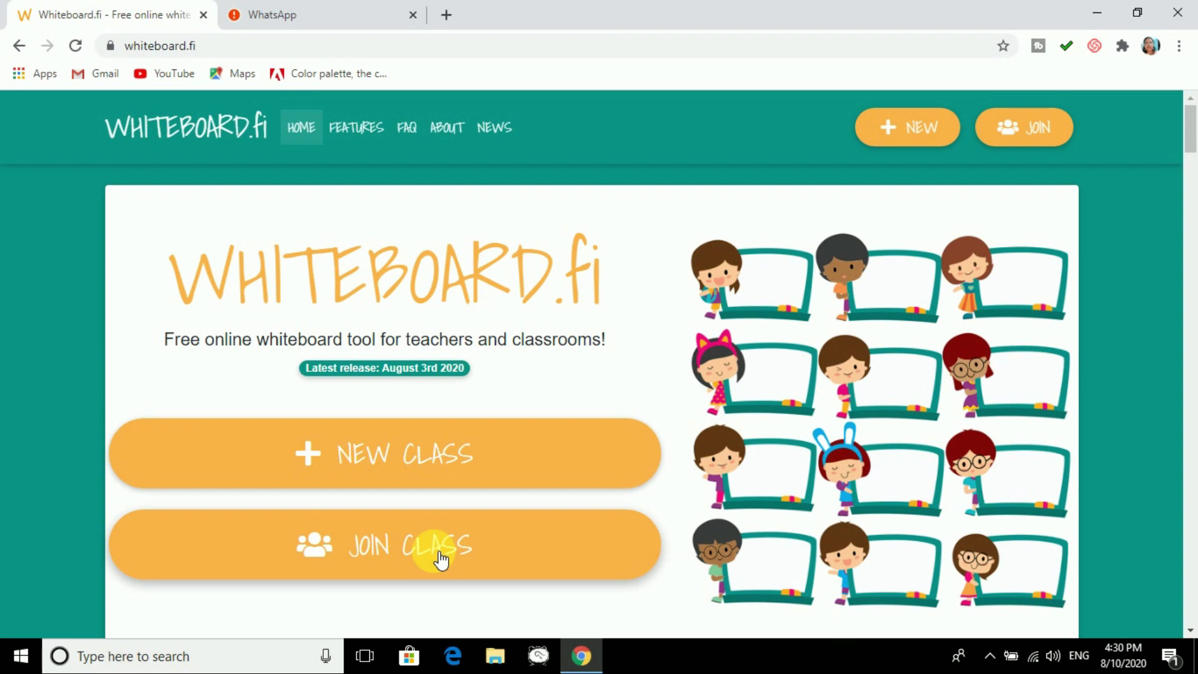
Create a new class with the teacher's name entered, leaving all optional settings disabled.
{"action": "left_click", "coordinate": [415, 453]}
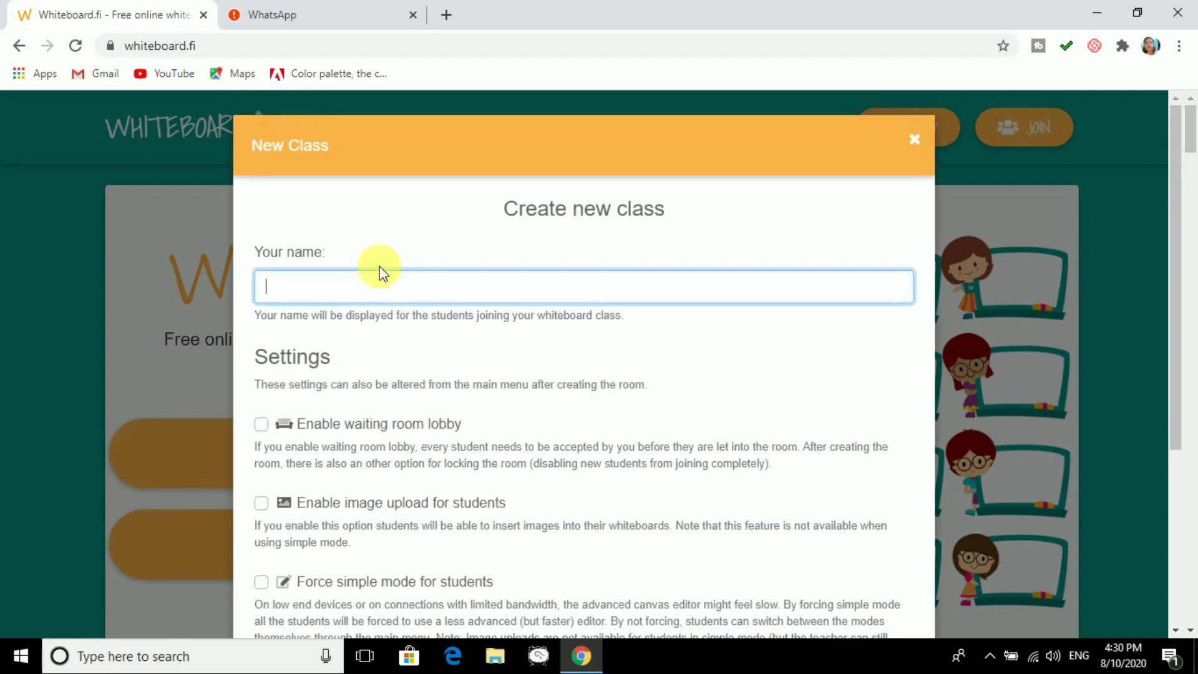
{"action": "type", "text": "Rachana"}
{"action": "left_click", "coordinate": [380, 328]}
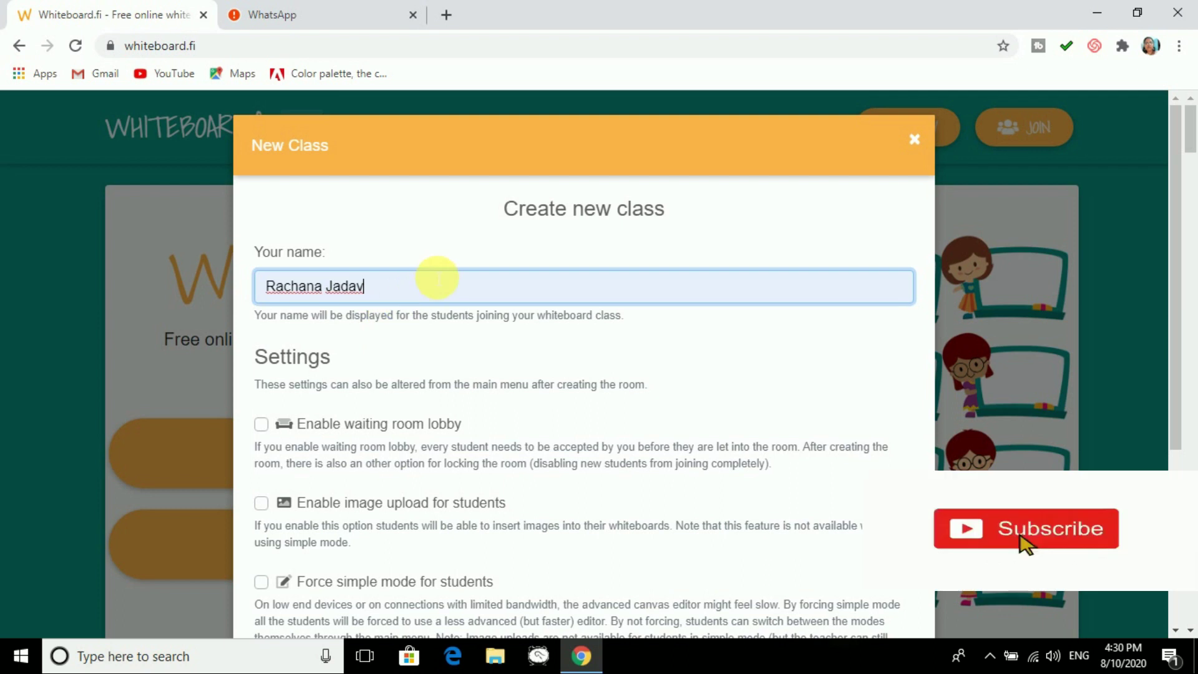
{"action": "scroll", "coordinate": [428, 309], "scroll_direction": "down", "scroll_amount": 4}
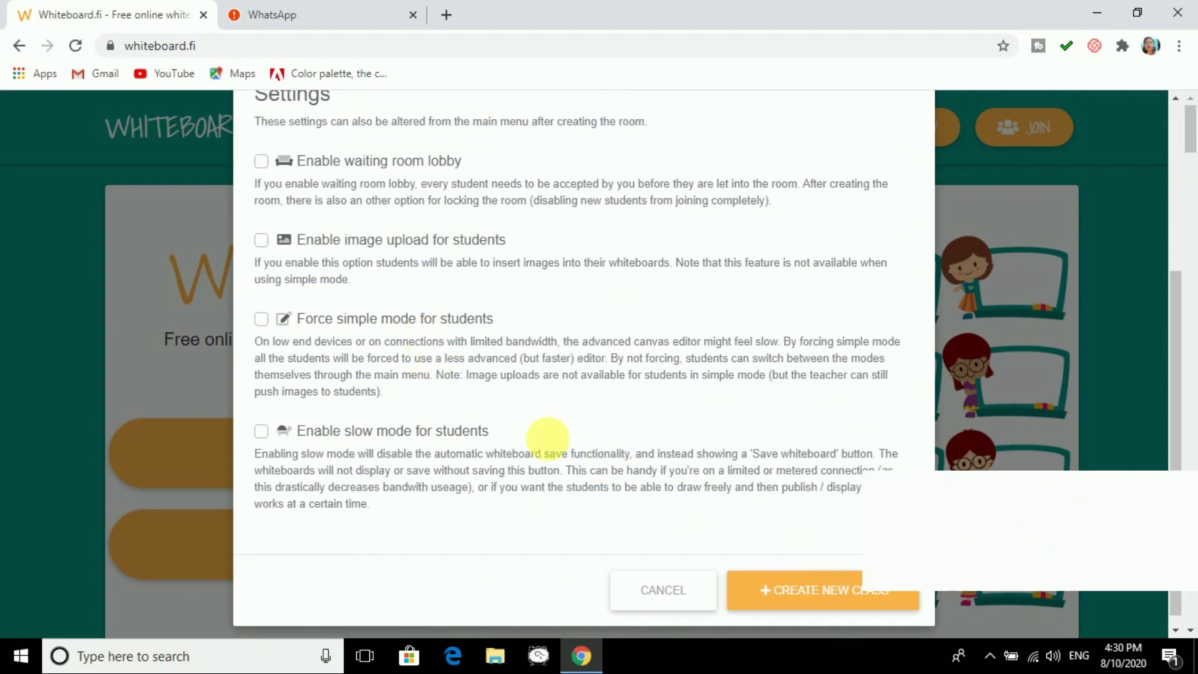
{"action": "left_click", "coordinate": [800, 589]}
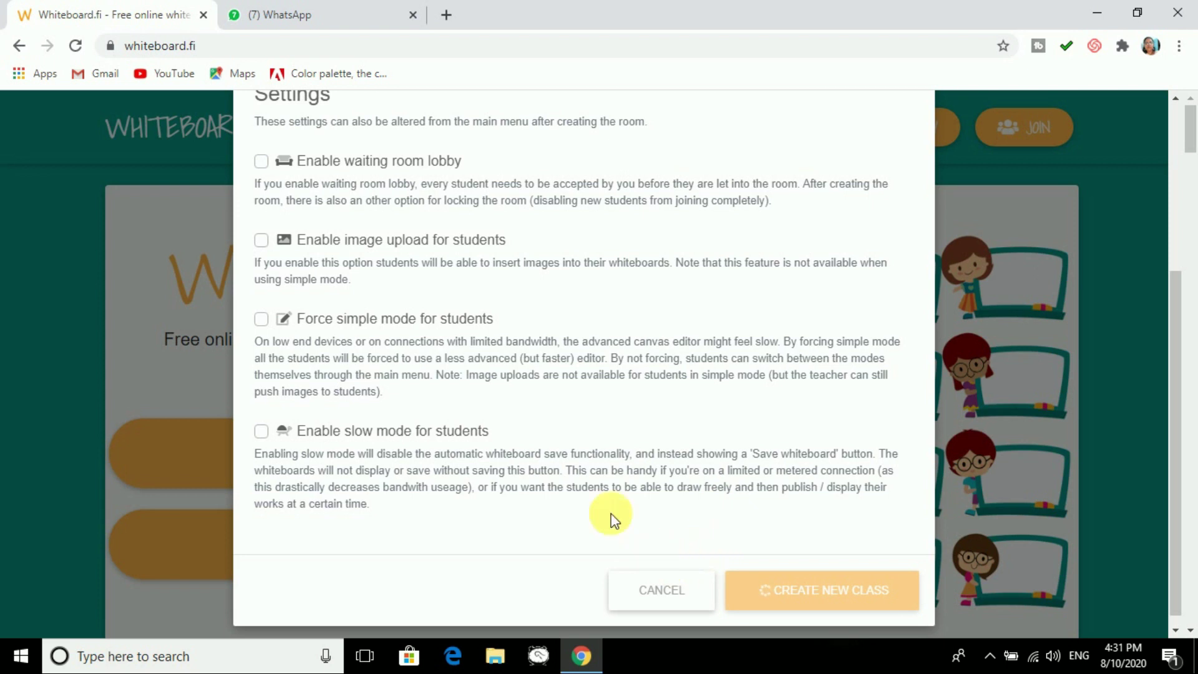
{"action": "scroll", "coordinate": [140, 321], "scroll_direction": "down", "scroll_amount": 1}
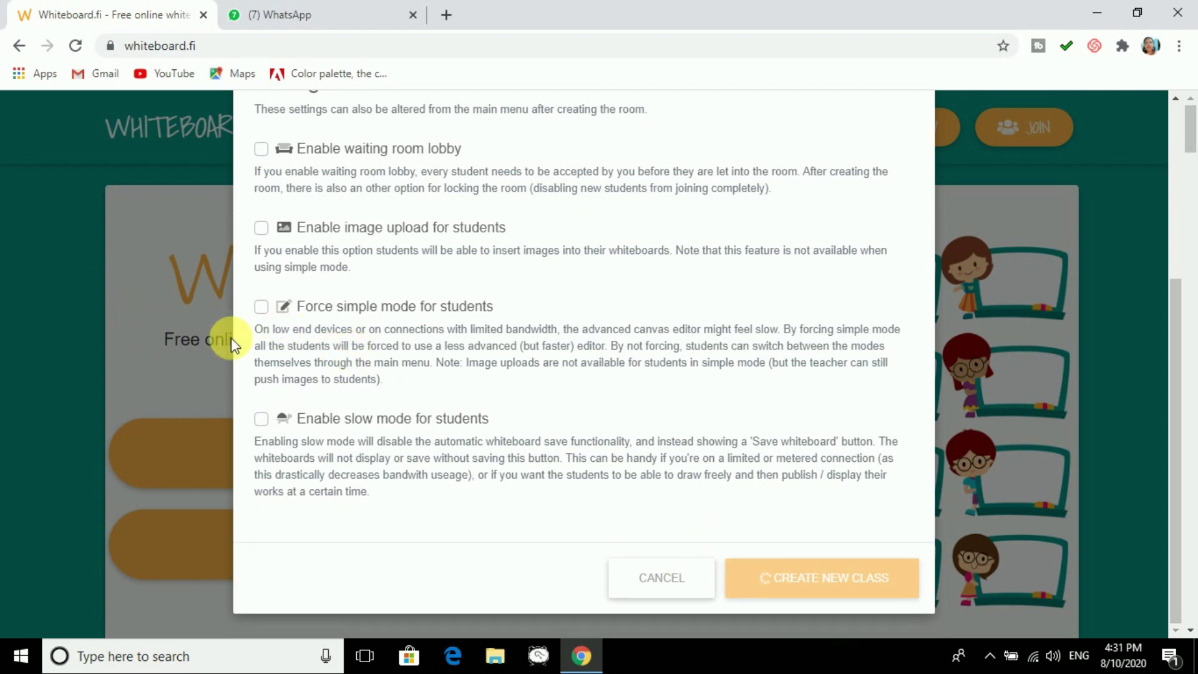
{"action": "scroll", "coordinate": [686, 446], "scroll_direction": "up", "scroll_amount": 5}
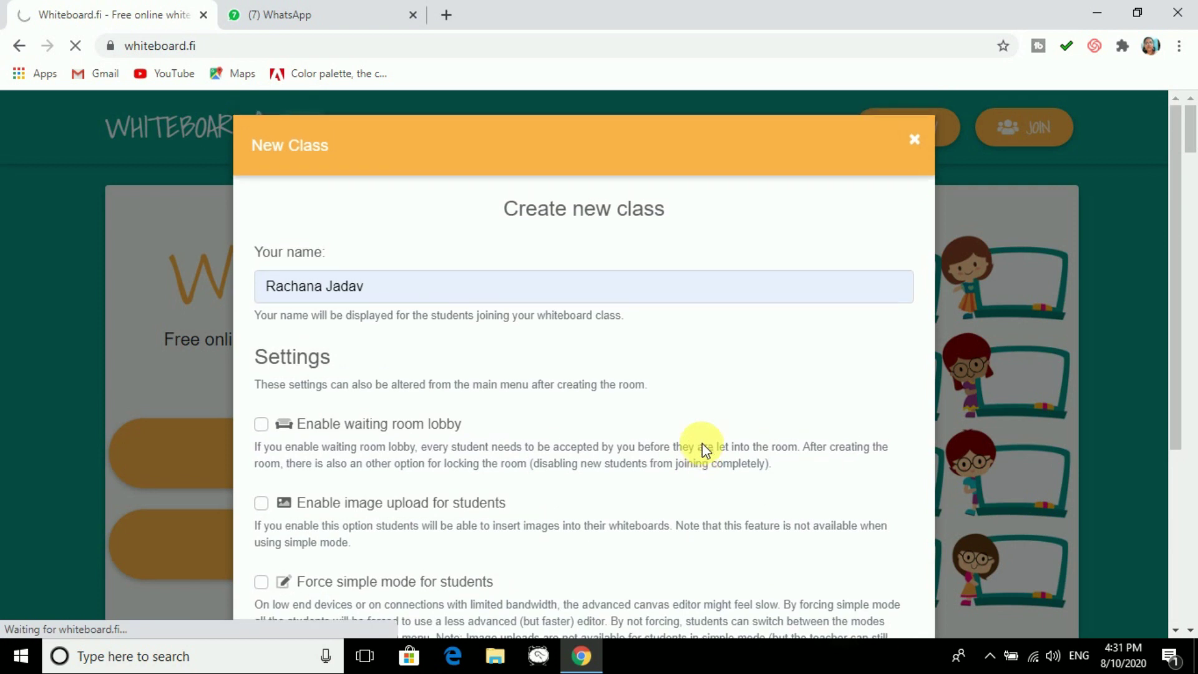
{"action": "scroll", "coordinate": [704, 447], "scroll_direction": "down", "scroll_amount": 5}
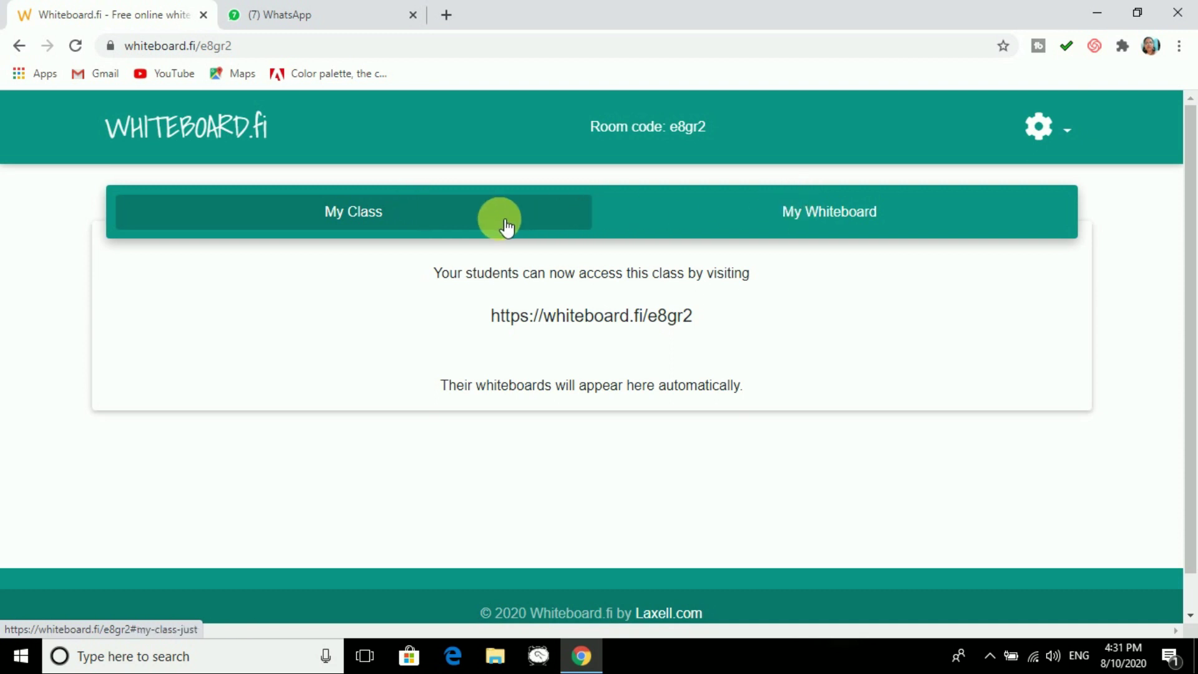
Look over the teacher's whiteboard and the class overview of the new room, ending on the class overview.
{"action": "left_click", "coordinate": [733, 211]}
{"action": "left_click", "coordinate": [455, 219]}
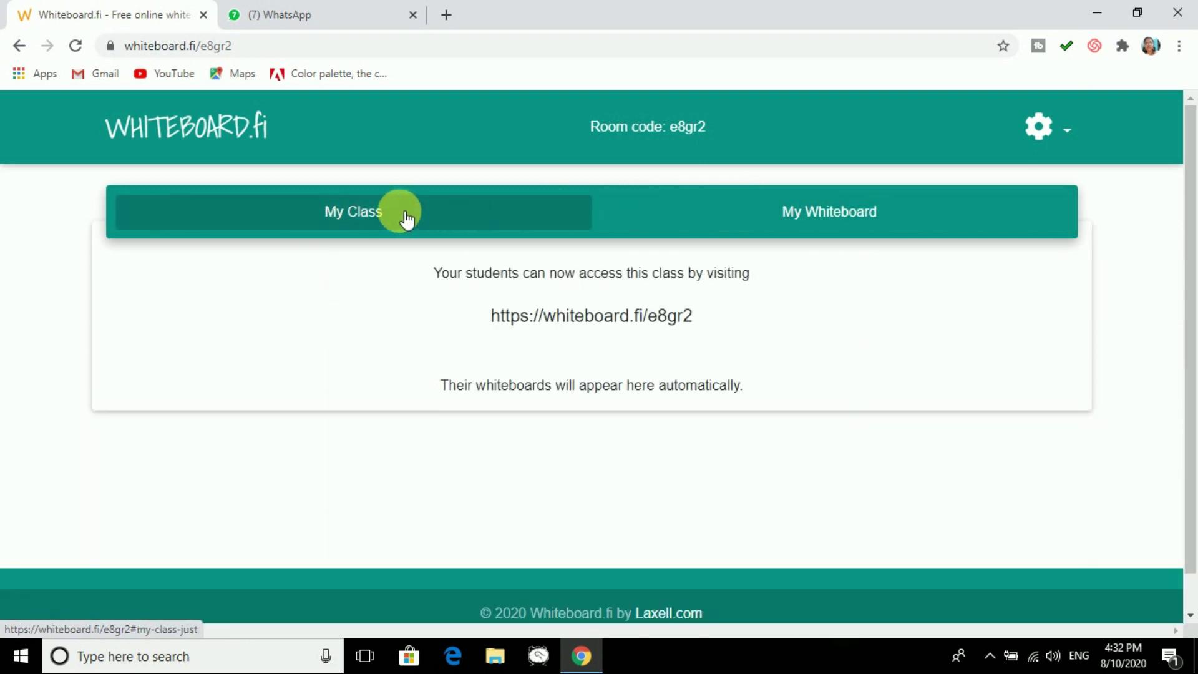
{"action": "left_click", "coordinate": [760, 215]}
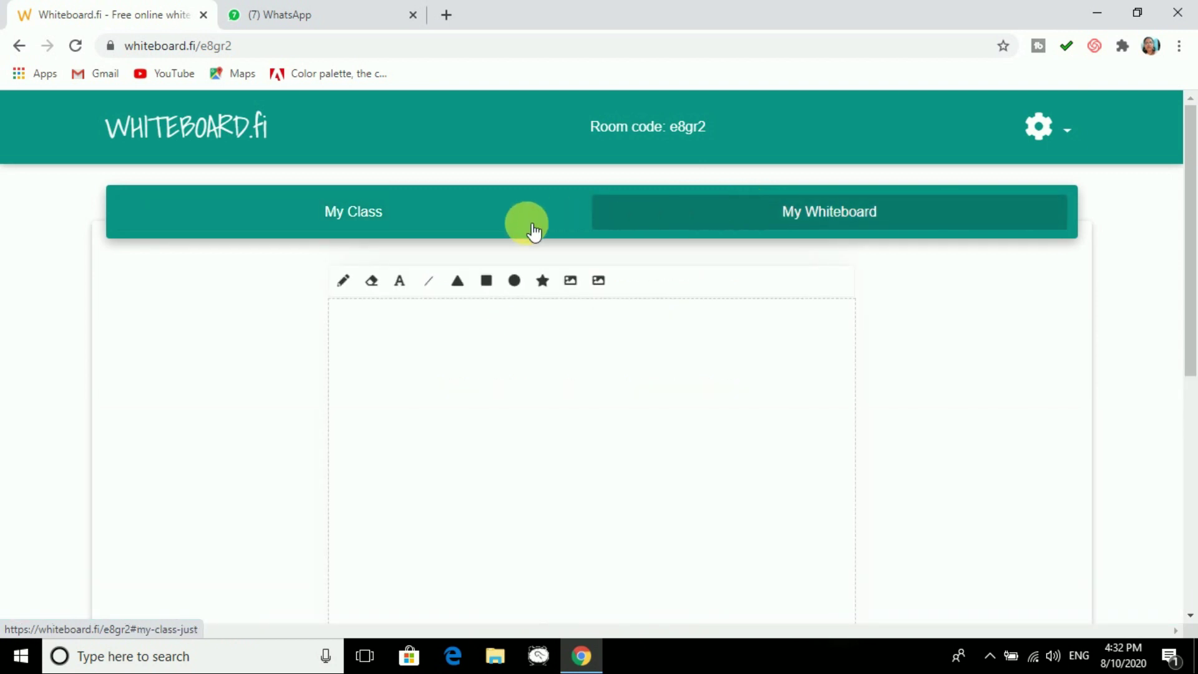
{"action": "left_click", "coordinate": [429, 212]}
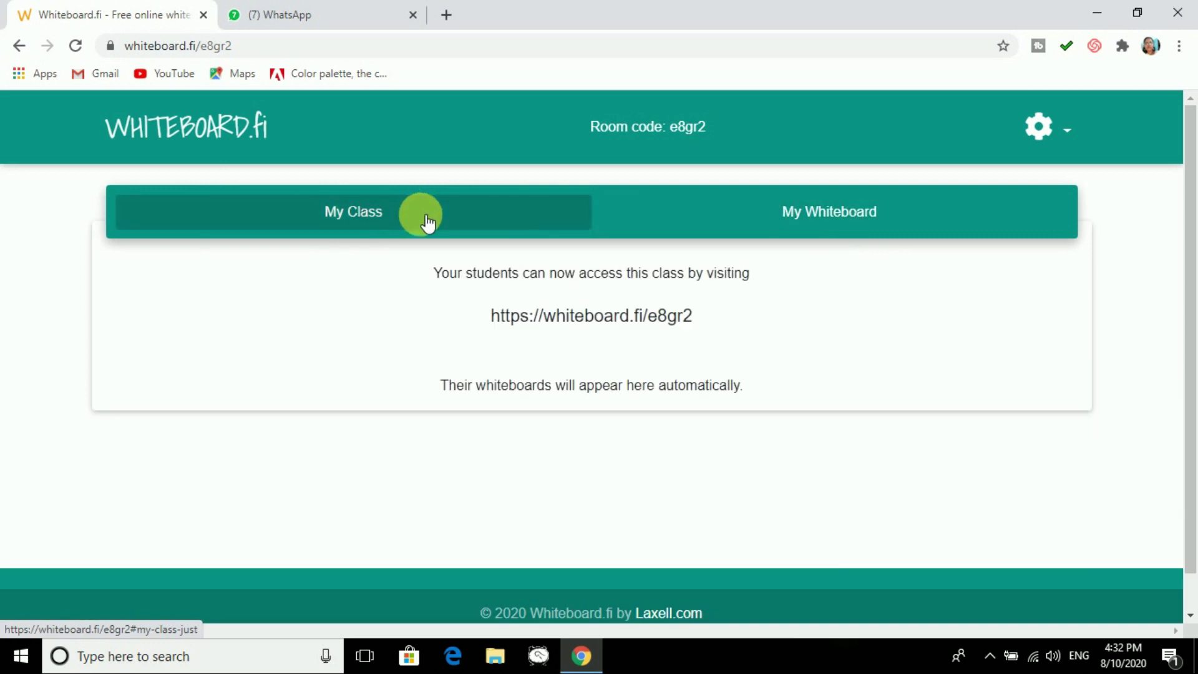
Copy the class link, send it to the student in the open WhatsApp chat, and return to Whiteboard.fi.
{"action": "left_click_drag", "start_coordinate": [492, 321], "coordinate": [759, 334]}
{"action": "key", "text": "ctrl+c"}
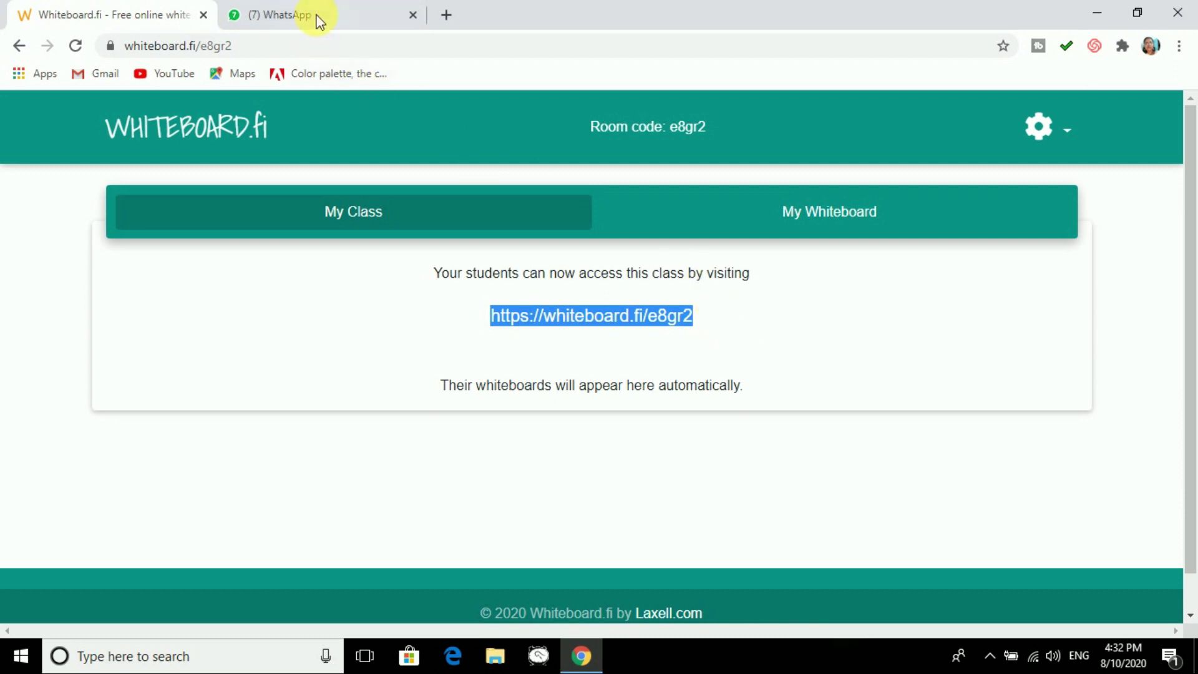
{"action": "left_click", "coordinate": [314, 4]}
{"action": "left_click", "coordinate": [769, 612]}
{"action": "key", "text": "ctrl+v"}
{"action": "left_click", "coordinate": [1132, 611]}
{"action": "left_click", "coordinate": [138, 4]}
{"action": "left_click", "coordinate": [287, 8]}
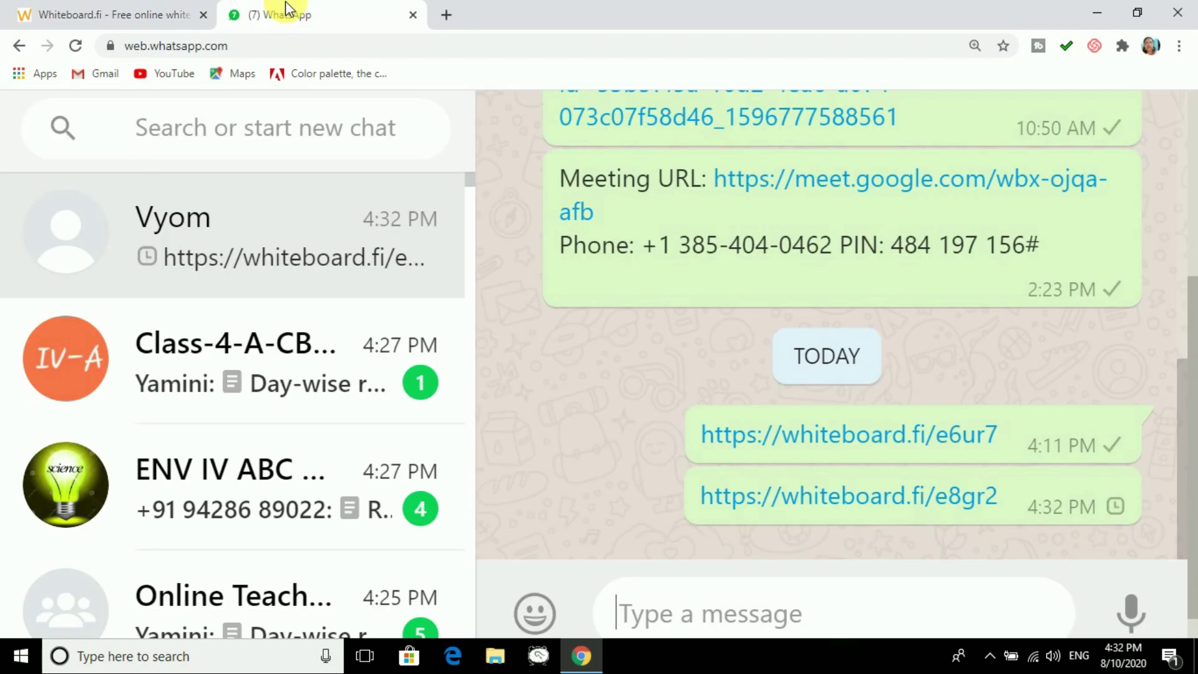
{"action": "left_click", "coordinate": [96, 9]}
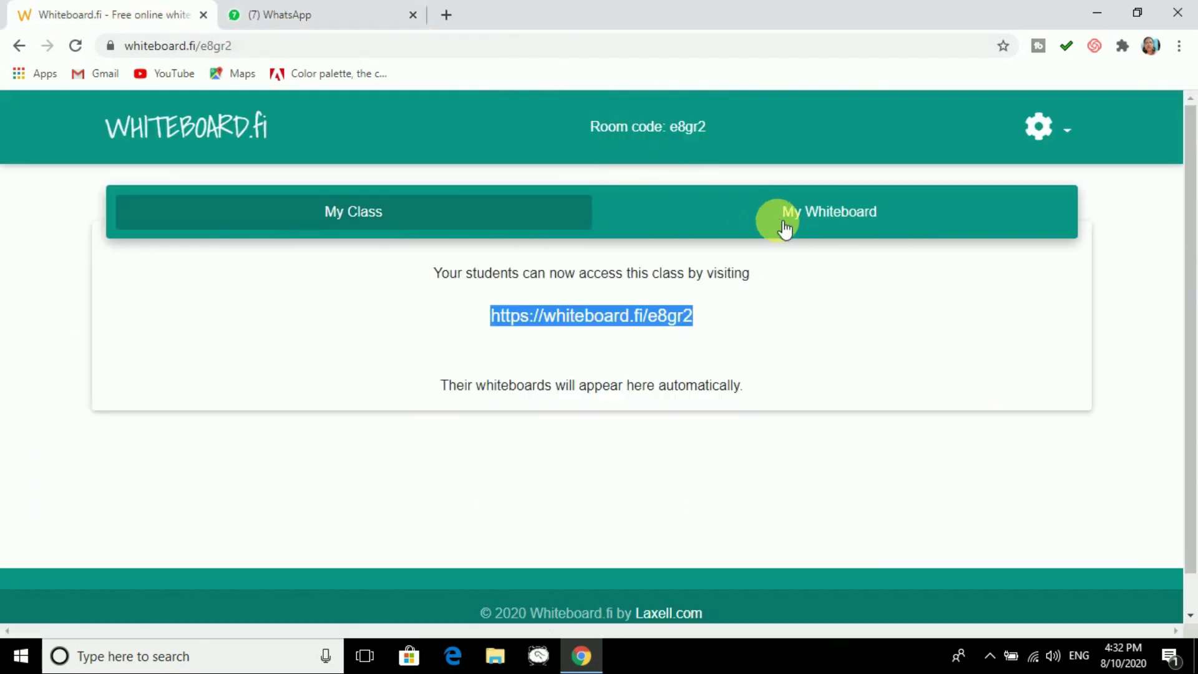
Open the teacher's whiteboard, review the room's settings options, and check the sent link's delivery in WhatsApp.
{"action": "left_click", "coordinate": [823, 218]}
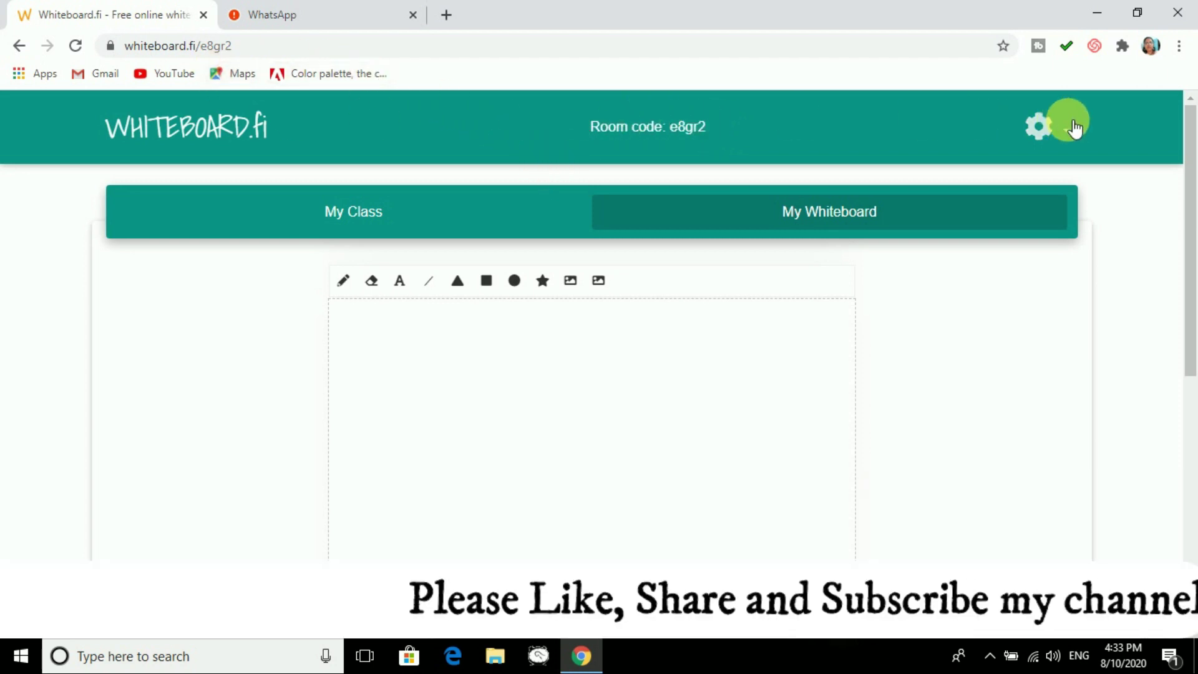
{"action": "left_click", "coordinate": [1052, 128]}
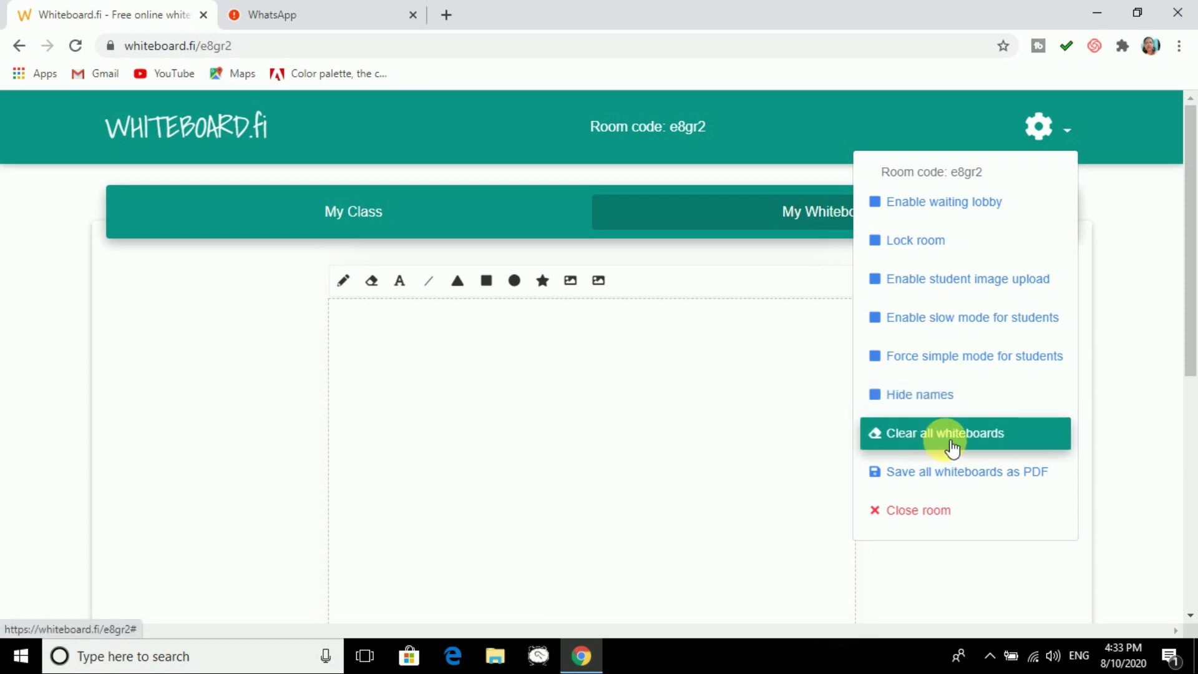
{"action": "left_click", "coordinate": [304, 20]}
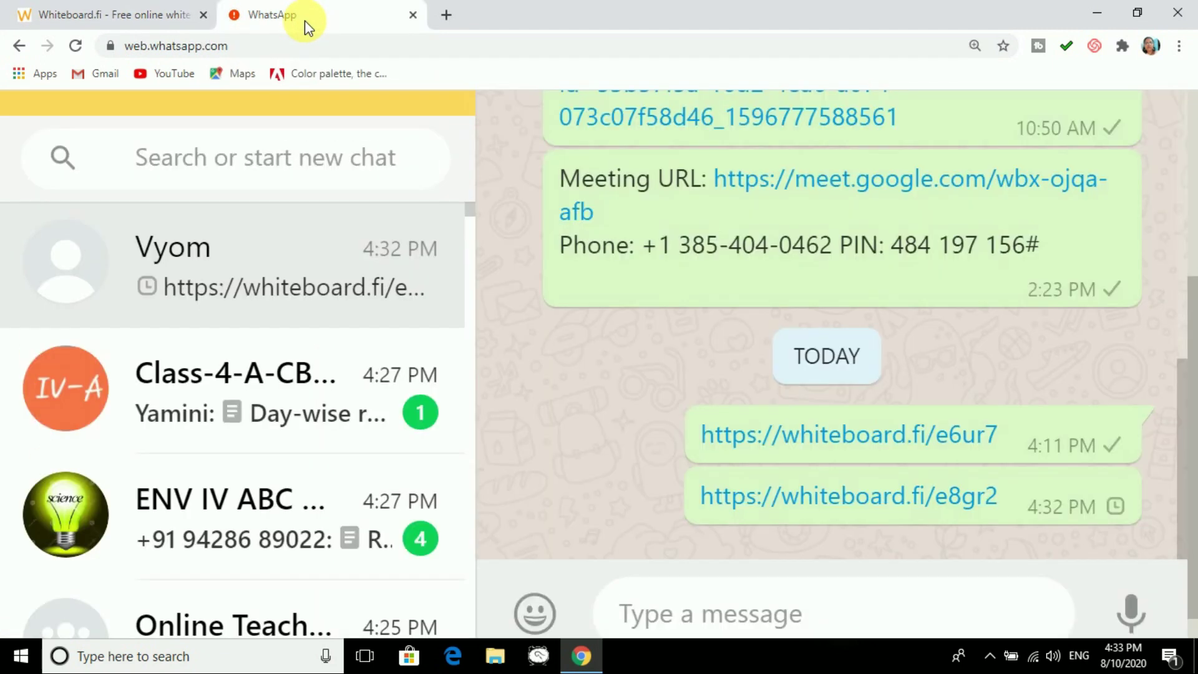
{"action": "left_click", "coordinate": [137, 12]}
{"action": "left_click", "coordinate": [270, 17]}
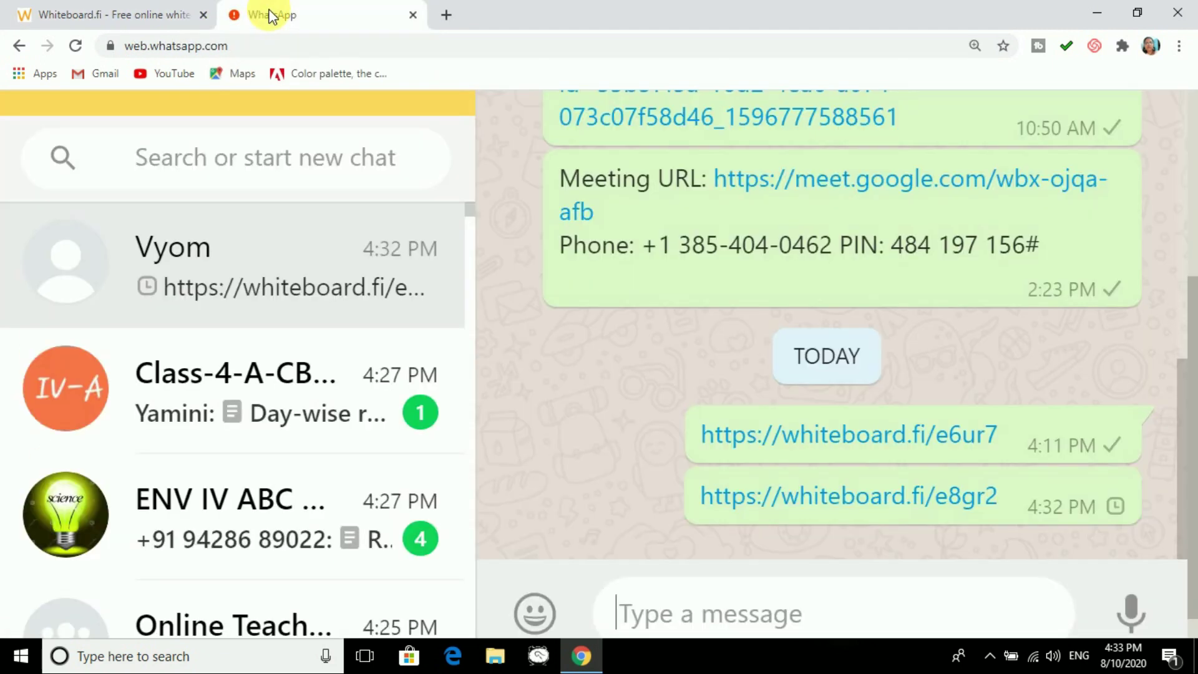
{"action": "left_click", "coordinate": [156, 18]}
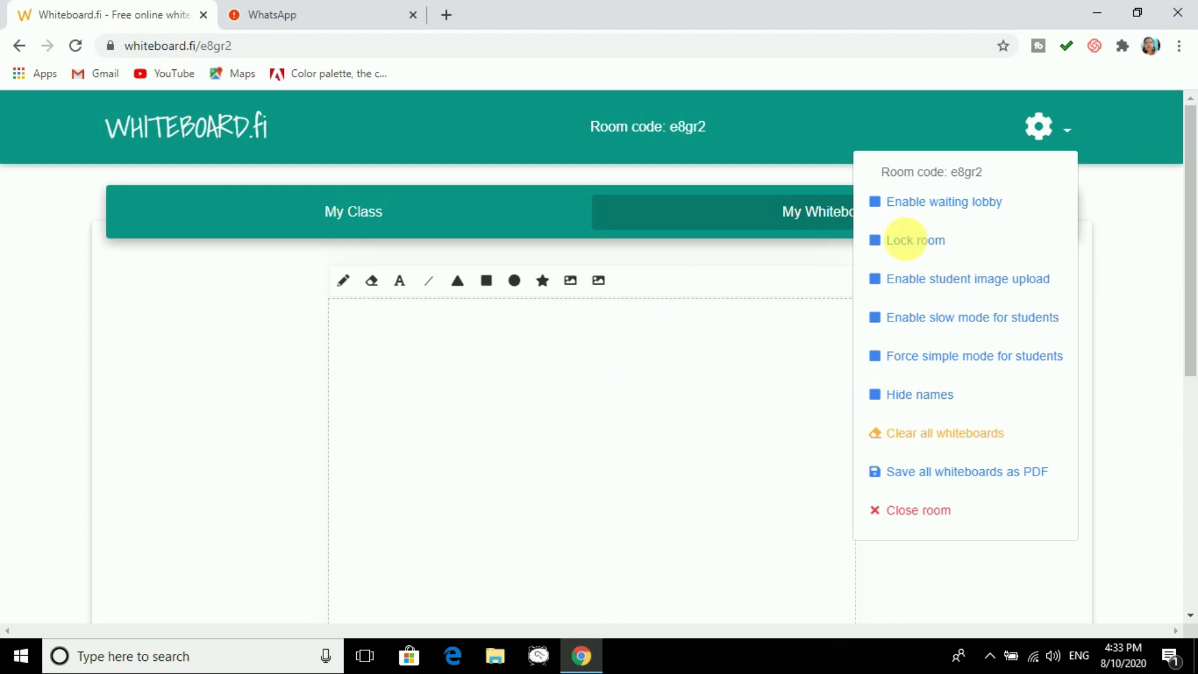
{"action": "left_click", "coordinate": [561, 384]}
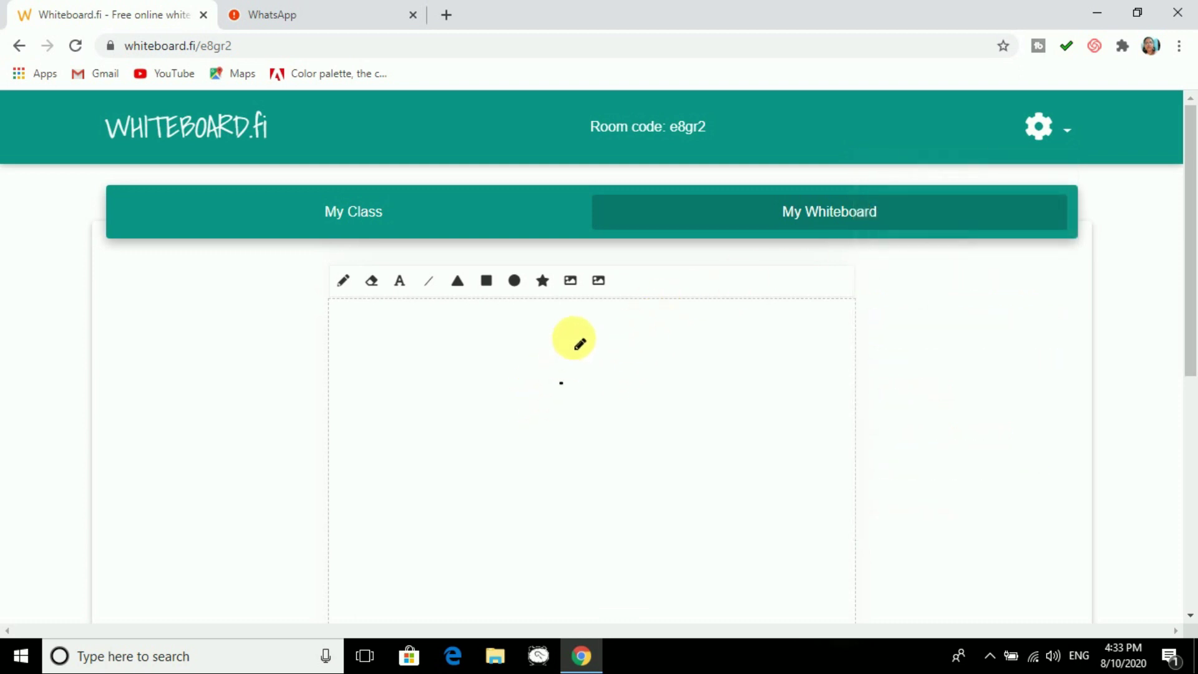
{"action": "left_click", "coordinate": [1059, 139]}
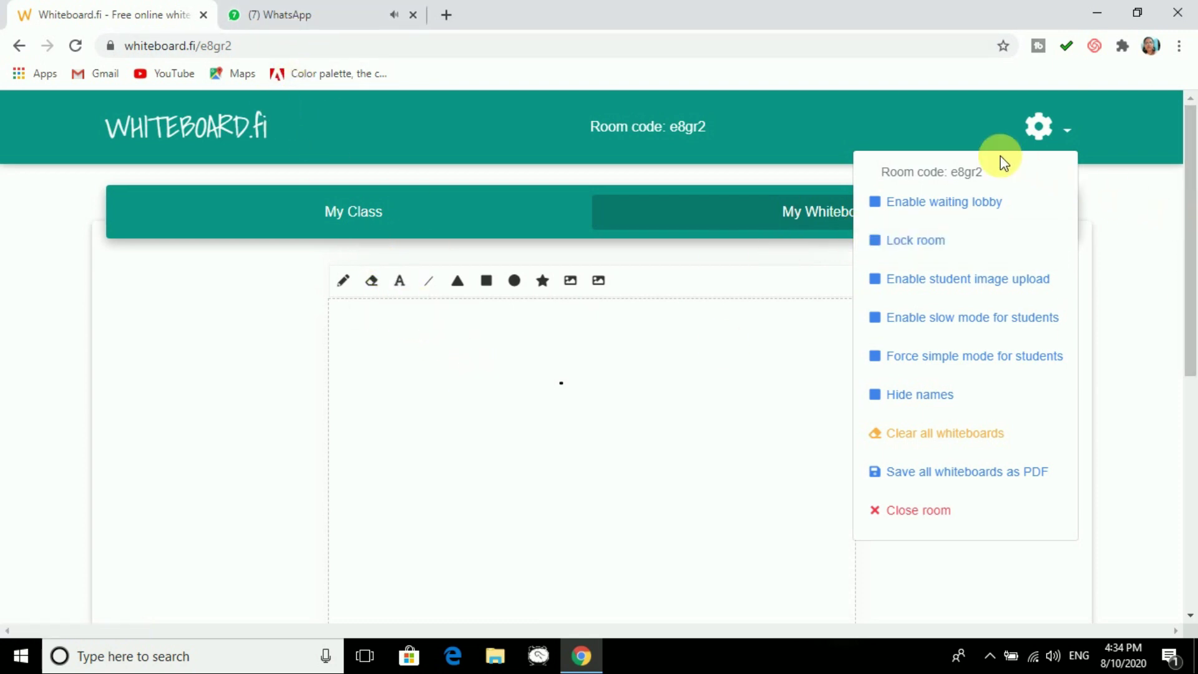
Check the class overview for joined students and return to the teacher's whiteboard.
{"action": "left_click", "coordinate": [348, 221]}
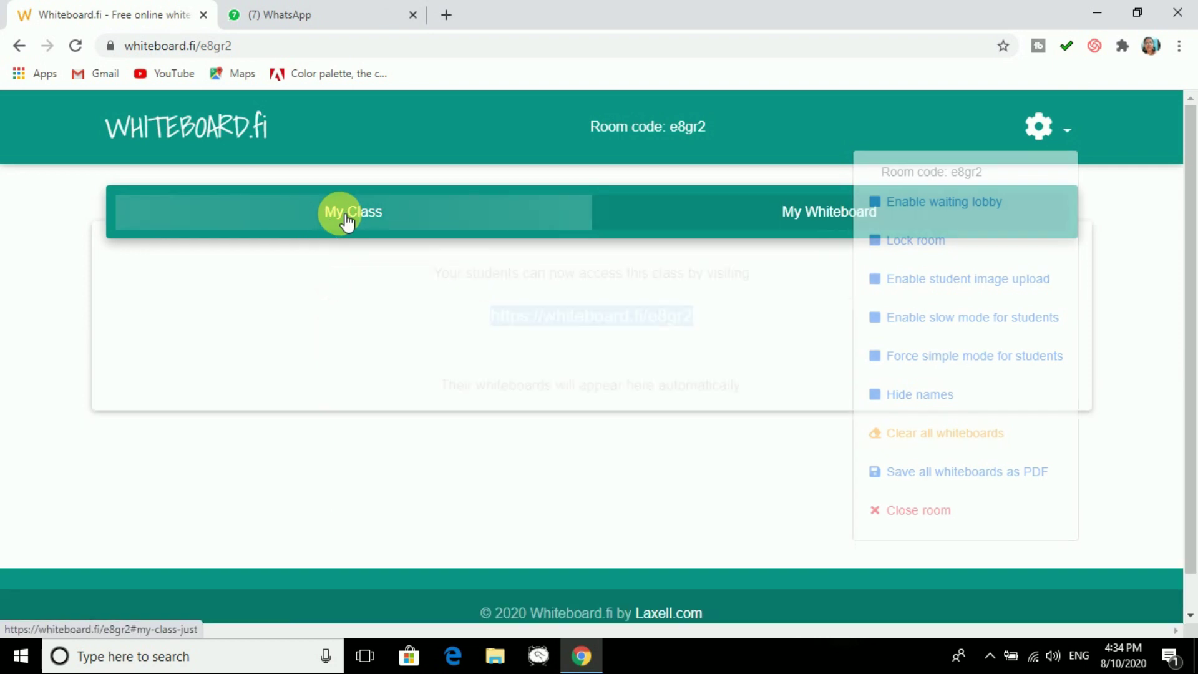
{"action": "left_click", "coordinate": [693, 220]}
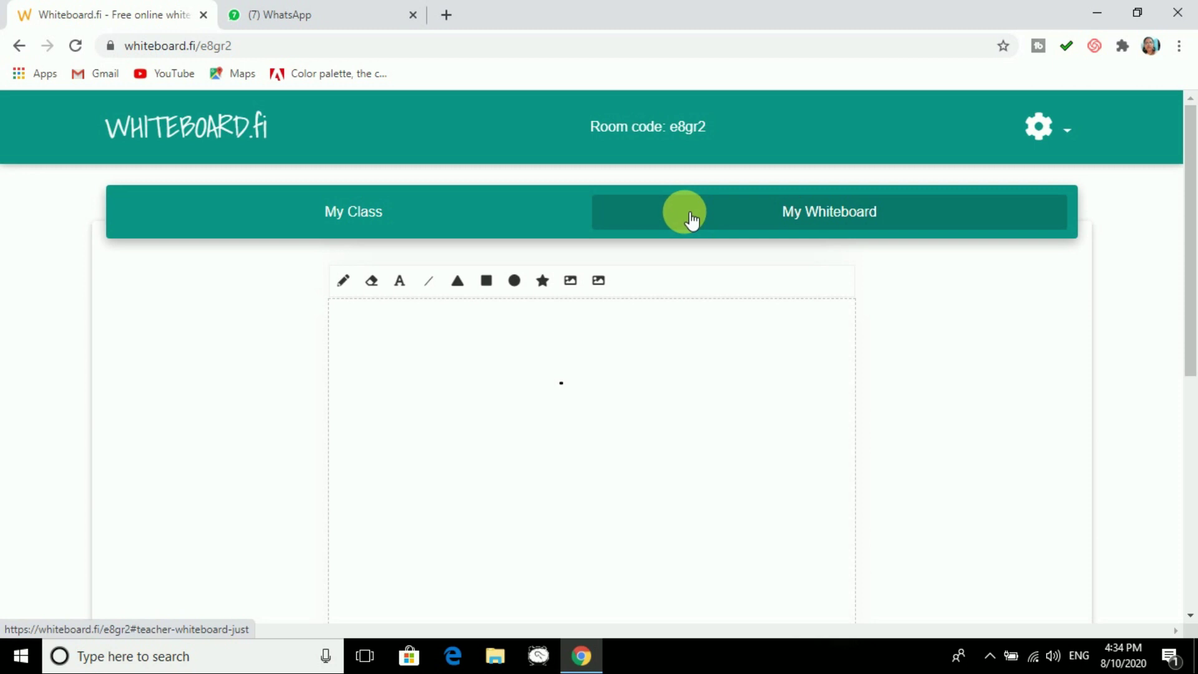
{"action": "left_click", "coordinate": [375, 217]}
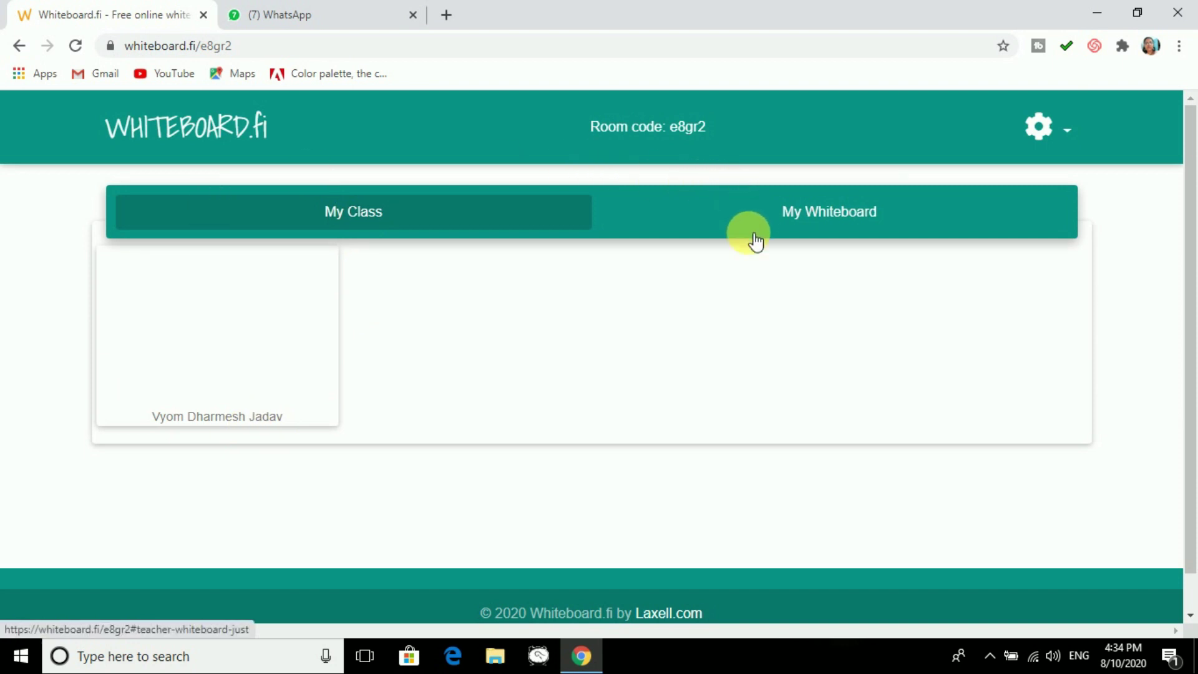
{"action": "left_click", "coordinate": [788, 214]}
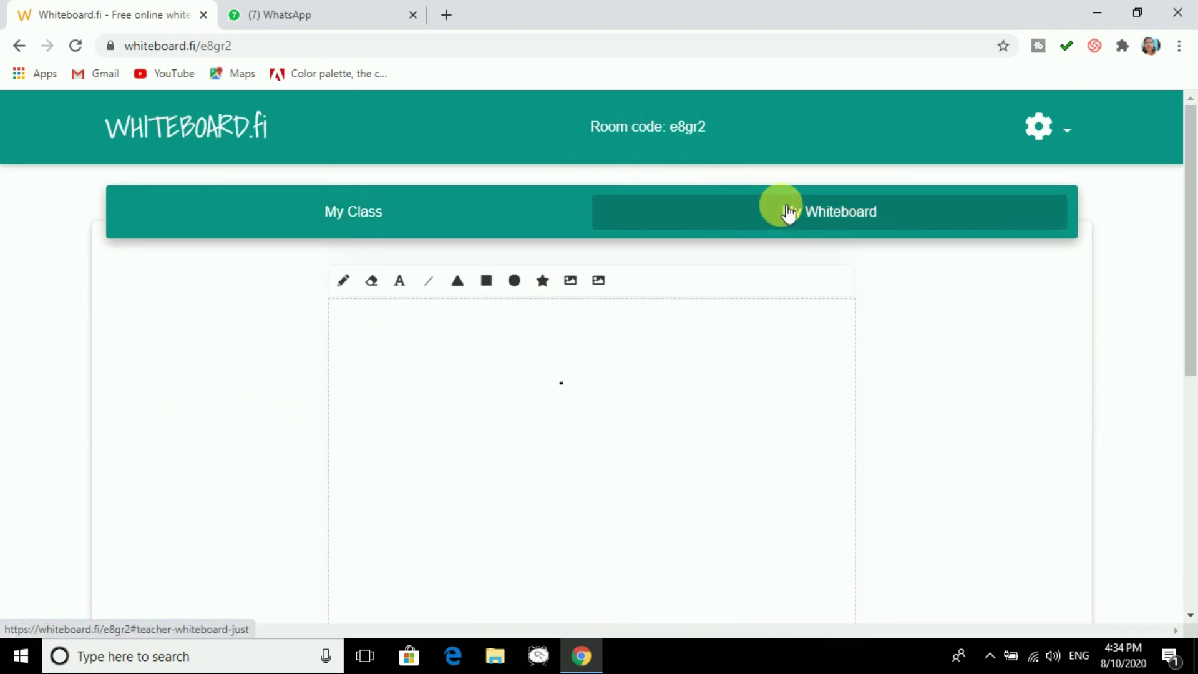
Show the line tool's variants and set the whiteboard's font color to purple.
{"action": "left_click", "coordinate": [345, 288]}
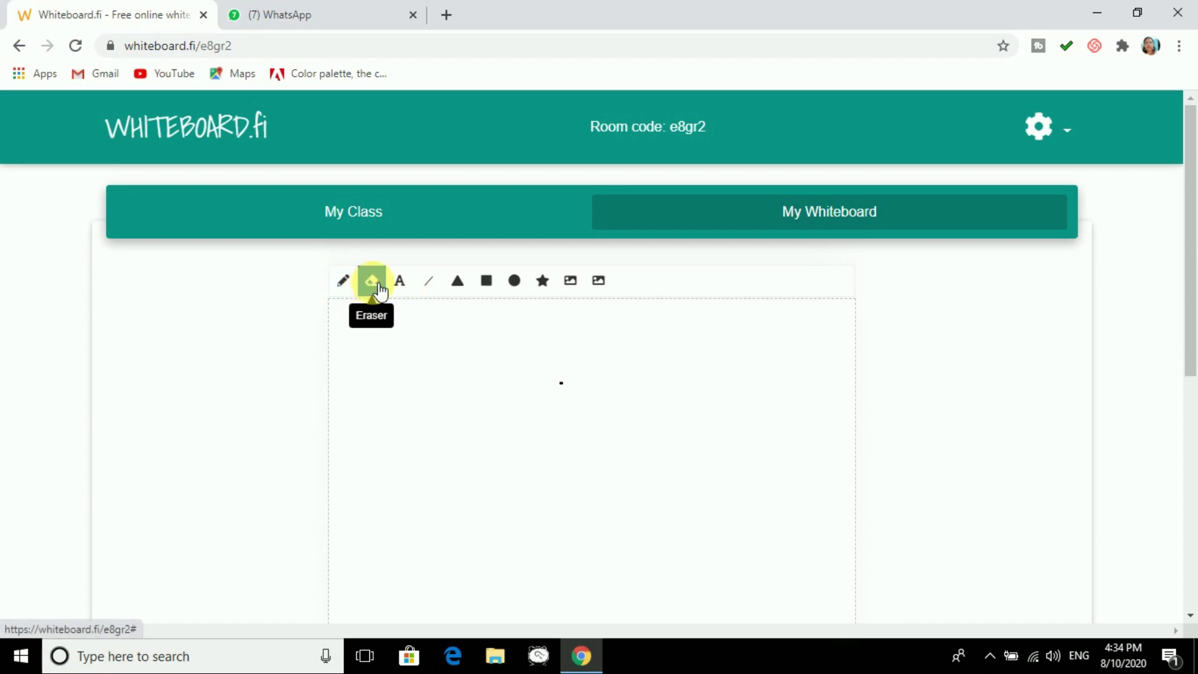
{"action": "left_click", "coordinate": [433, 290]}
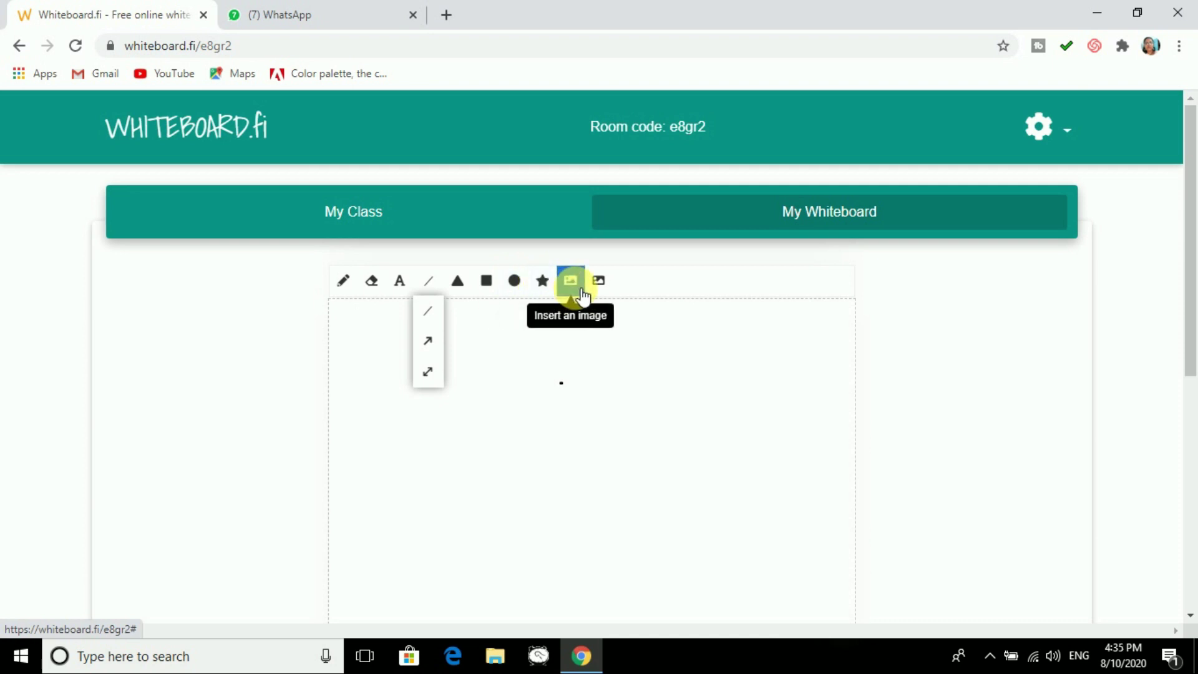
{"action": "scroll", "coordinate": [605, 381], "scroll_direction": "down", "scroll_amount": 2}
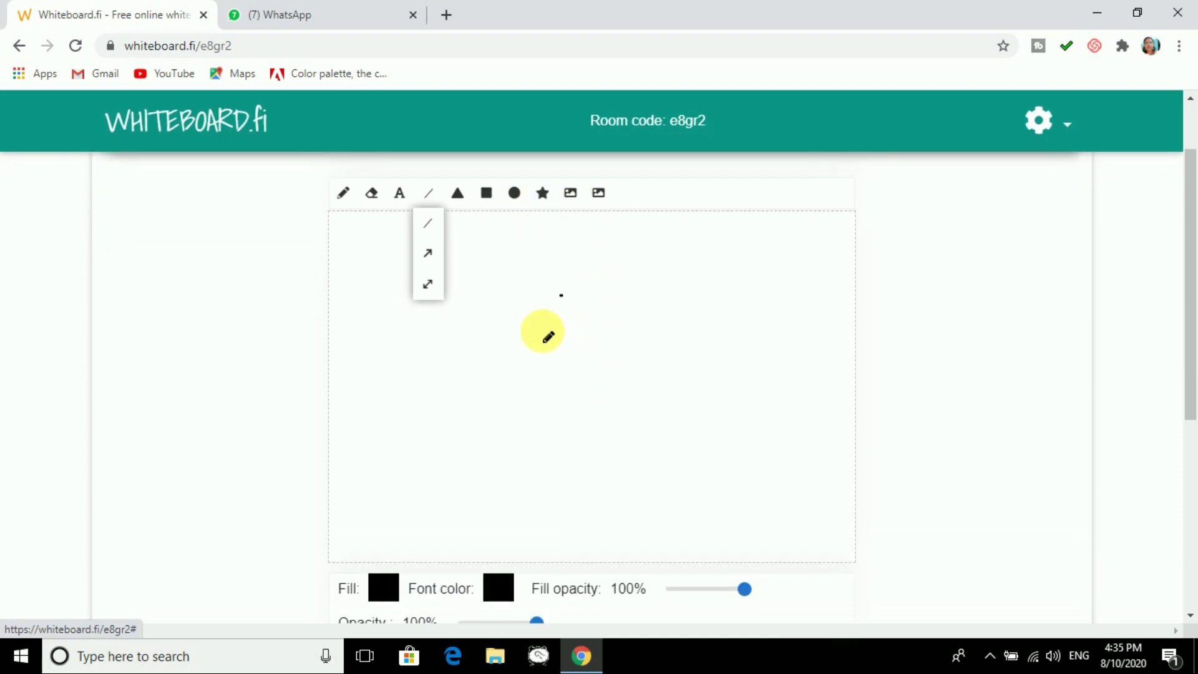
{"action": "scroll", "coordinate": [531, 337], "scroll_direction": "down", "scroll_amount": 1}
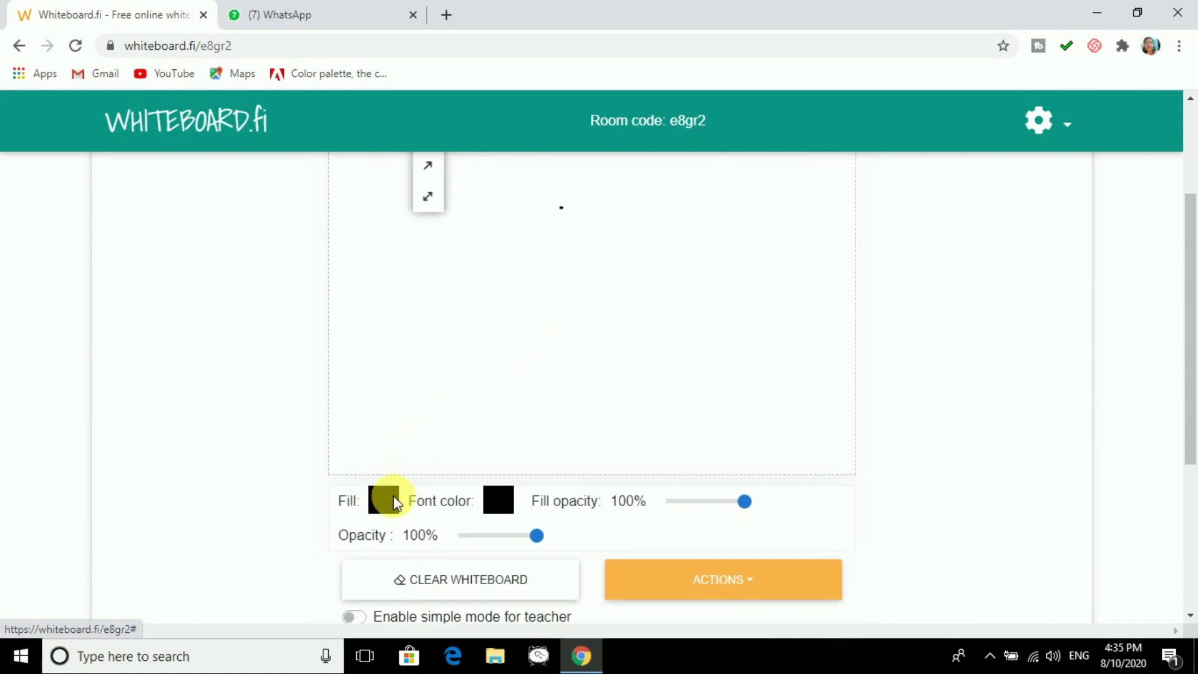
{"action": "left_click", "coordinate": [510, 507]}
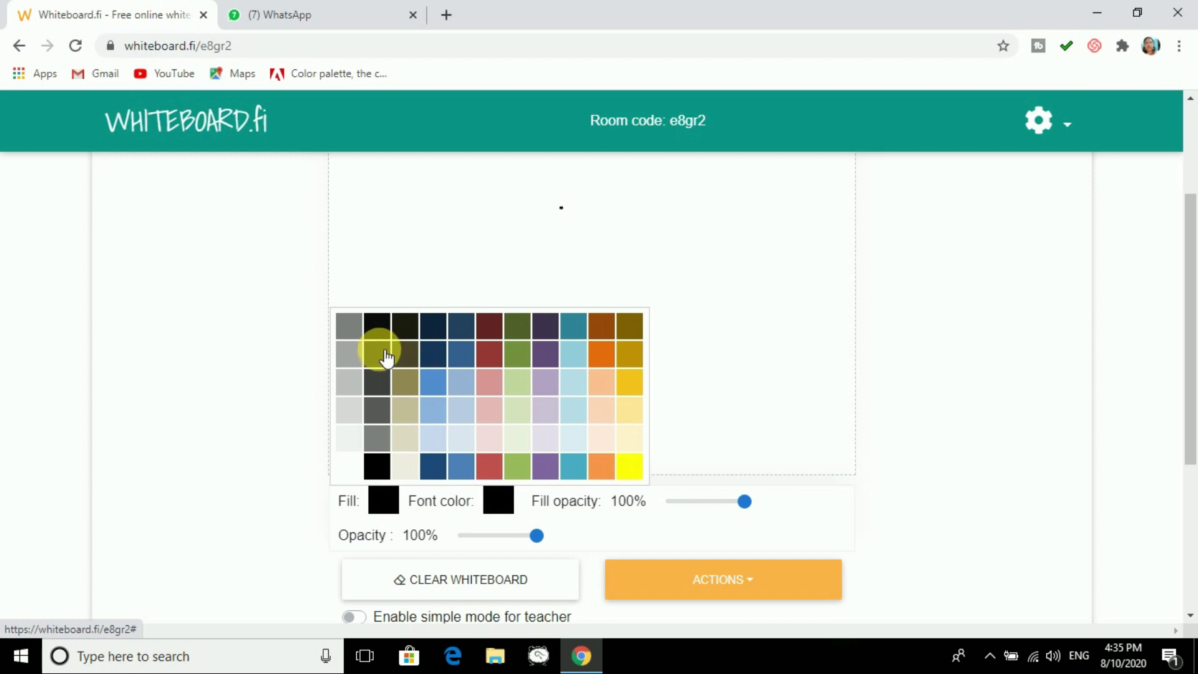
{"action": "left_click", "coordinate": [553, 469]}
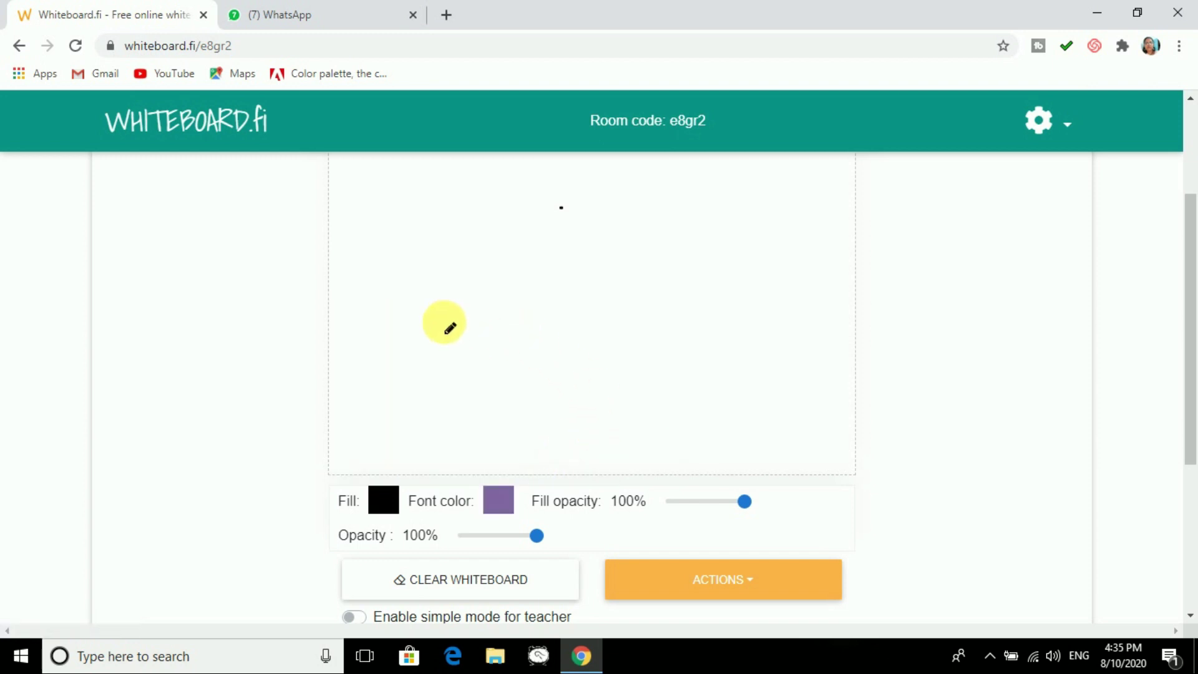
{"action": "scroll", "coordinate": [444, 321], "scroll_direction": "up", "scroll_amount": 3}
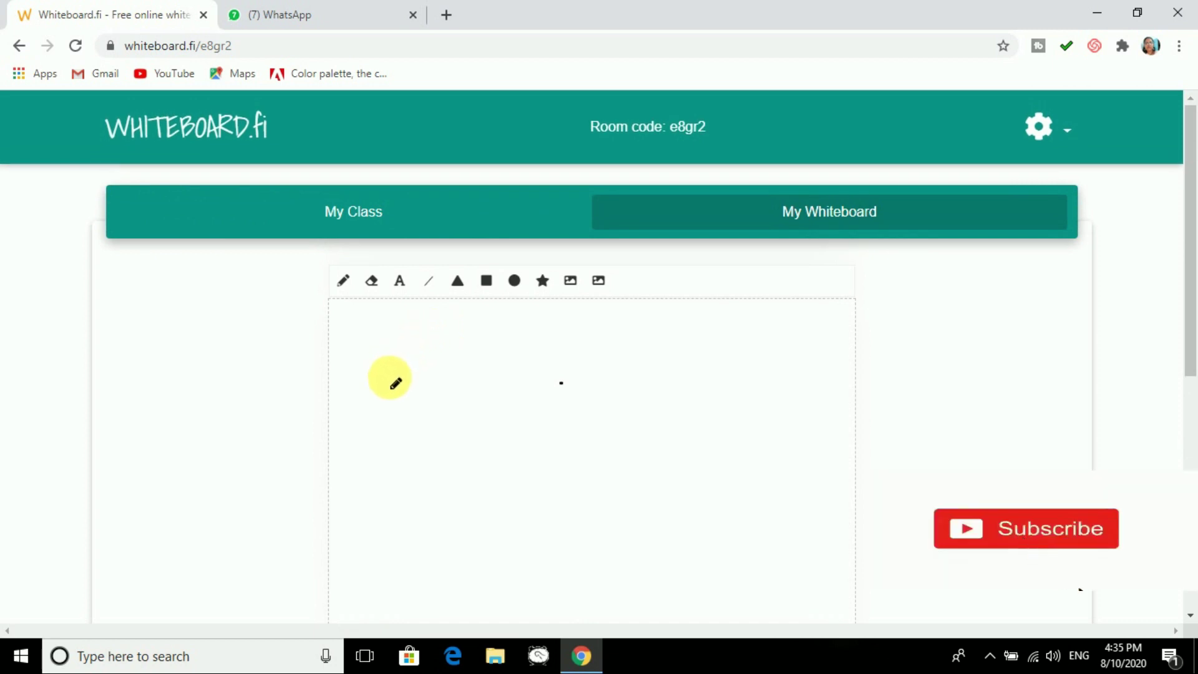
Handwrite the sum 2+3+4+7 across the upper part of the whiteboard with the black pencil.
{"action": "mouse_move", "coordinate": [394, 378]}
{"action": "left_mouse_down"}
{"action": "mouse_move", "coordinate": [406, 355]}
{"action": "mouse_move", "coordinate": [443, 348]}
{"action": "mouse_move", "coordinate": [443, 377]}
{"action": "left_mouse_up"}
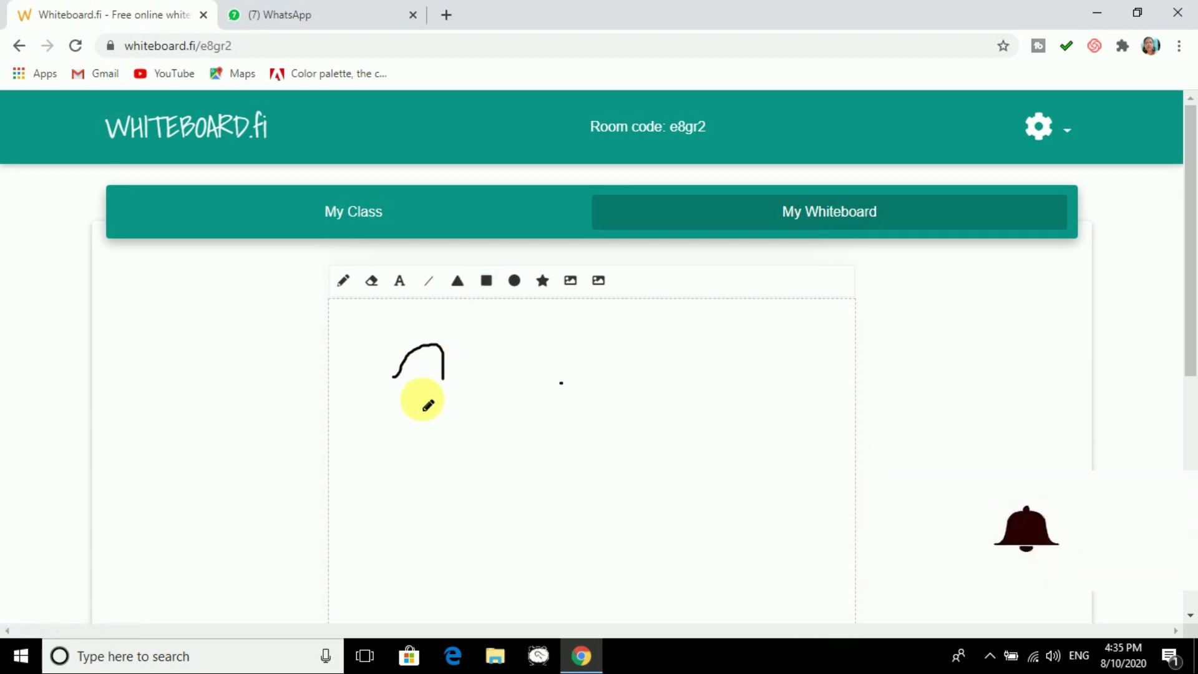
{"action": "mouse_move", "coordinate": [442, 380]}
{"action": "left_mouse_down"}
{"action": "mouse_move", "coordinate": [409, 419]}
{"action": "mouse_move", "coordinate": [481, 405]}
{"action": "left_mouse_up"}
{"action": "left_click_drag", "start_coordinate": [480, 355], "coordinate": [540, 336]}
{"action": "left_click_drag", "start_coordinate": [515, 326], "coordinate": [538, 395]}
{"action": "mouse_move", "coordinate": [563, 326]}
{"action": "left_mouse_down"}
{"action": "mouse_move", "coordinate": [588, 327]}
{"action": "mouse_move", "coordinate": [609, 347]}
{"action": "mouse_move", "coordinate": [561, 384]}
{"action": "left_mouse_up"}
{"action": "mouse_move", "coordinate": [633, 359]}
{"action": "left_mouse_down"}
{"action": "mouse_move", "coordinate": [676, 355]}
{"action": "mouse_move", "coordinate": [669, 394]}
{"action": "left_mouse_up"}
{"action": "mouse_move", "coordinate": [710, 323]}
{"action": "left_mouse_down"}
{"action": "mouse_move", "coordinate": [712, 350]}
{"action": "mouse_move", "coordinate": [752, 358]}
{"action": "mouse_move", "coordinate": [748, 388]}
{"action": "mouse_move", "coordinate": [804, 342]}
{"action": "left_mouse_up"}
{"action": "left_click_drag", "start_coordinate": [784, 330], "coordinate": [792, 360]}
{"action": "mouse_move", "coordinate": [809, 320]}
{"action": "left_mouse_down"}
{"action": "mouse_move", "coordinate": [837, 361]}
{"action": "mouse_move", "coordinate": [832, 379]}
{"action": "mouse_move", "coordinate": [852, 355]}
{"action": "left_mouse_up"}
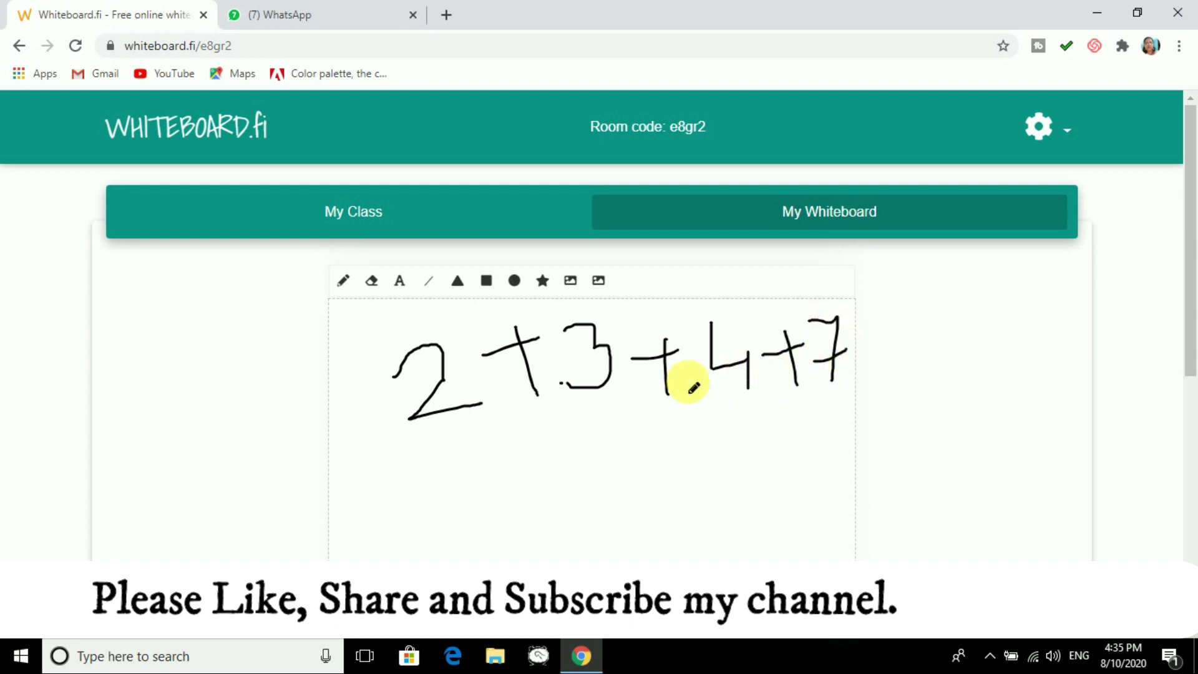
{"action": "scroll", "coordinate": [506, 471], "scroll_direction": "down", "scroll_amount": 4}
{"action": "scroll", "coordinate": [506, 471], "scroll_direction": "down", "scroll_amount": 1}
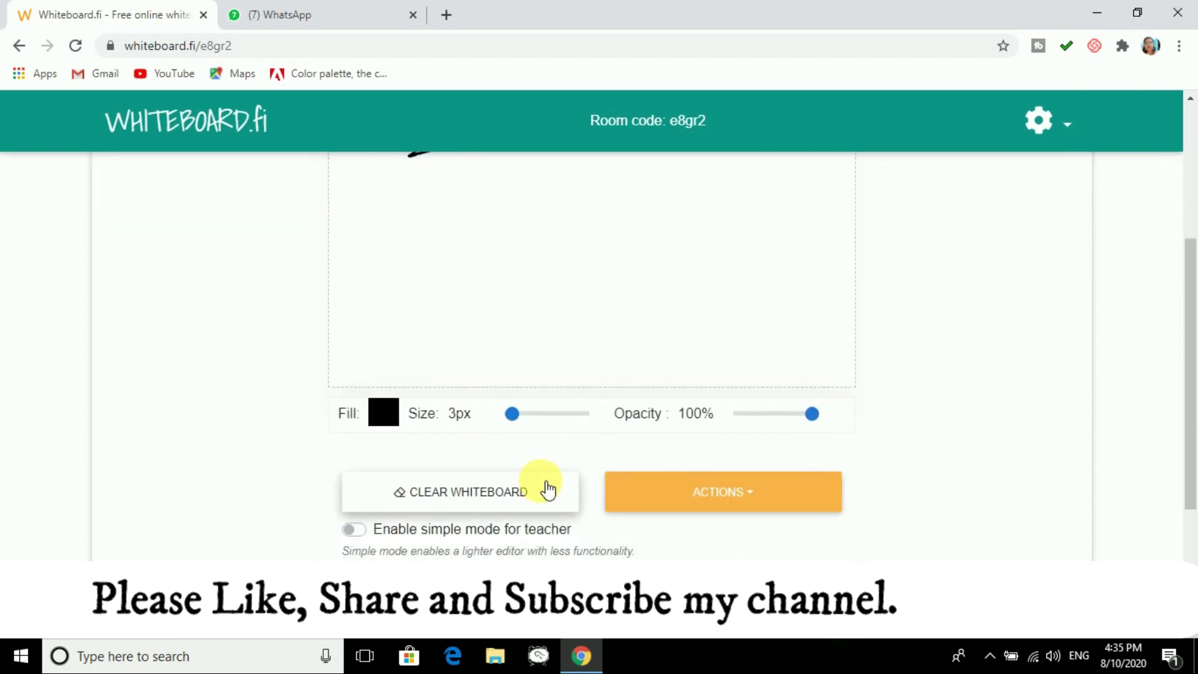
{"action": "scroll", "coordinate": [530, 468], "scroll_direction": "up", "scroll_amount": 5}
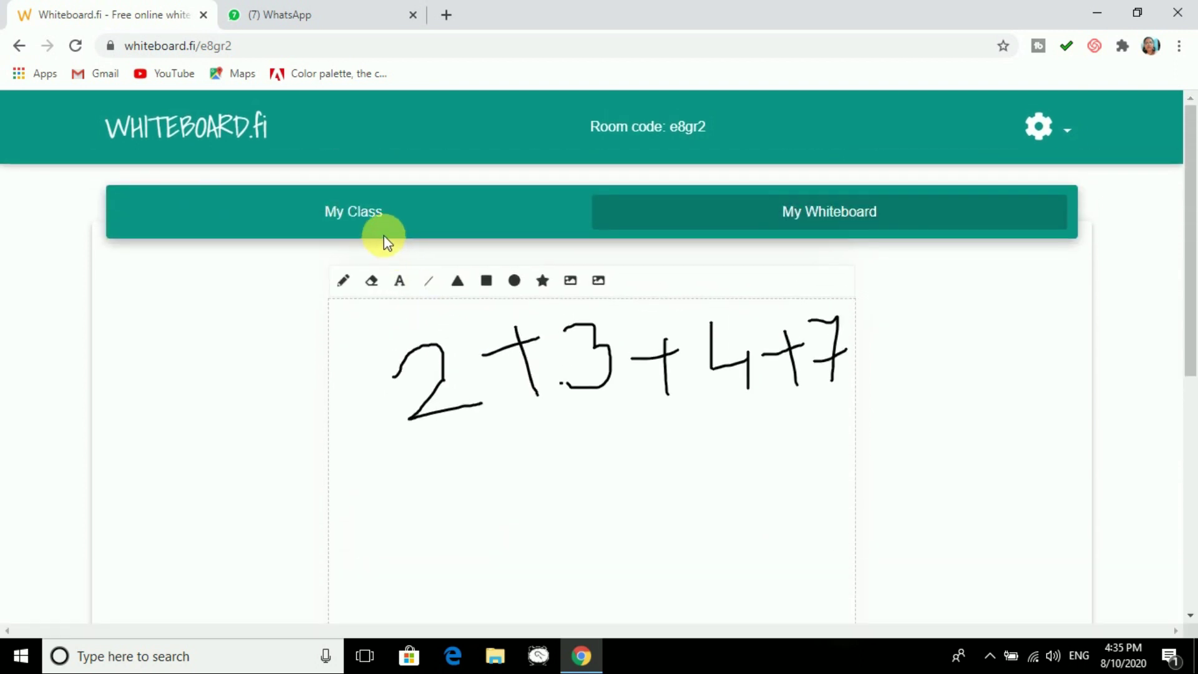
Check the student's whiteboard in the class overview, close it, and return to the teacher's whiteboard.
{"action": "left_click", "coordinate": [395, 221]}
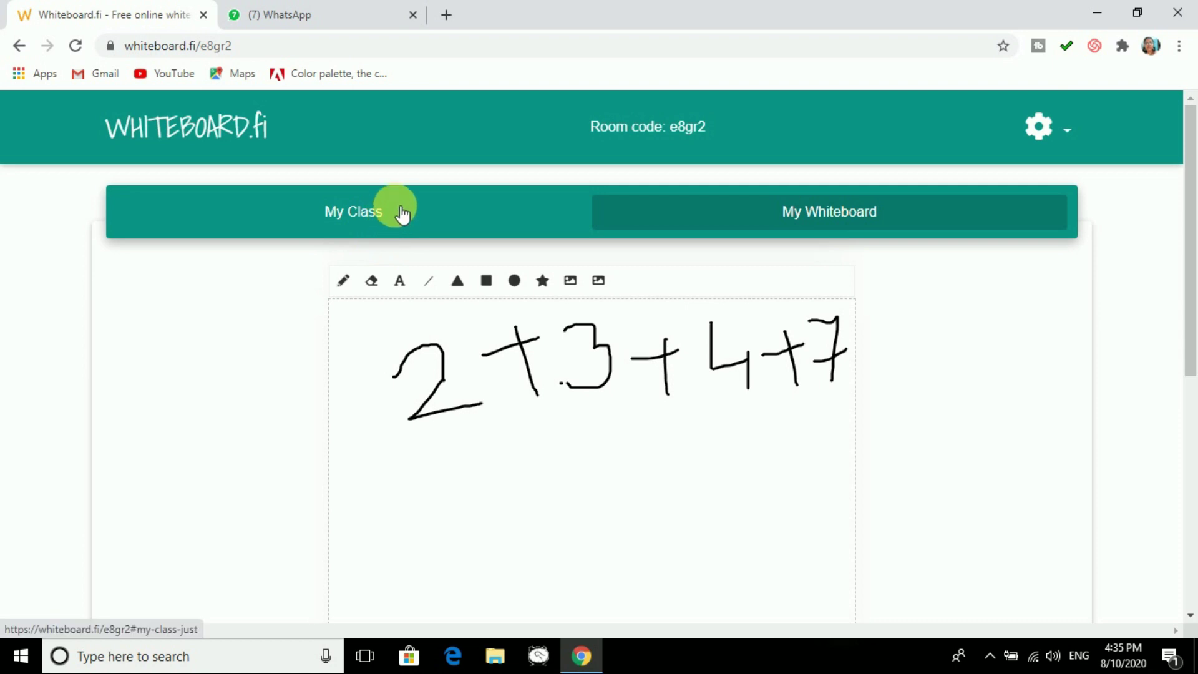
{"action": "left_click", "coordinate": [401, 211]}
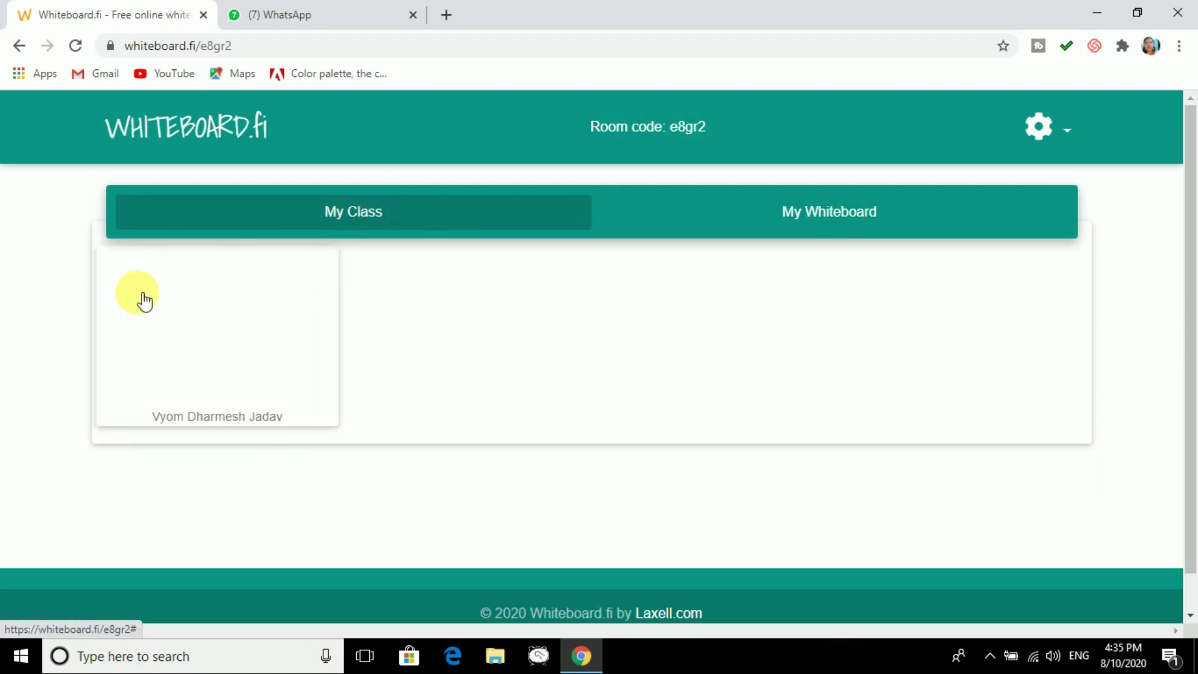
{"action": "left_click", "coordinate": [177, 327]}
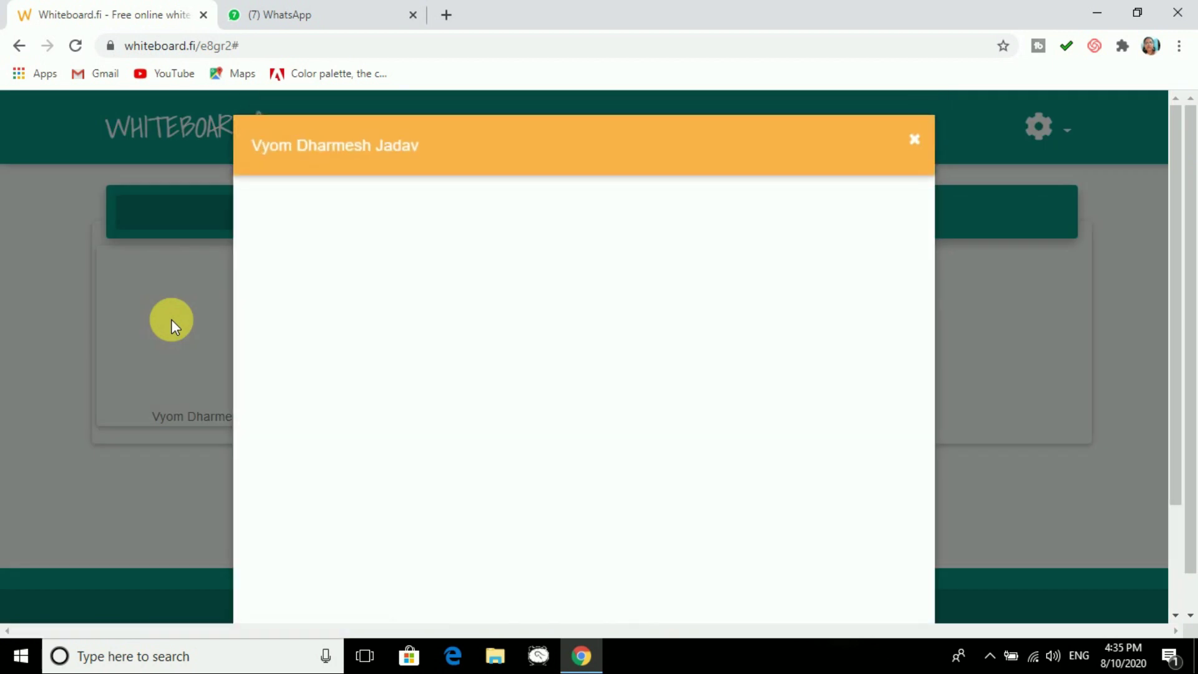
{"action": "left_click", "coordinate": [924, 145]}
{"action": "left_click", "coordinate": [757, 210]}
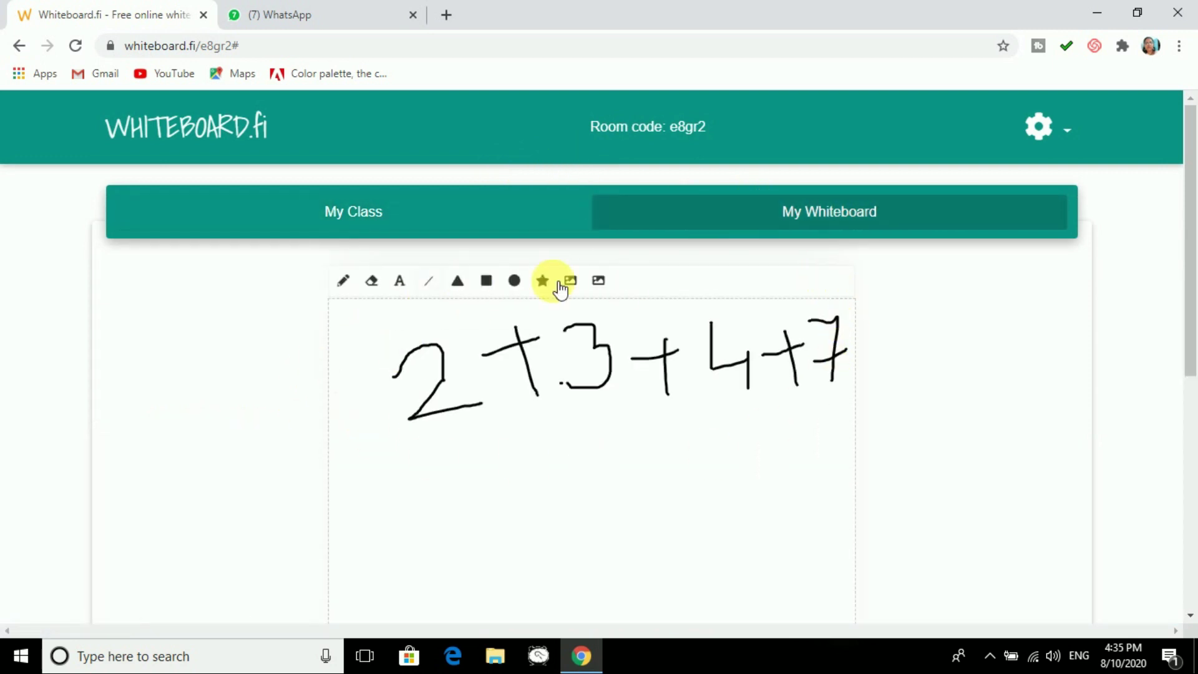
{"action": "left_click_drag", "start_coordinate": [839, 306], "coordinate": [814, 344]}
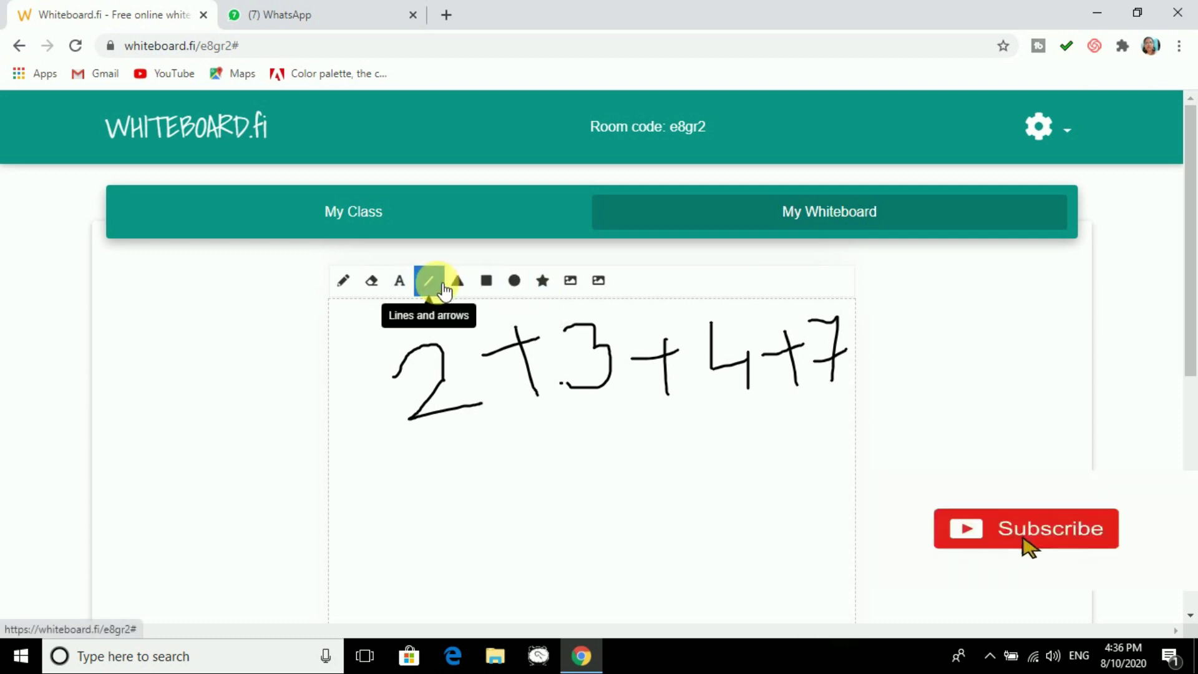
Open the student's whiteboard from the class overview and push the teacher's whiteboard to that student.
{"action": "left_click", "coordinate": [351, 210]}
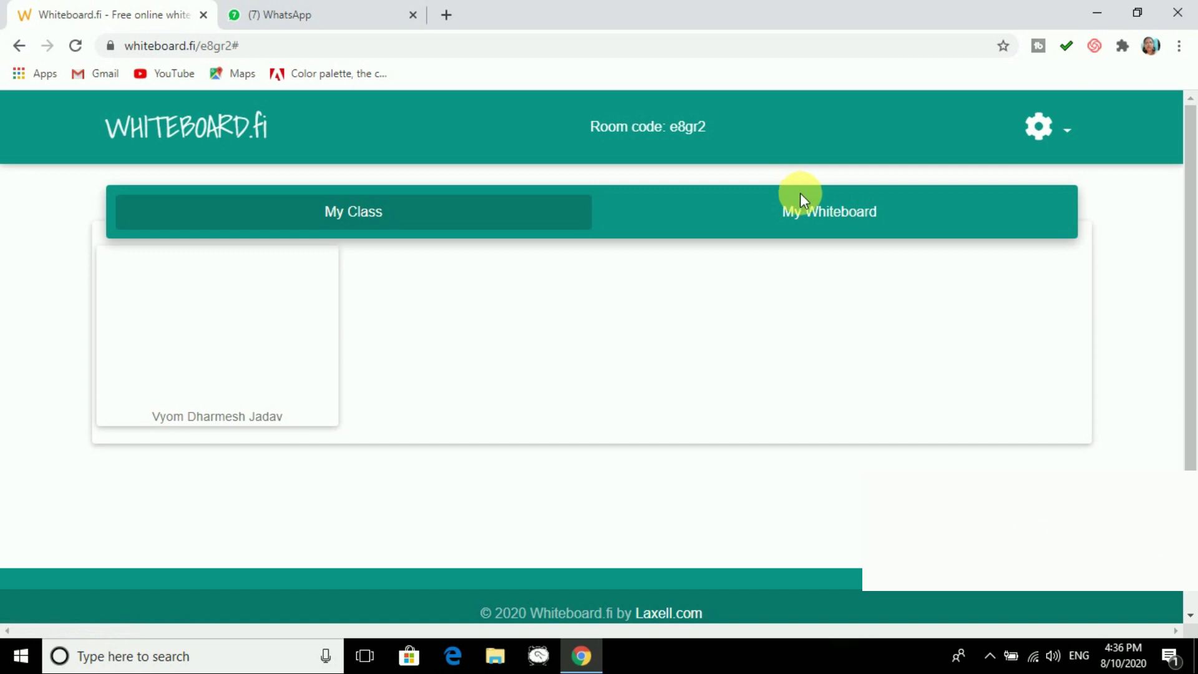
{"action": "left_click", "coordinate": [274, 310]}
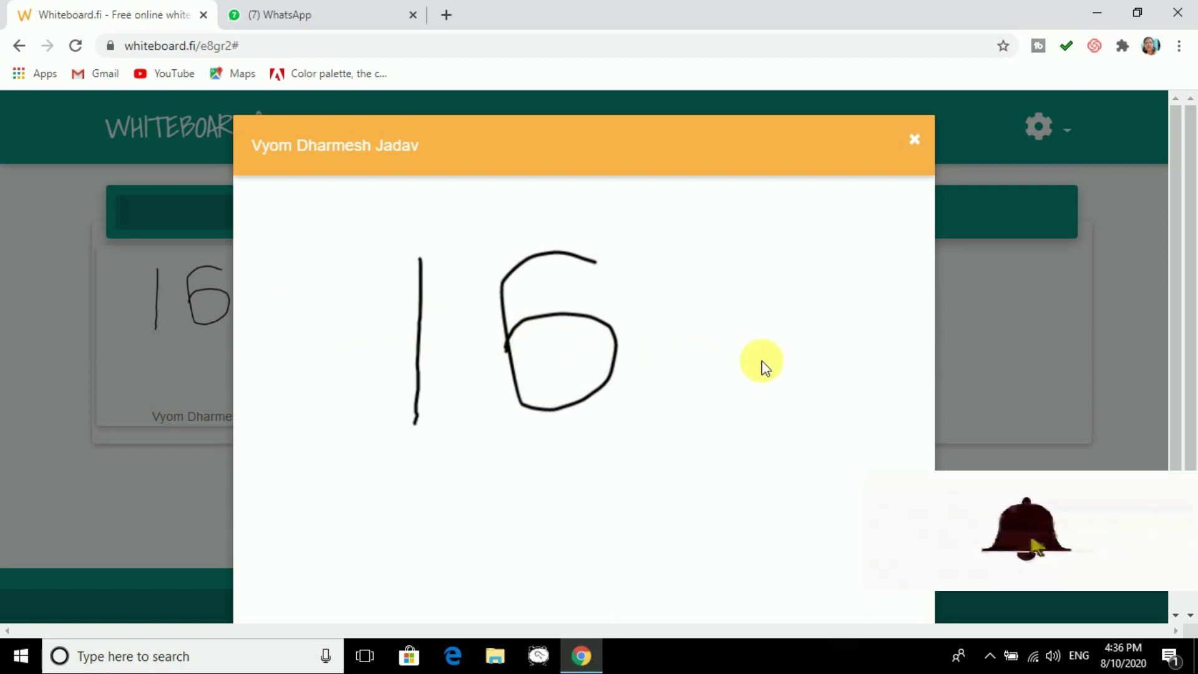
{"action": "scroll", "coordinate": [775, 378], "scroll_direction": "down", "scroll_amount": 2}
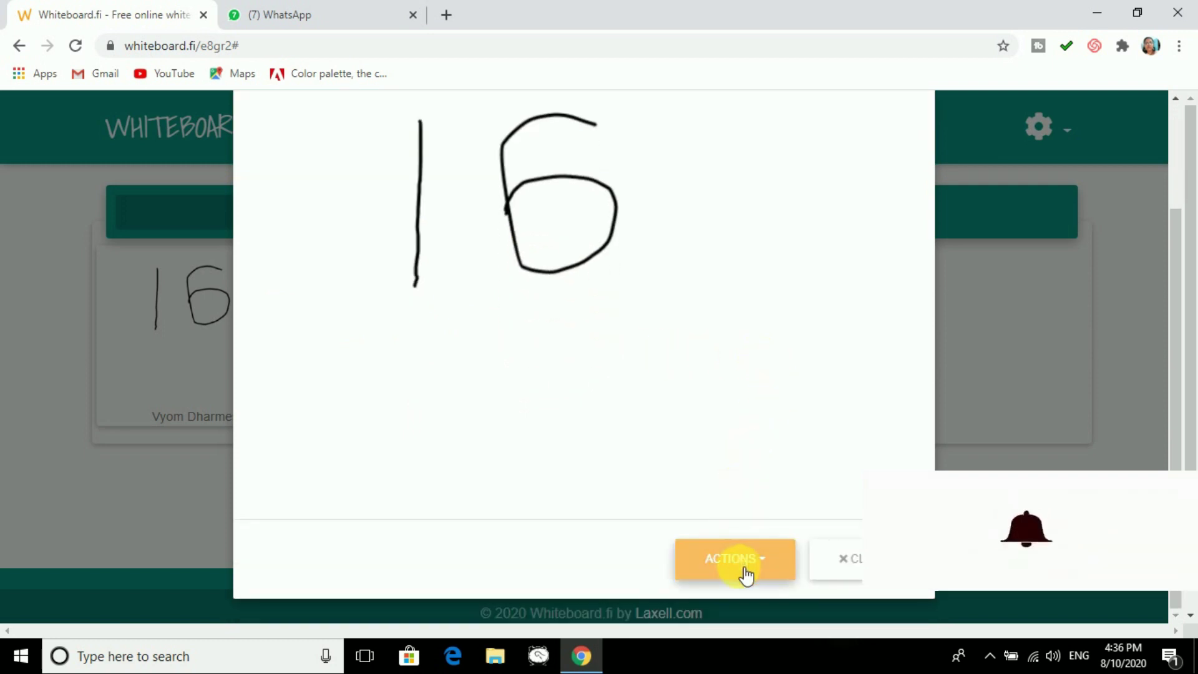
{"action": "left_click", "coordinate": [746, 567]}
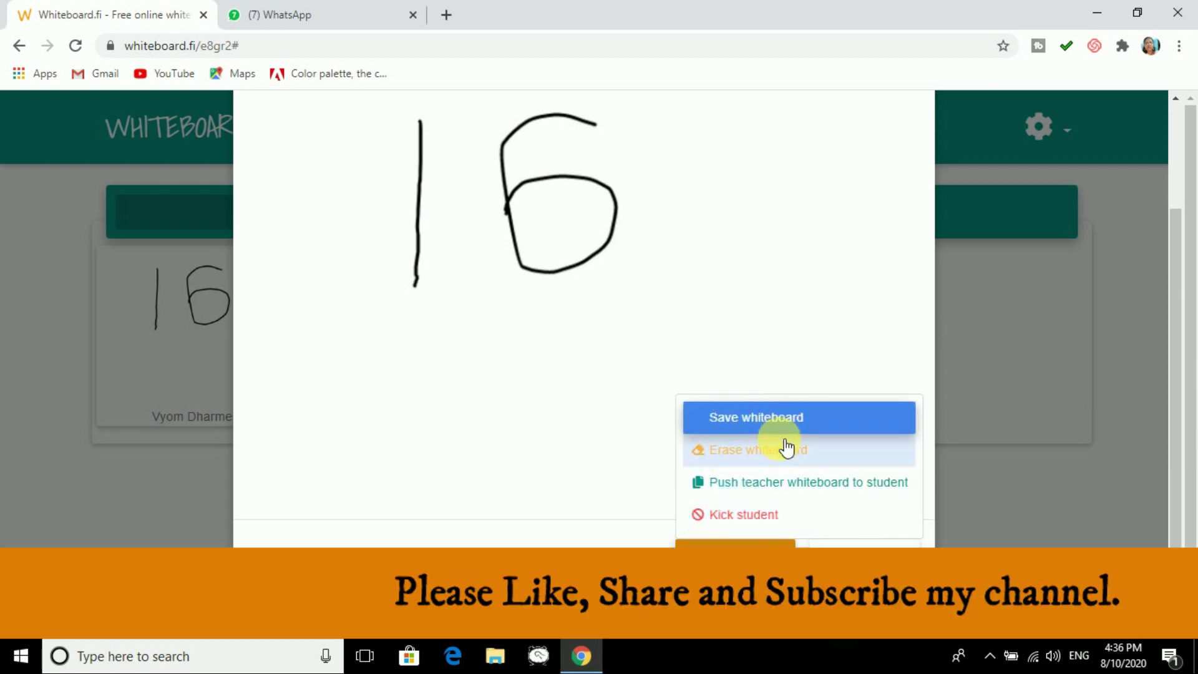
{"action": "left_click", "coordinate": [791, 490]}
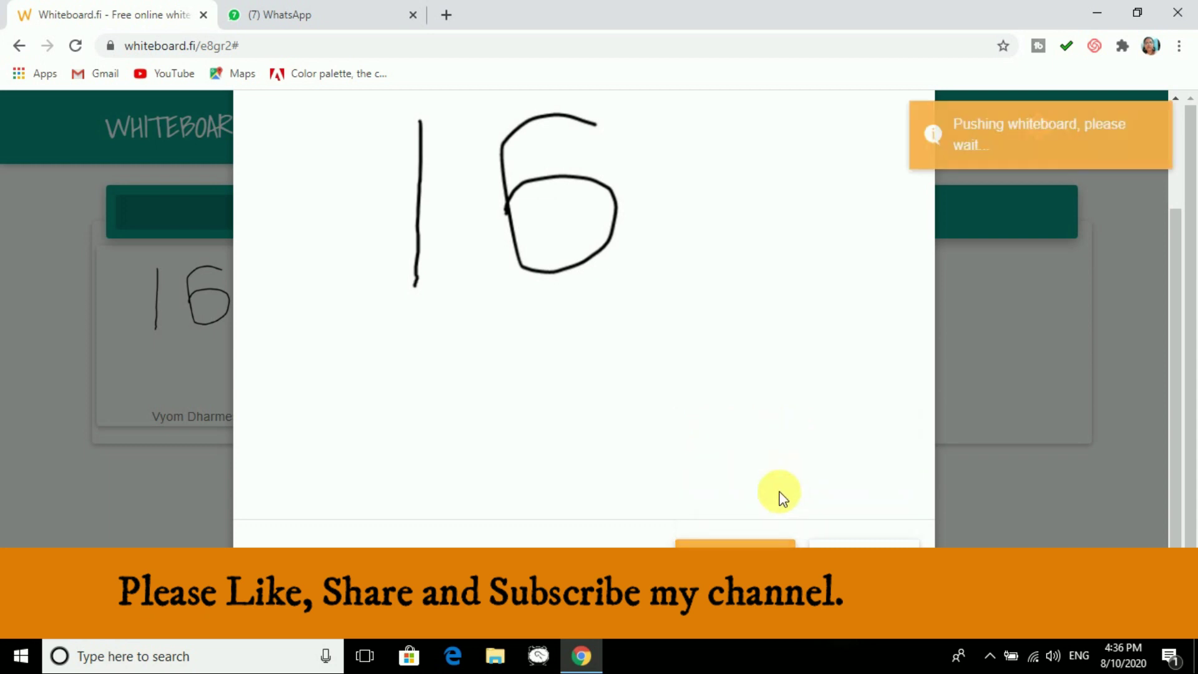
Erase the student's whiteboard and close its enlarged view.
{"action": "left_click", "coordinate": [733, 542]}
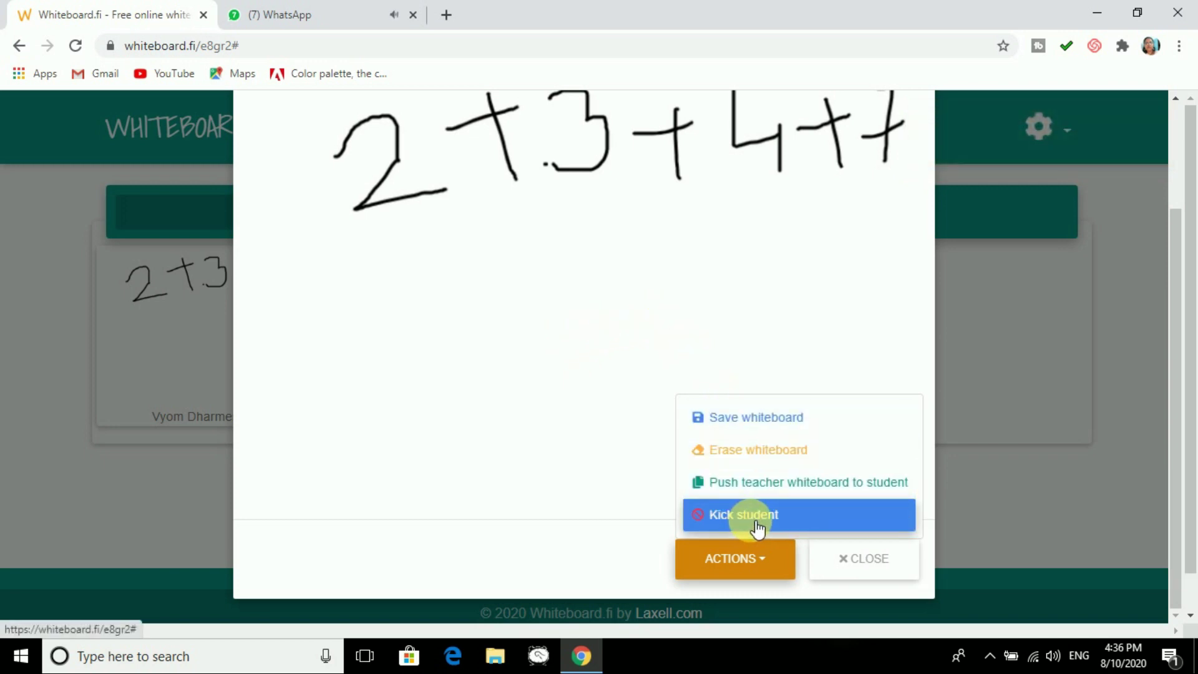
{"action": "left_click", "coordinate": [775, 453]}
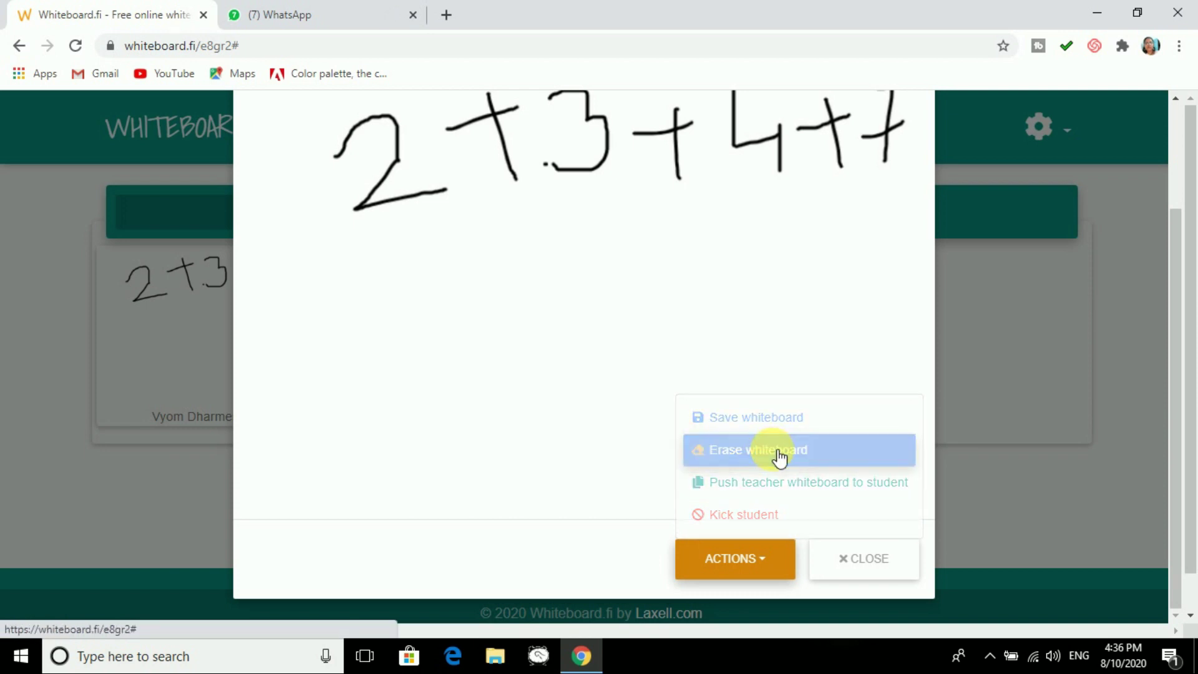
{"action": "left_click", "coordinate": [871, 565]}
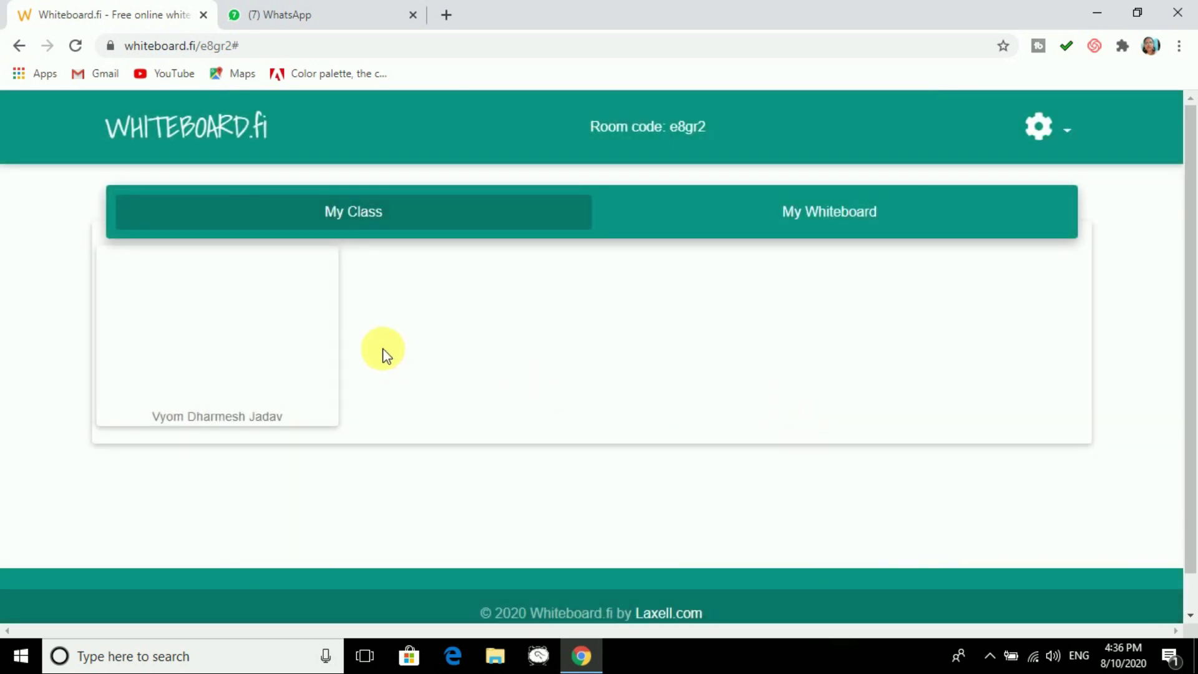
Return to the teacher's whiteboard and clear the handwritten sum from it.
{"action": "left_click", "coordinate": [766, 218]}
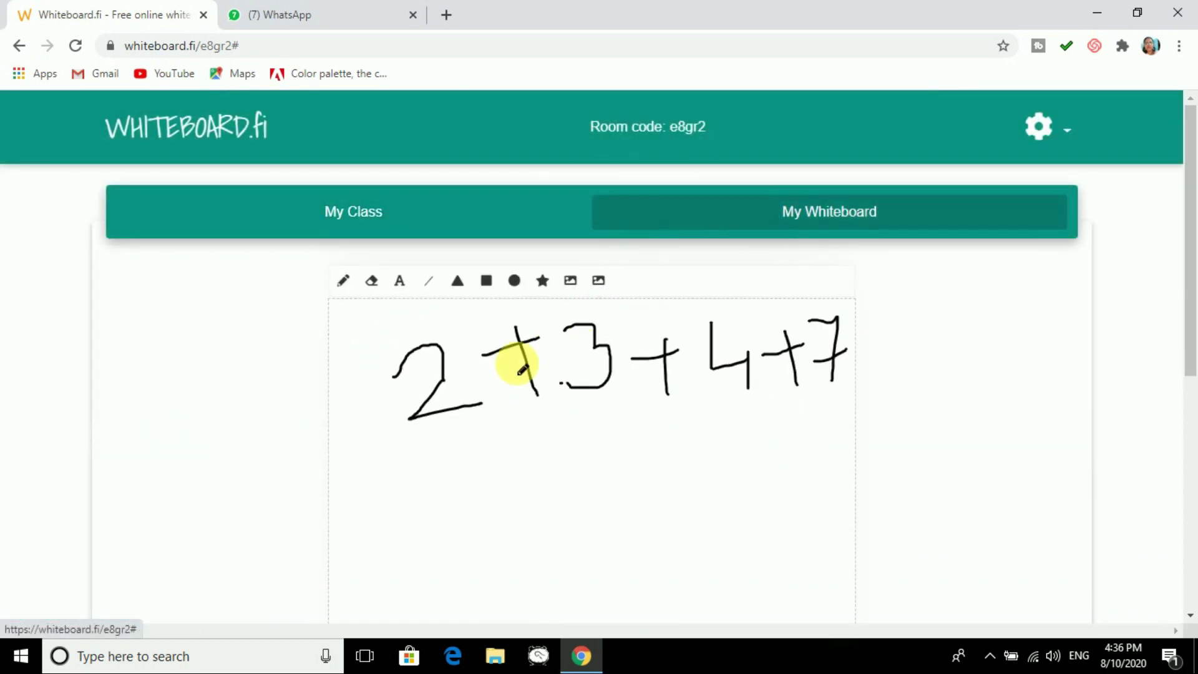
{"action": "scroll", "coordinate": [445, 376], "scroll_direction": "down", "scroll_amount": 4}
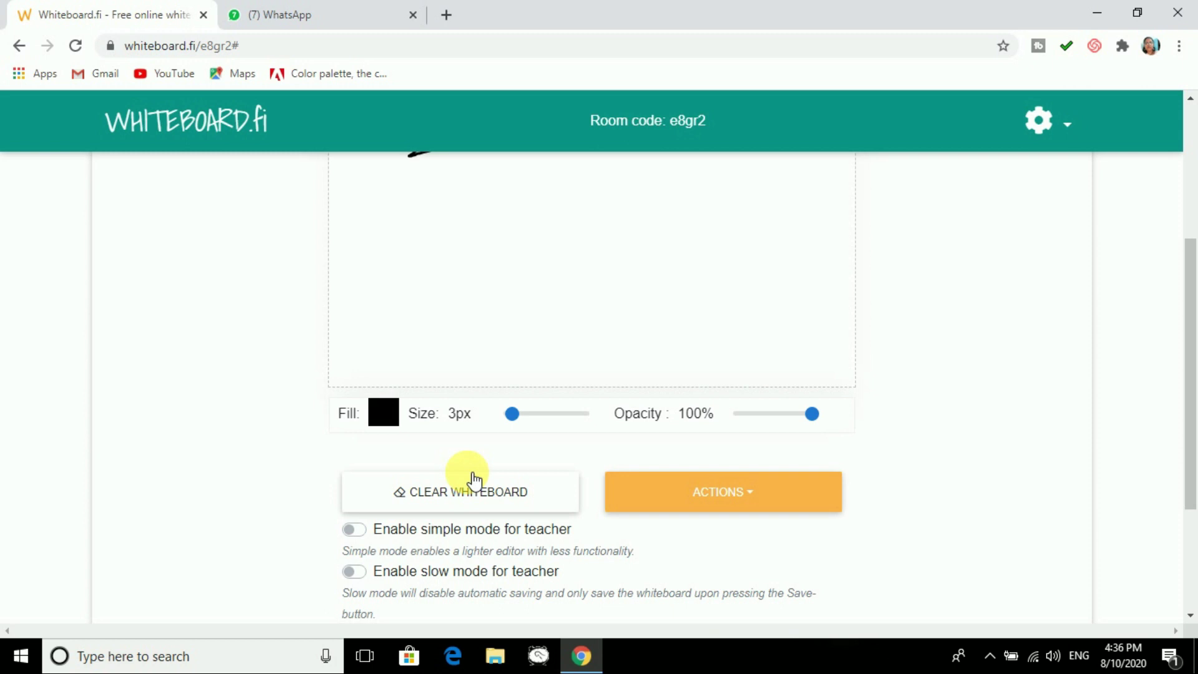
{"action": "left_click", "coordinate": [452, 496]}
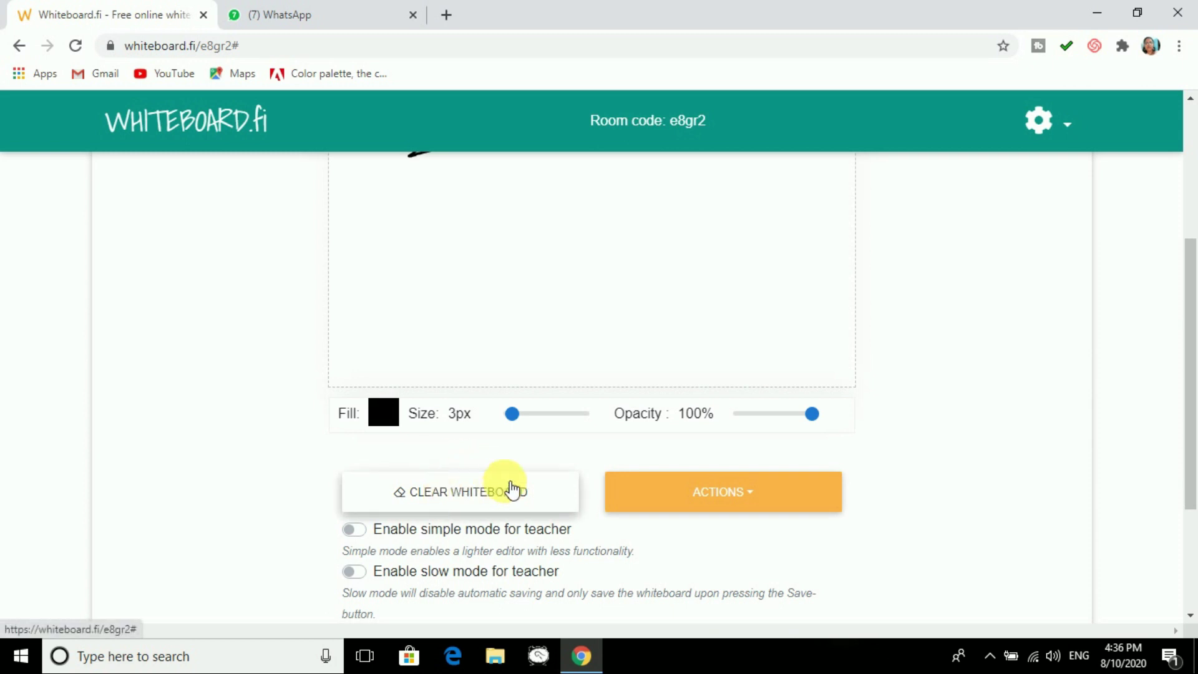
Draw a large filled black triangle in the middle of the teacher's whiteboard.
{"action": "scroll", "coordinate": [627, 439], "scroll_direction": "up", "scroll_amount": 5}
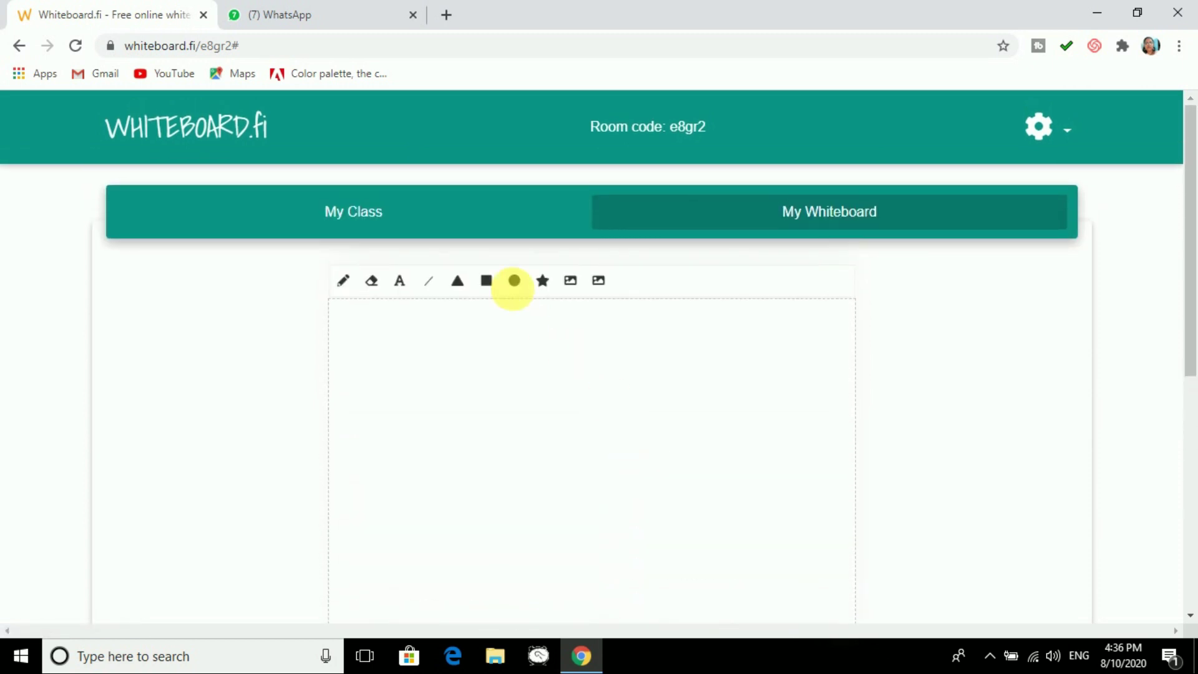
{"action": "left_click", "coordinate": [468, 288]}
{"action": "mouse_move", "coordinate": [453, 368]}
{"action": "left_mouse_down"}
{"action": "mouse_move", "coordinate": [658, 519]}
{"action": "mouse_move", "coordinate": [742, 555]}
{"action": "left_mouse_up"}
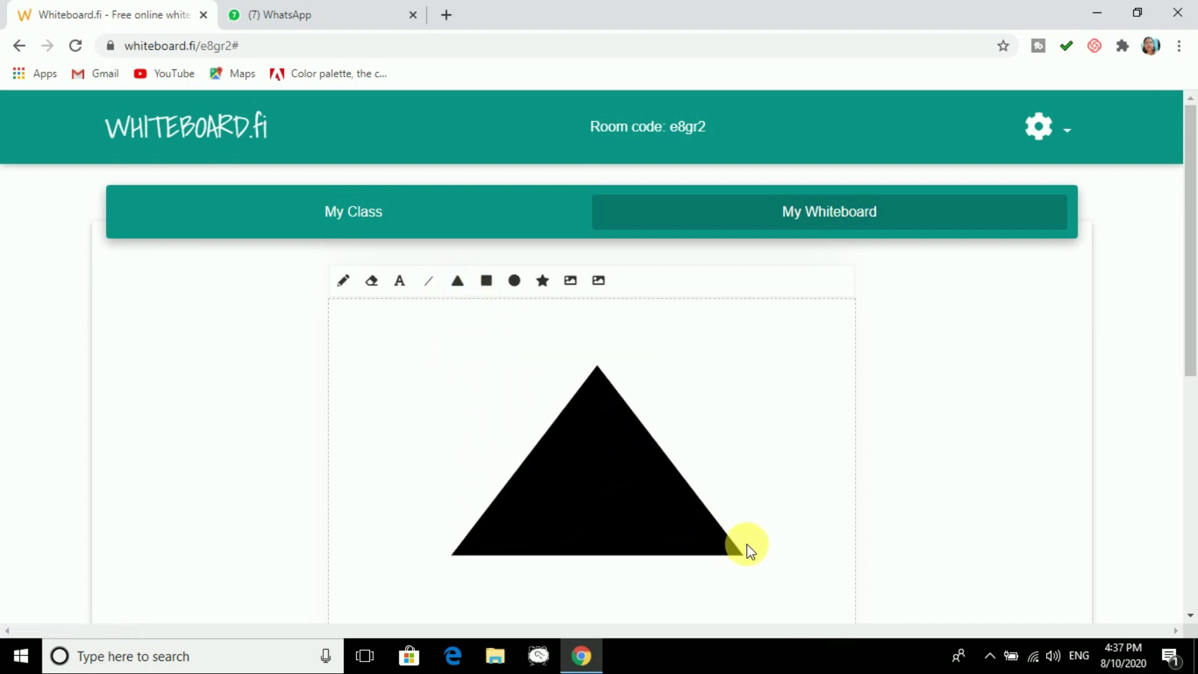
Add the text "Which shape is this?" below the triangle, followed by an empty line.
{"action": "scroll", "coordinate": [534, 337], "scroll_direction": "down", "scroll_amount": 1}
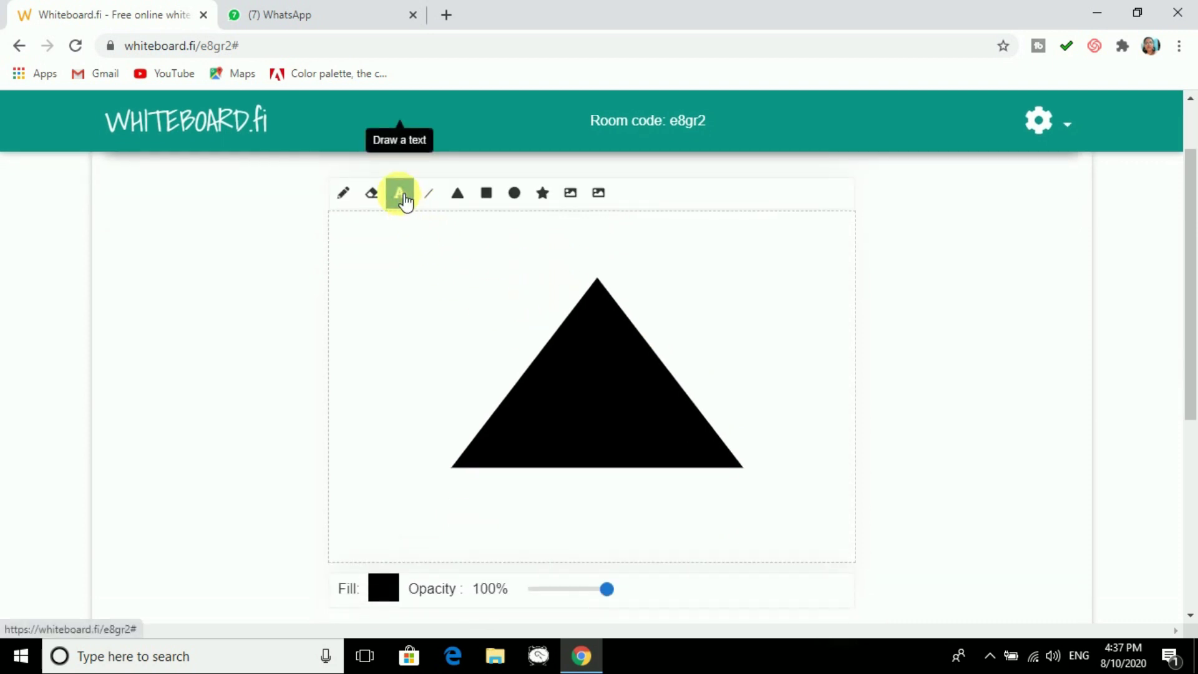
{"action": "left_click", "coordinate": [399, 280]}
{"action": "left_click", "coordinate": [441, 509]}
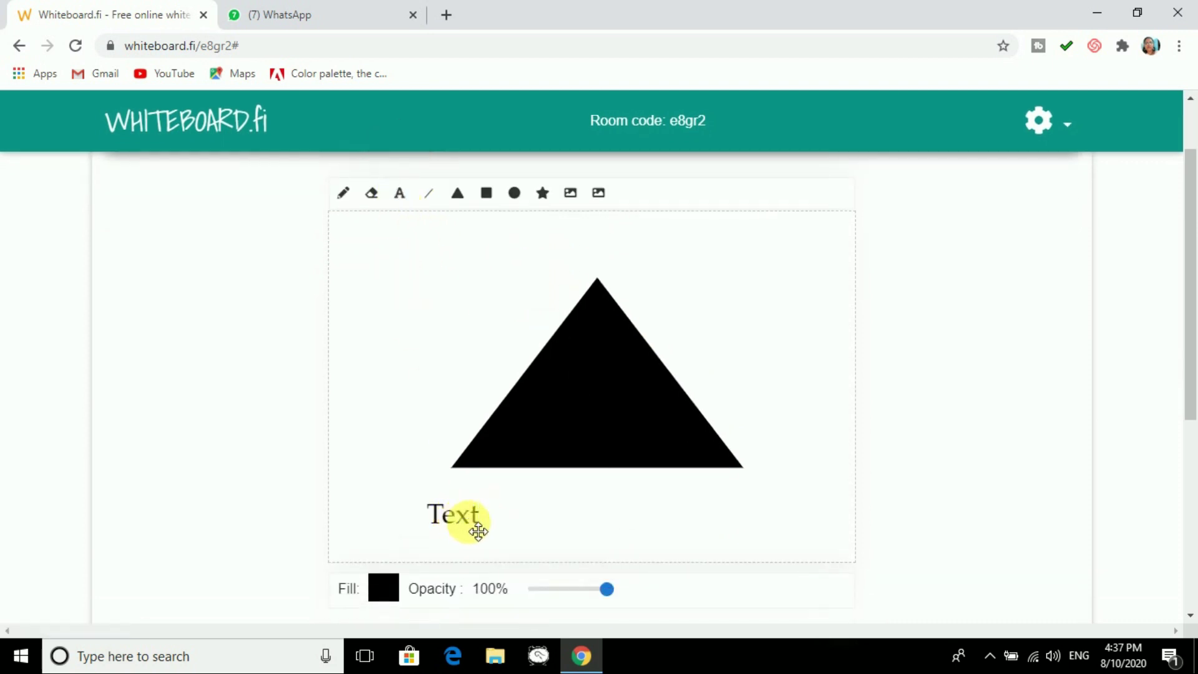
{"action": "left_click", "coordinate": [474, 516]}
{"action": "left_click", "coordinate": [472, 515]}
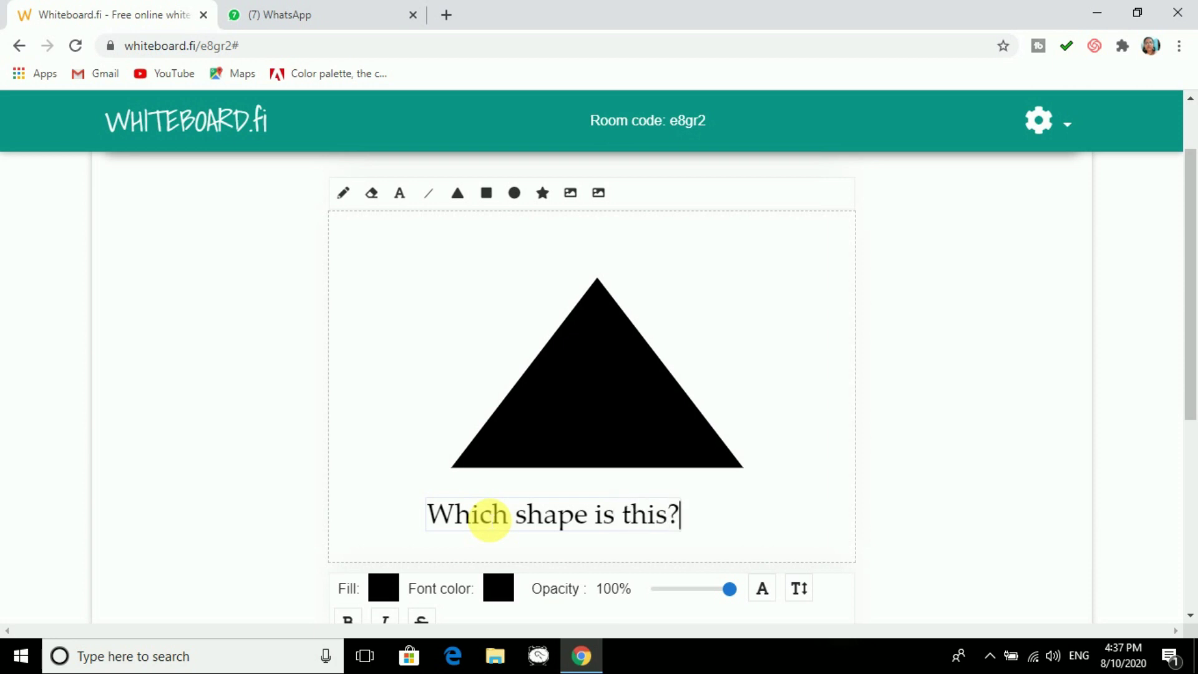
{"action": "scroll", "coordinate": [489, 519], "scroll_direction": "down", "scroll_amount": 4}
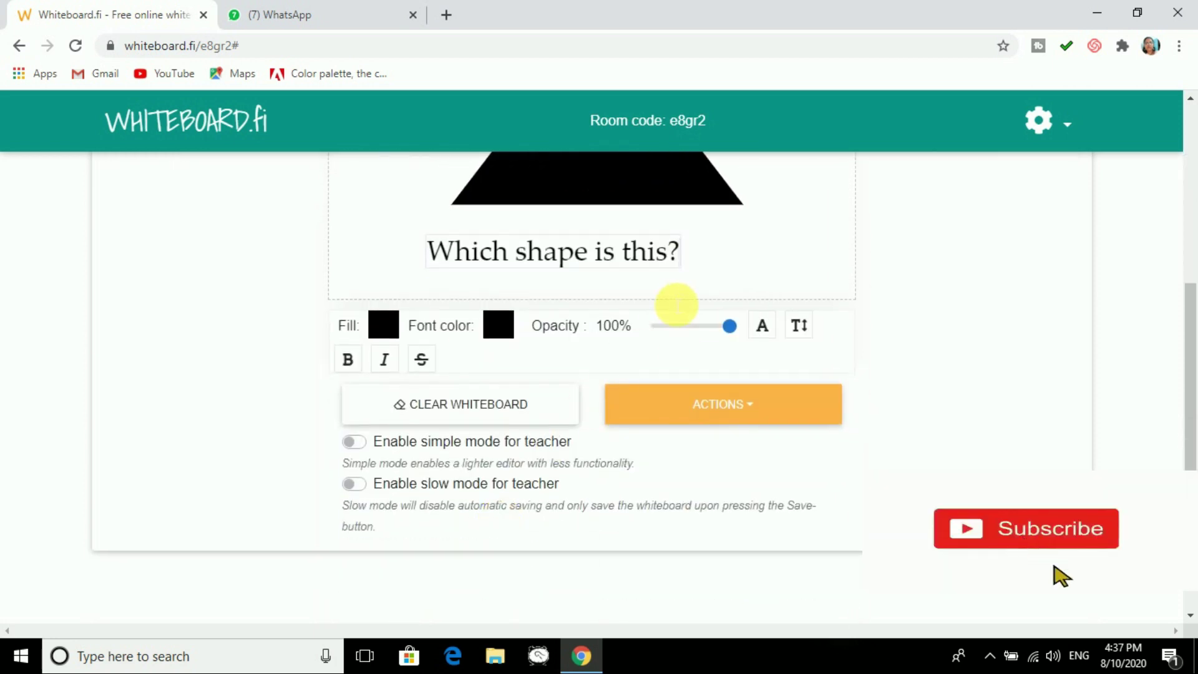
{"action": "key", "text": "Return"}
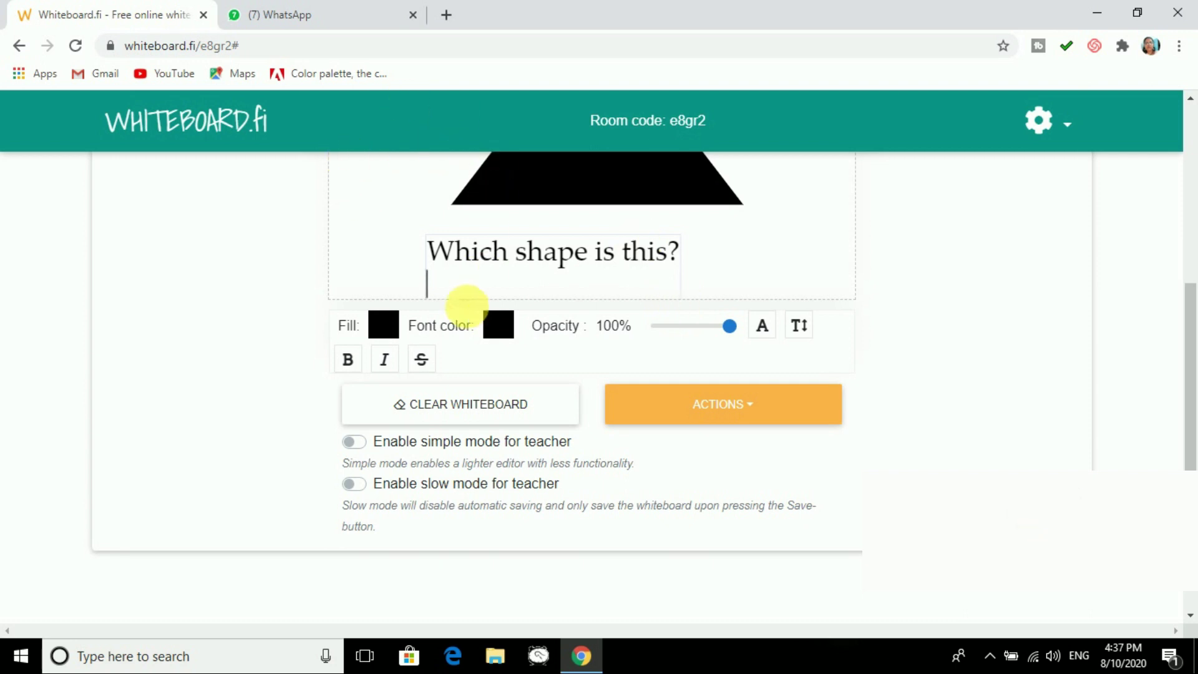
Open the student's whiteboard from the class overview, erase its contents, and close the enlarged view.
{"action": "scroll", "coordinate": [466, 305], "scroll_direction": "up", "scroll_amount": 4}
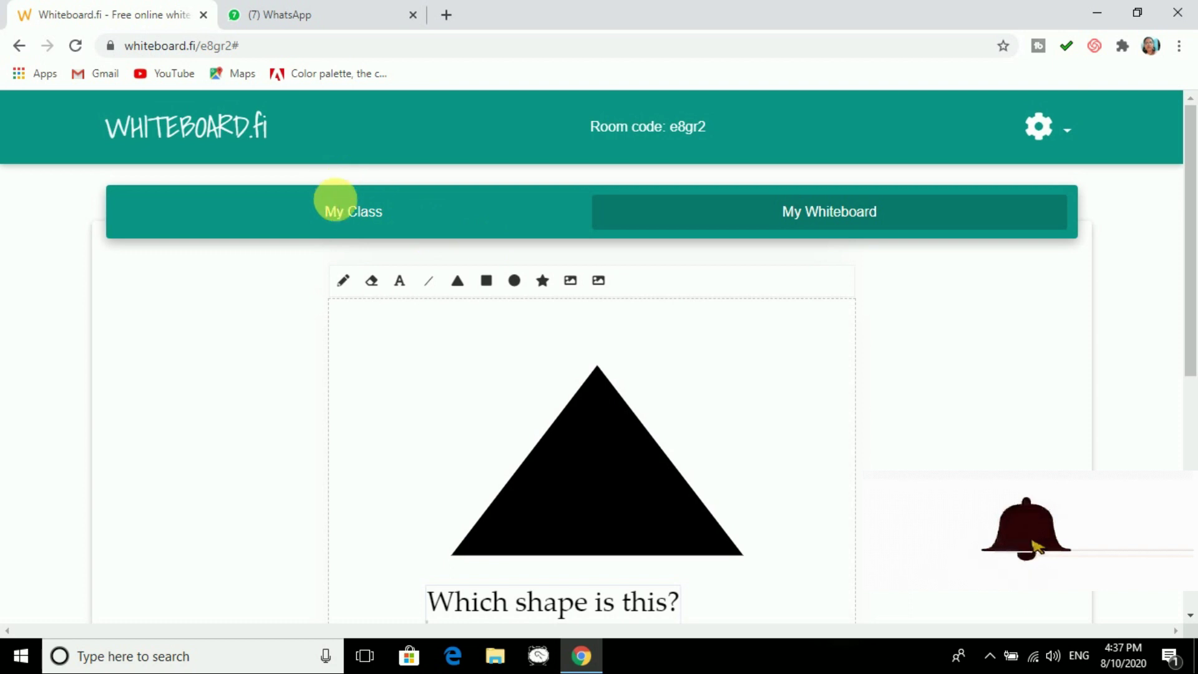
{"action": "left_click", "coordinate": [335, 202]}
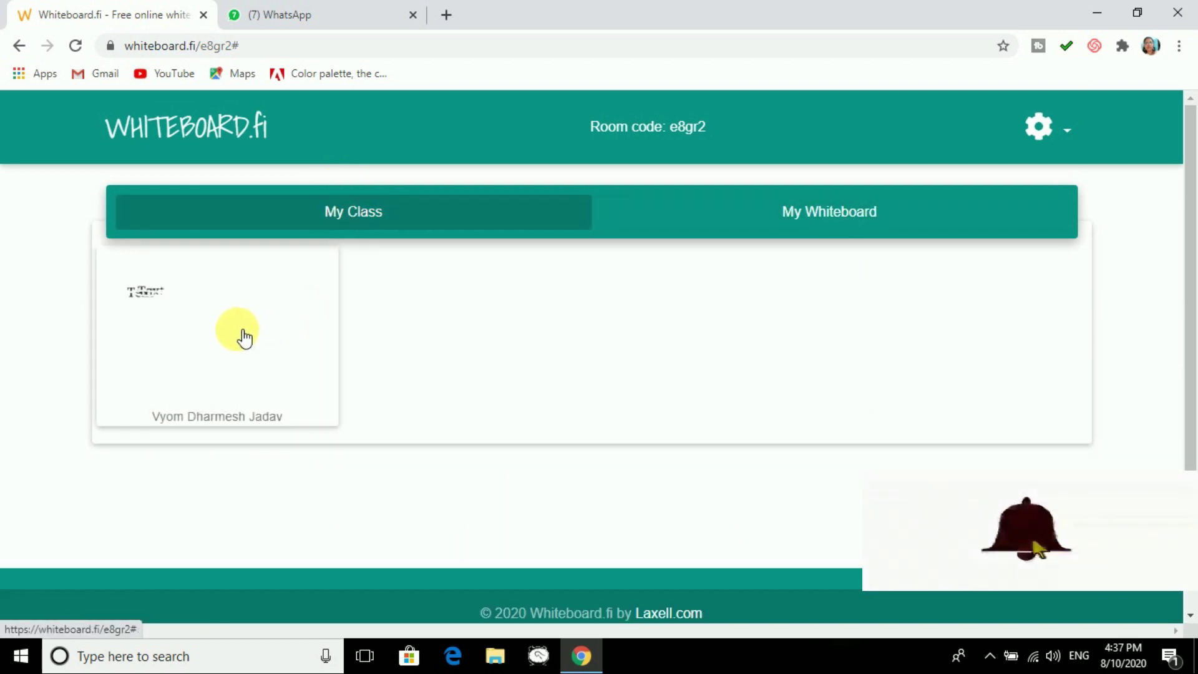
{"action": "left_click", "coordinate": [242, 336]}
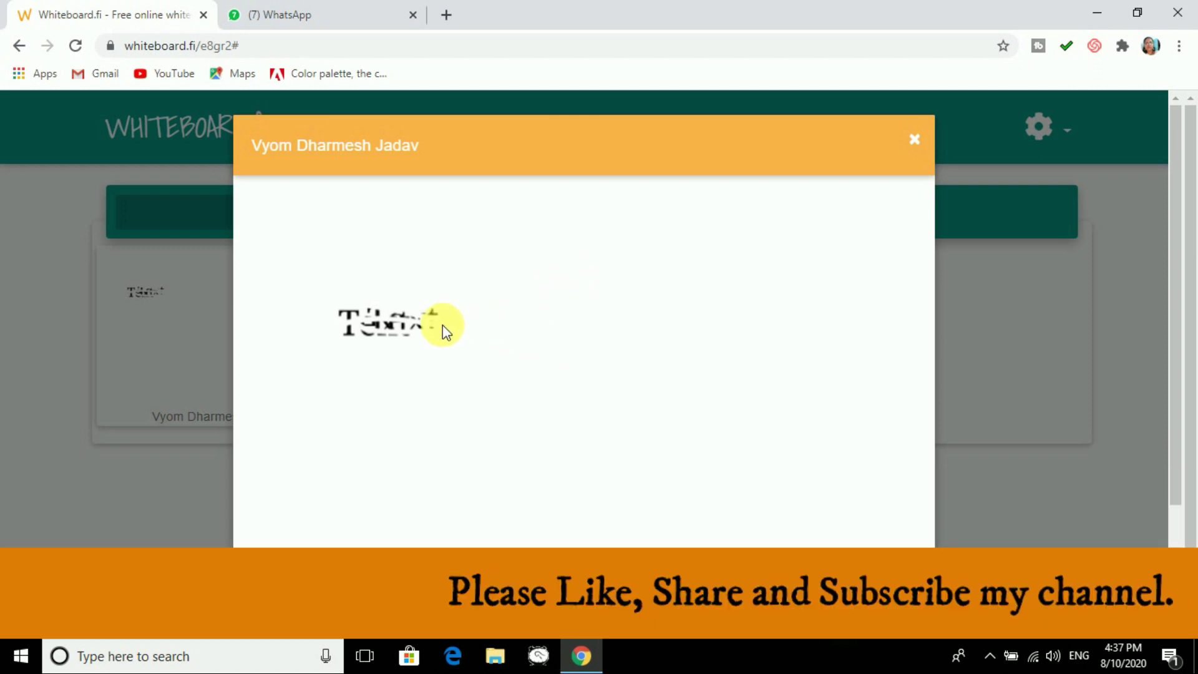
{"action": "scroll", "coordinate": [730, 246], "scroll_direction": "down", "scroll_amount": 2}
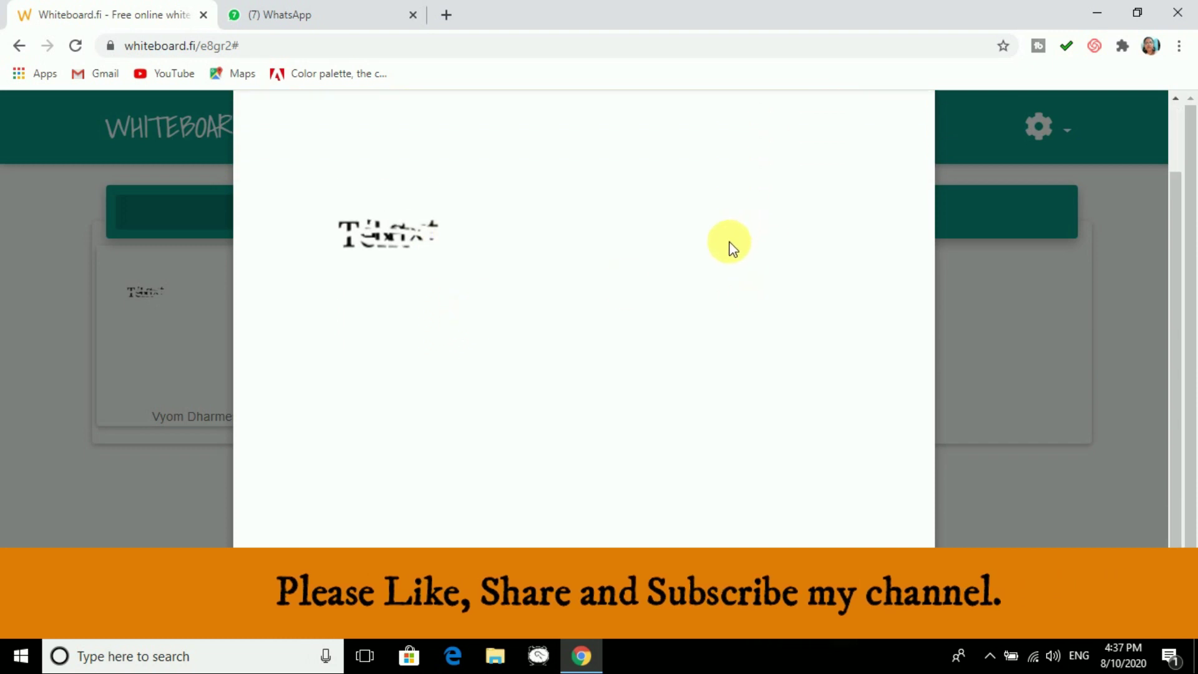
{"action": "left_click", "coordinate": [734, 555]}
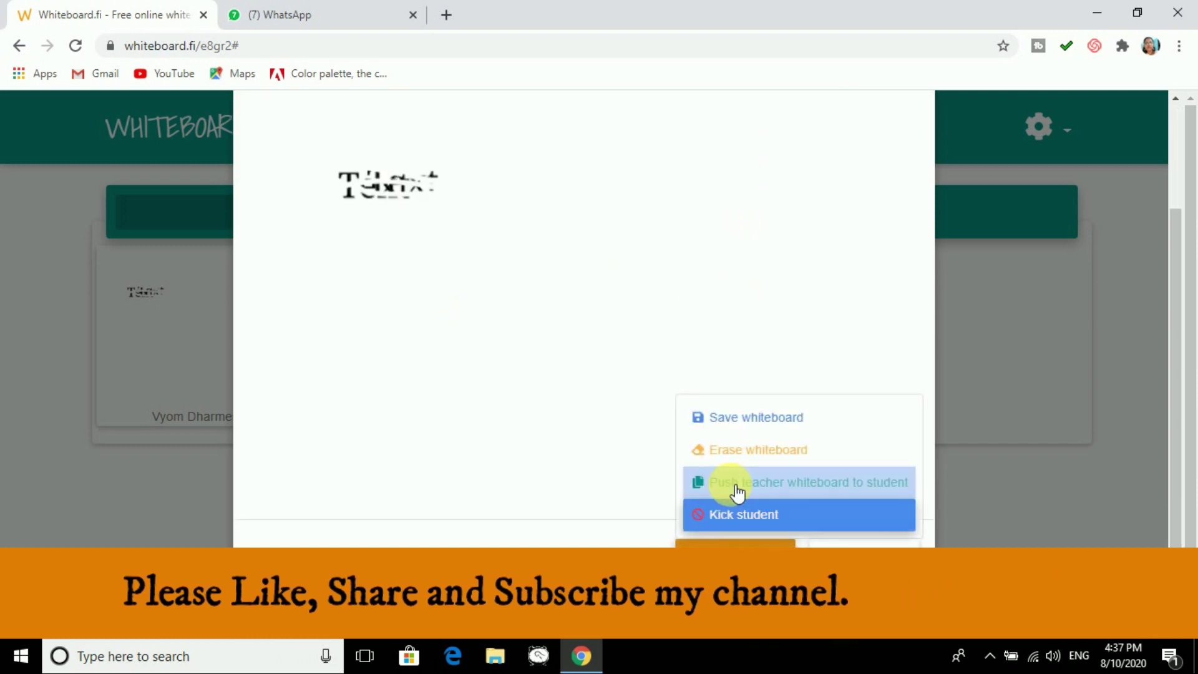
{"action": "left_click", "coordinate": [748, 461]}
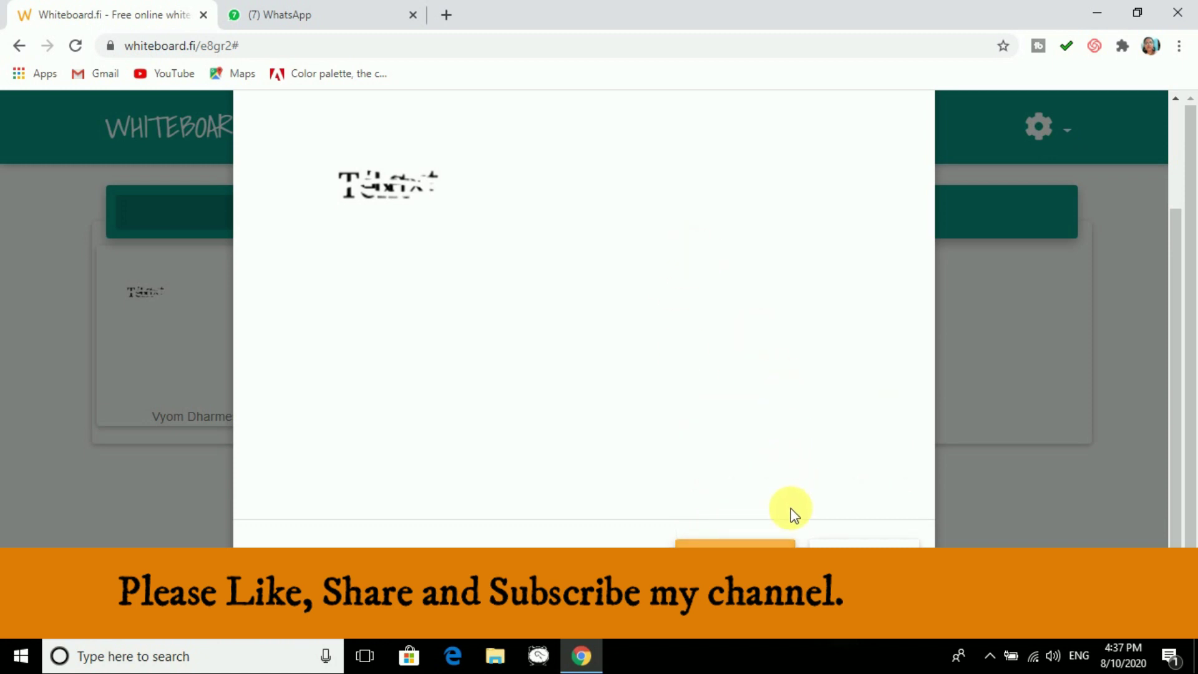
{"action": "left_click", "coordinate": [856, 552]}
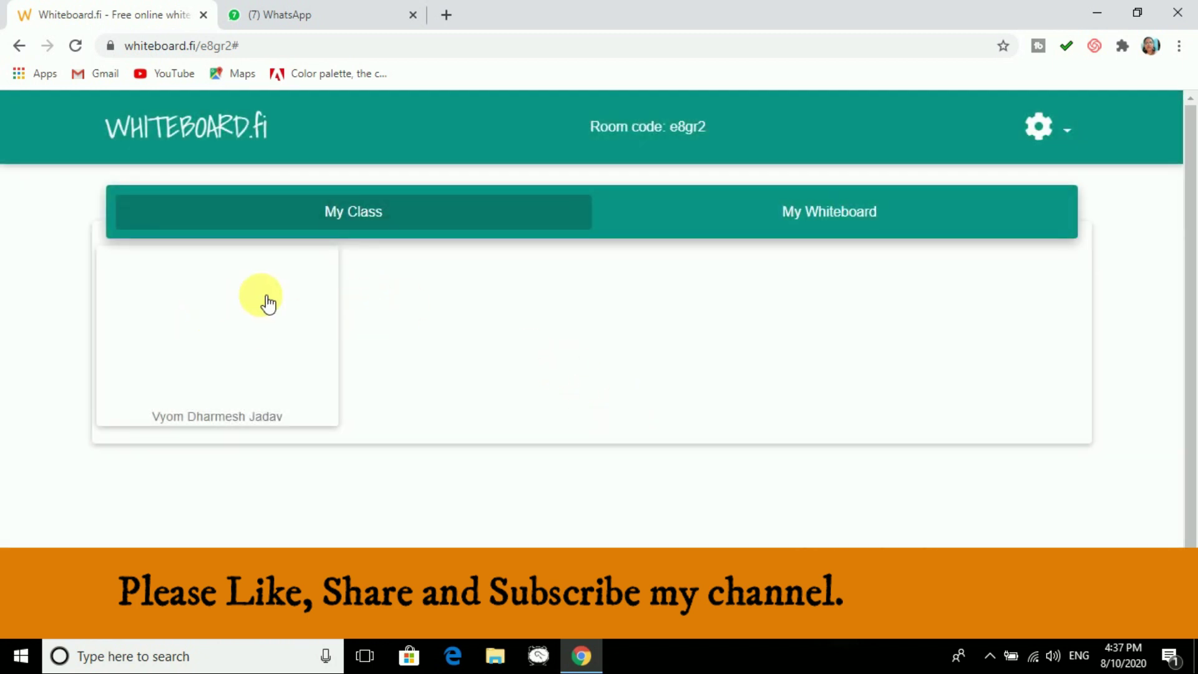
Review the student's new answer in the enlarged whiteboard view and return to the teacher's whiteboard.
{"action": "left_click", "coordinate": [848, 210]}
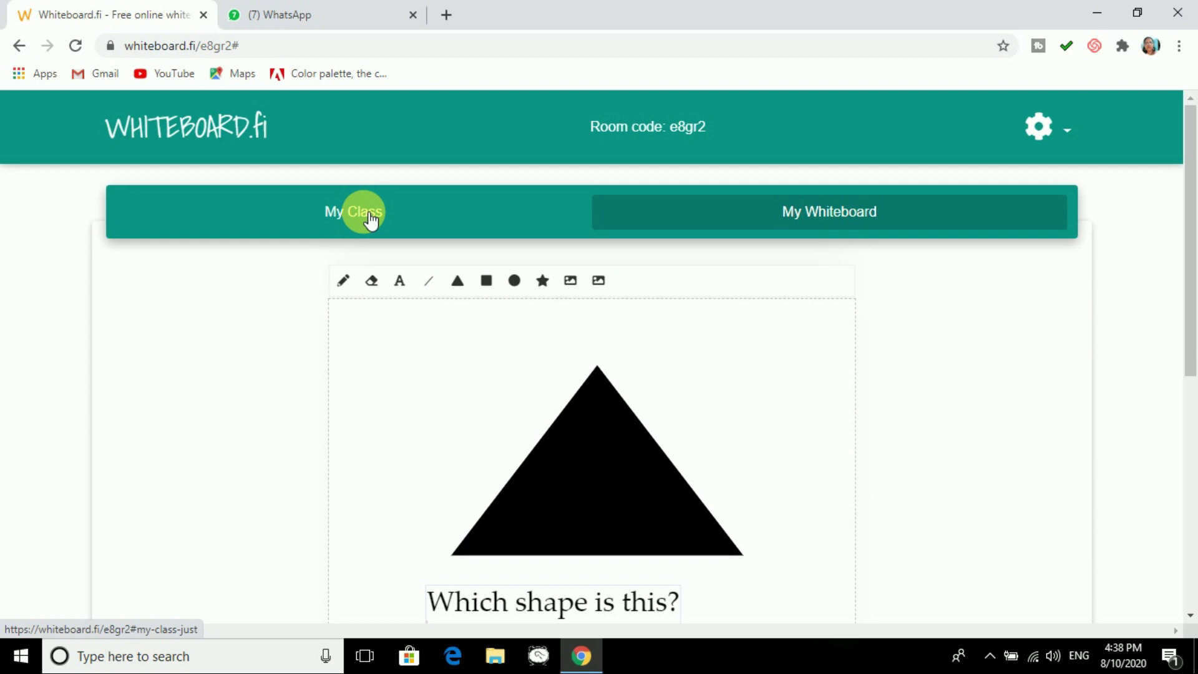
{"action": "left_click", "coordinate": [368, 212]}
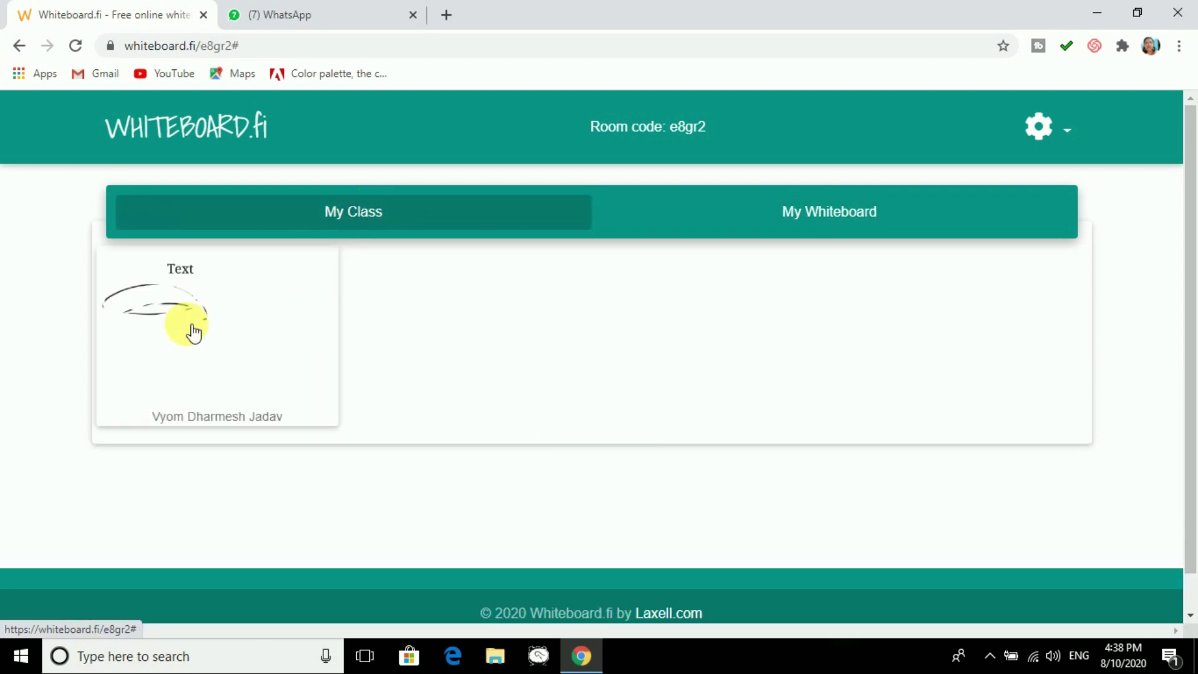
{"action": "left_click", "coordinate": [195, 332]}
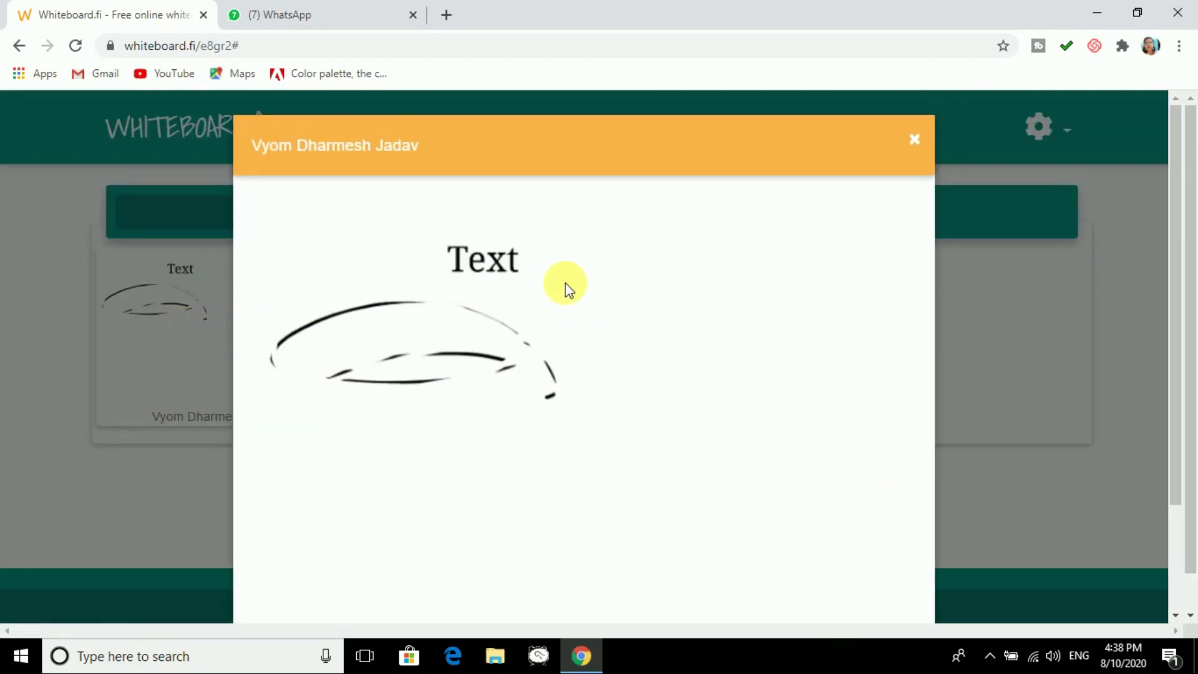
{"action": "left_click", "coordinate": [915, 141]}
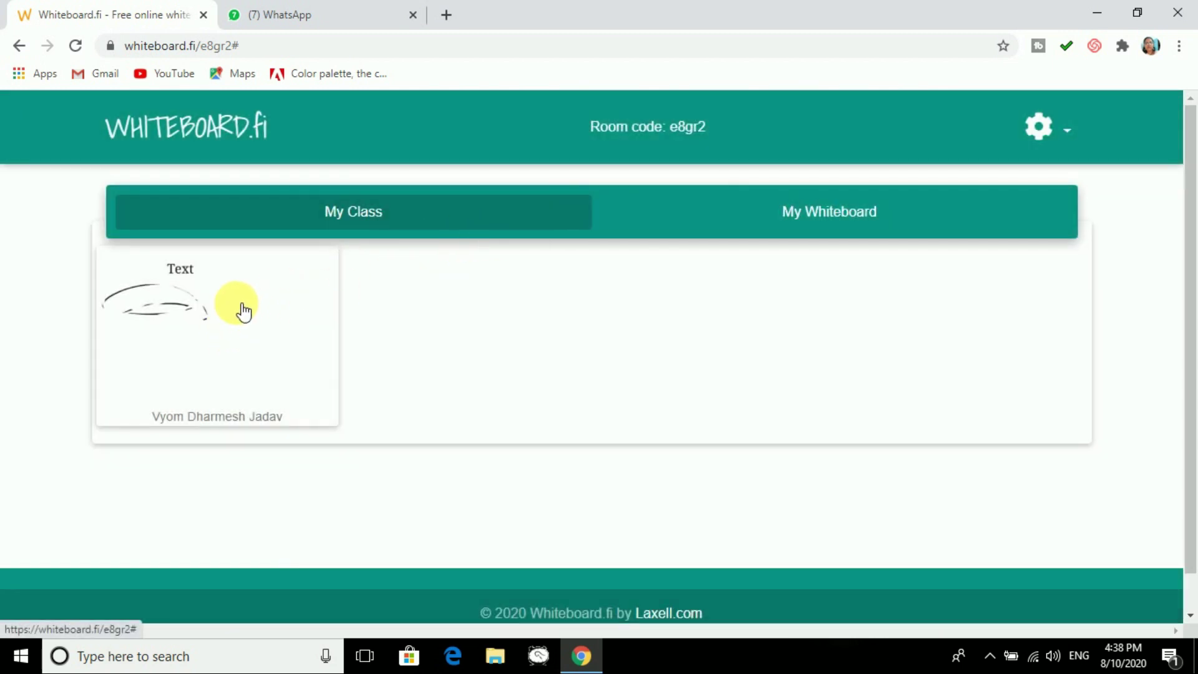
{"action": "left_click", "coordinate": [848, 212]}
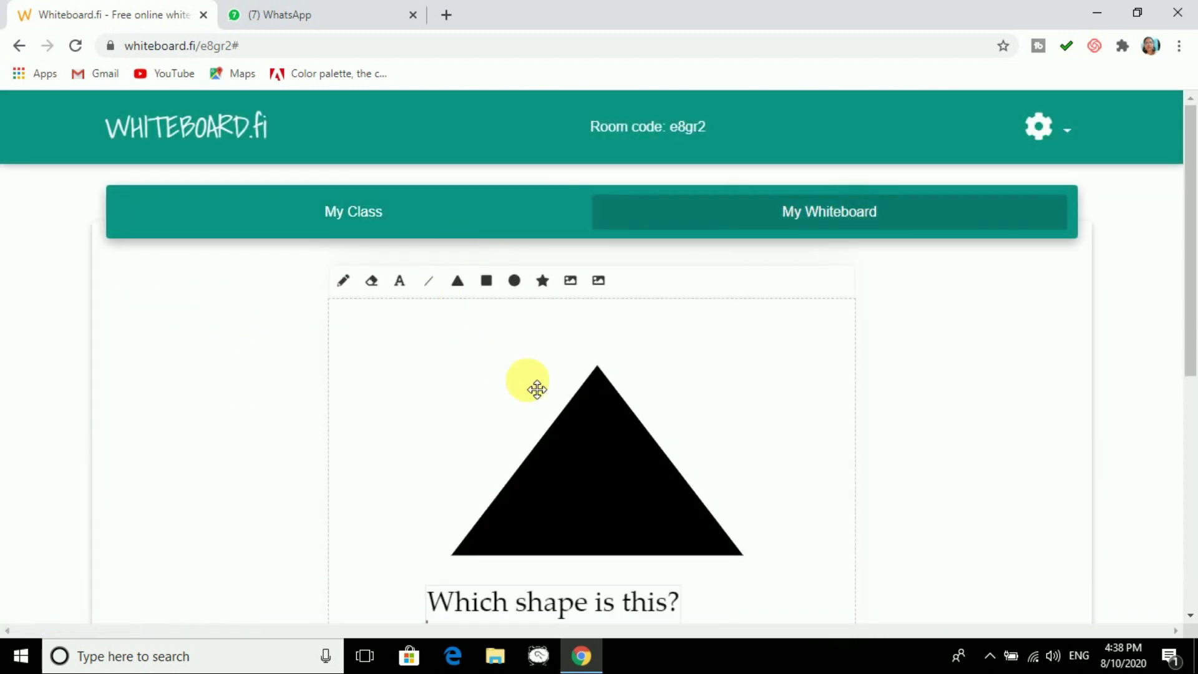
Clear the teacher's whiteboard and insert the image file 11 from the famous personalities folder.
{"action": "scroll", "coordinate": [684, 401], "scroll_direction": "down", "scroll_amount": 4}
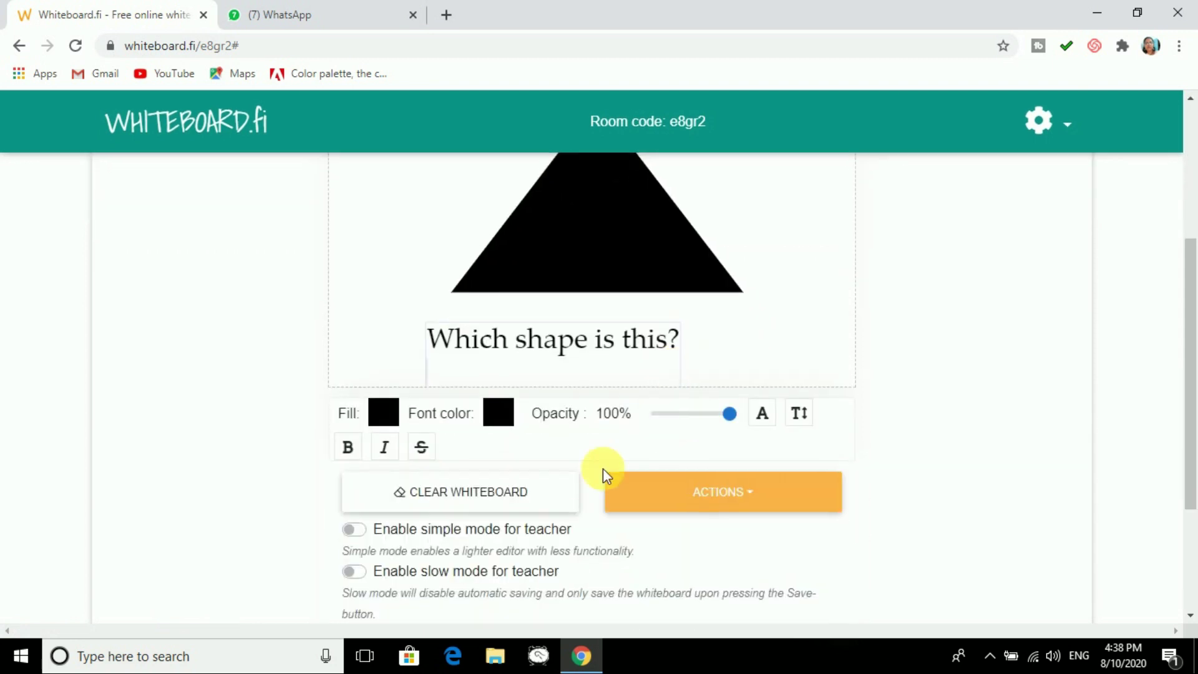
{"action": "left_click", "coordinate": [487, 498]}
{"action": "scroll", "coordinate": [624, 399], "scroll_direction": "up", "scroll_amount": 4}
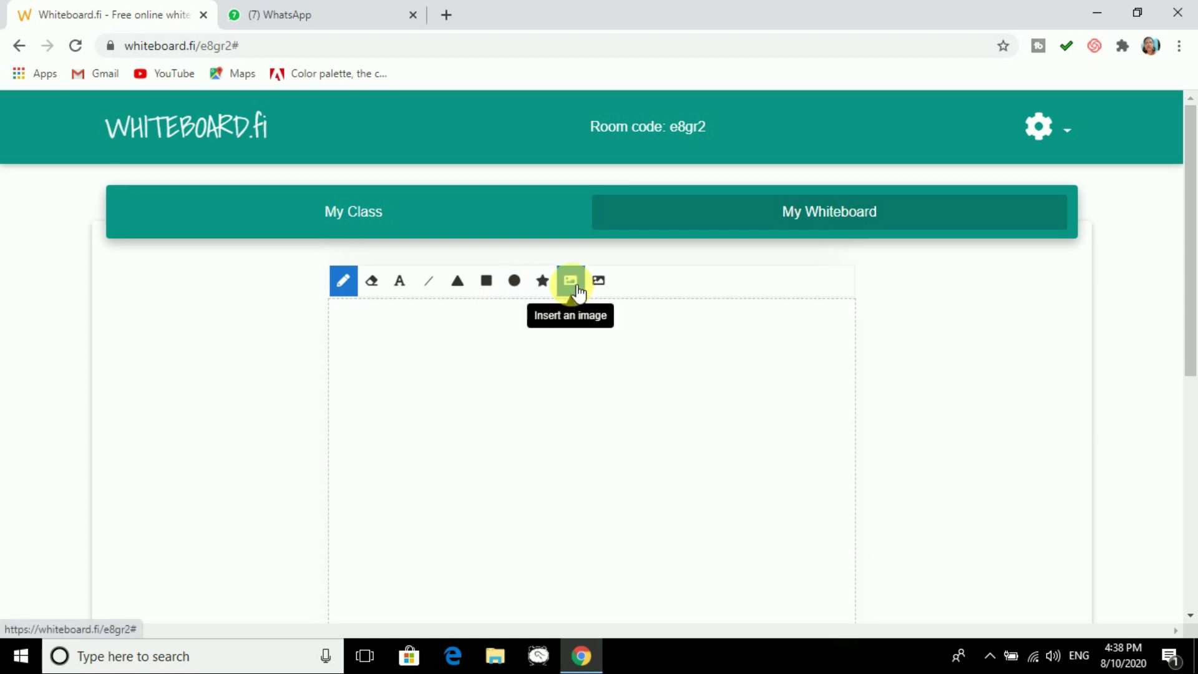
{"action": "left_click", "coordinate": [575, 287]}
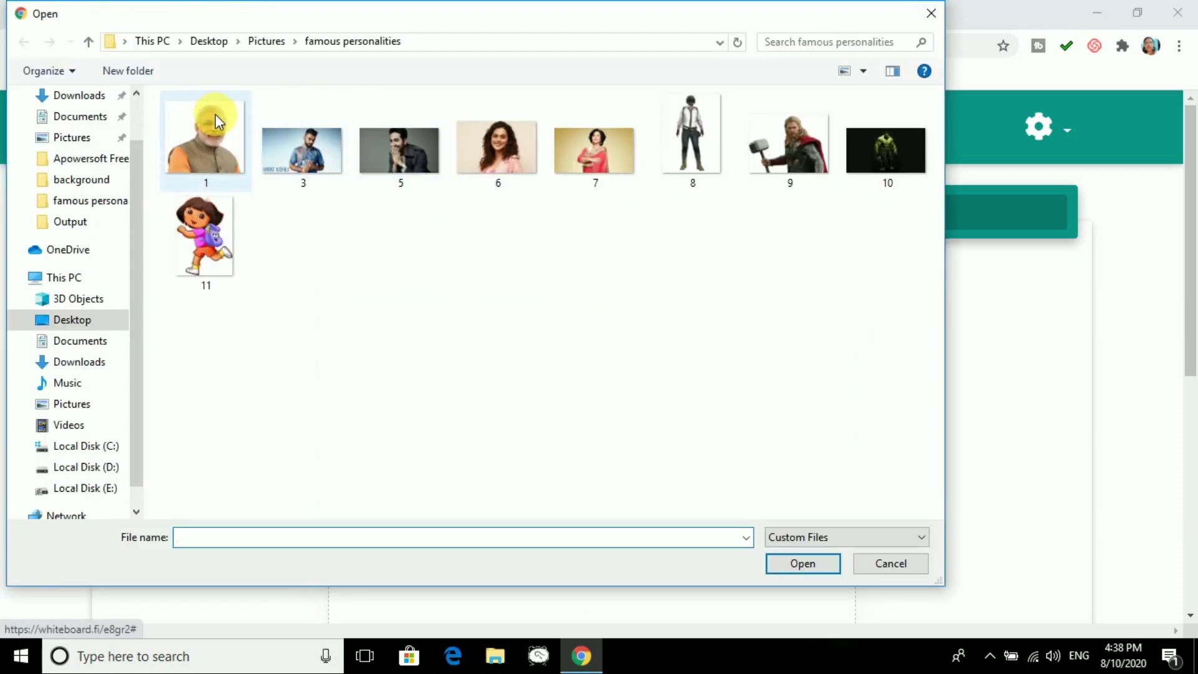
{"action": "left_click", "coordinate": [202, 230]}
{"action": "left_click", "coordinate": [802, 563]}
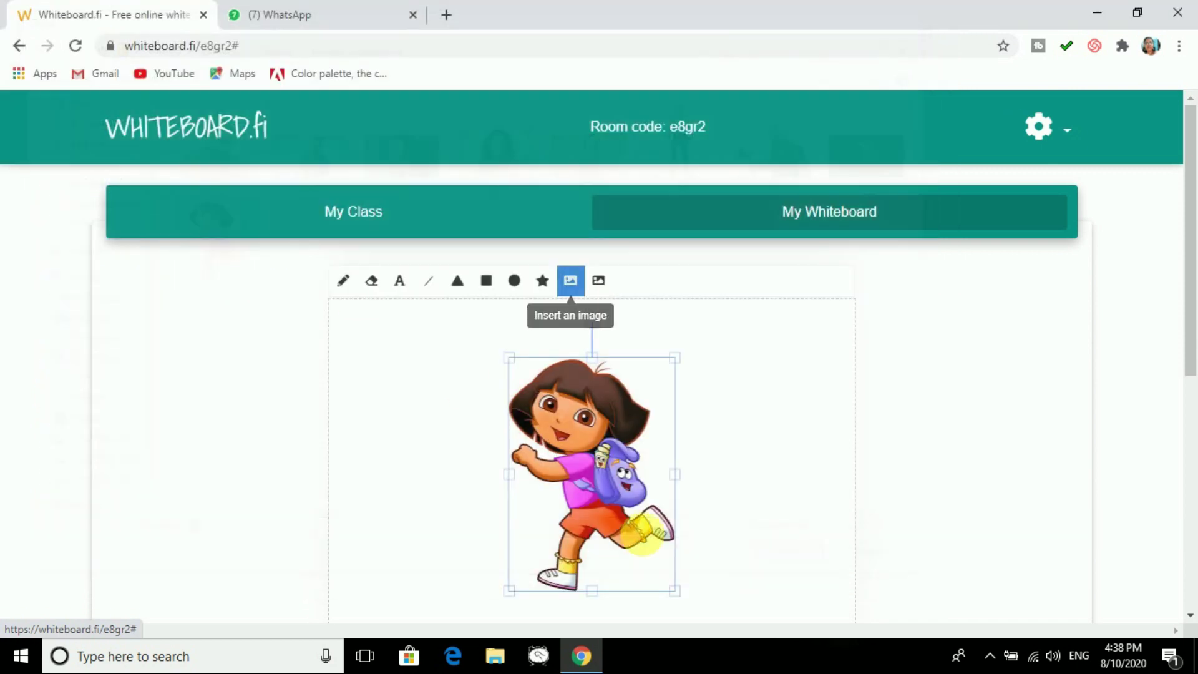
Add the text "Which Cartoon Character is th" below the inserted image on the teacher's whiteboard.
{"action": "scroll", "coordinate": [630, 499], "scroll_direction": "down", "scroll_amount": 3}
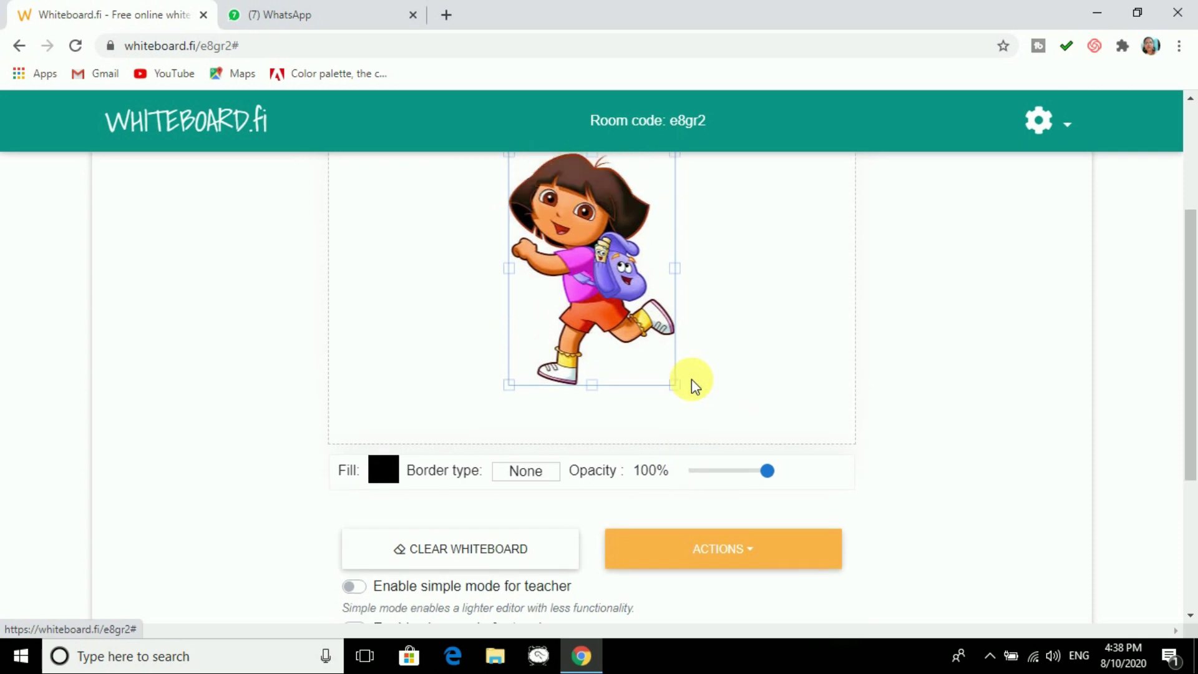
{"action": "scroll", "coordinate": [655, 414], "scroll_direction": "up", "scroll_amount": 3}
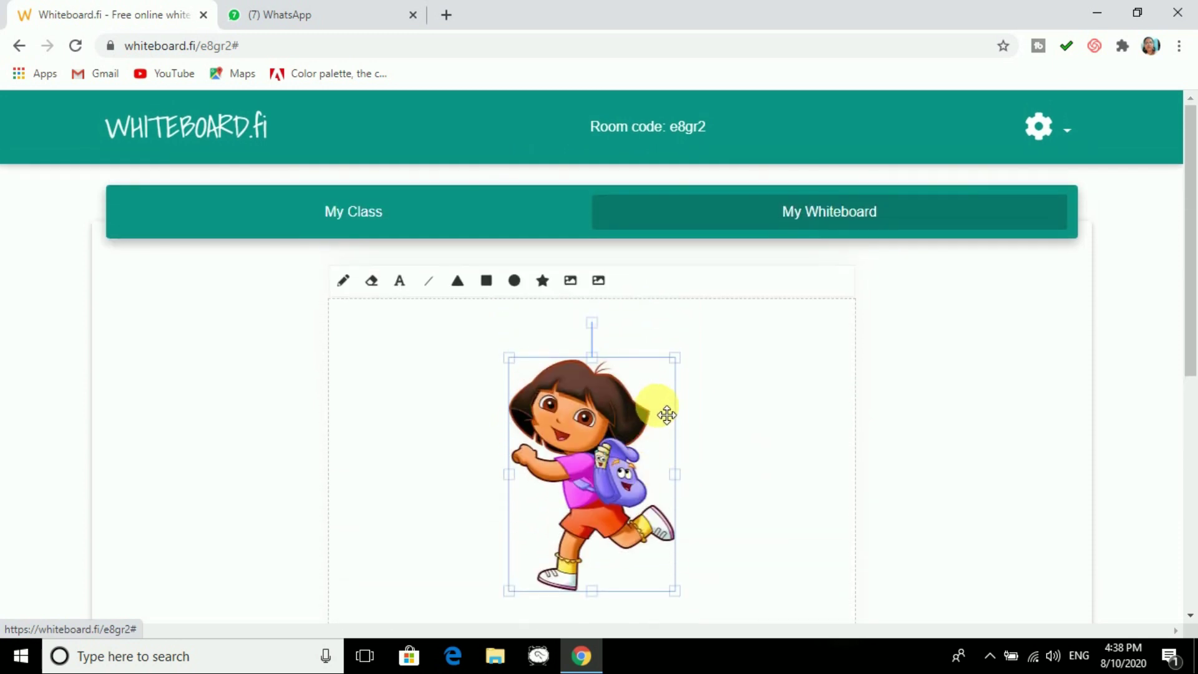
{"action": "scroll", "coordinate": [666, 415], "scroll_direction": "down", "scroll_amount": 3}
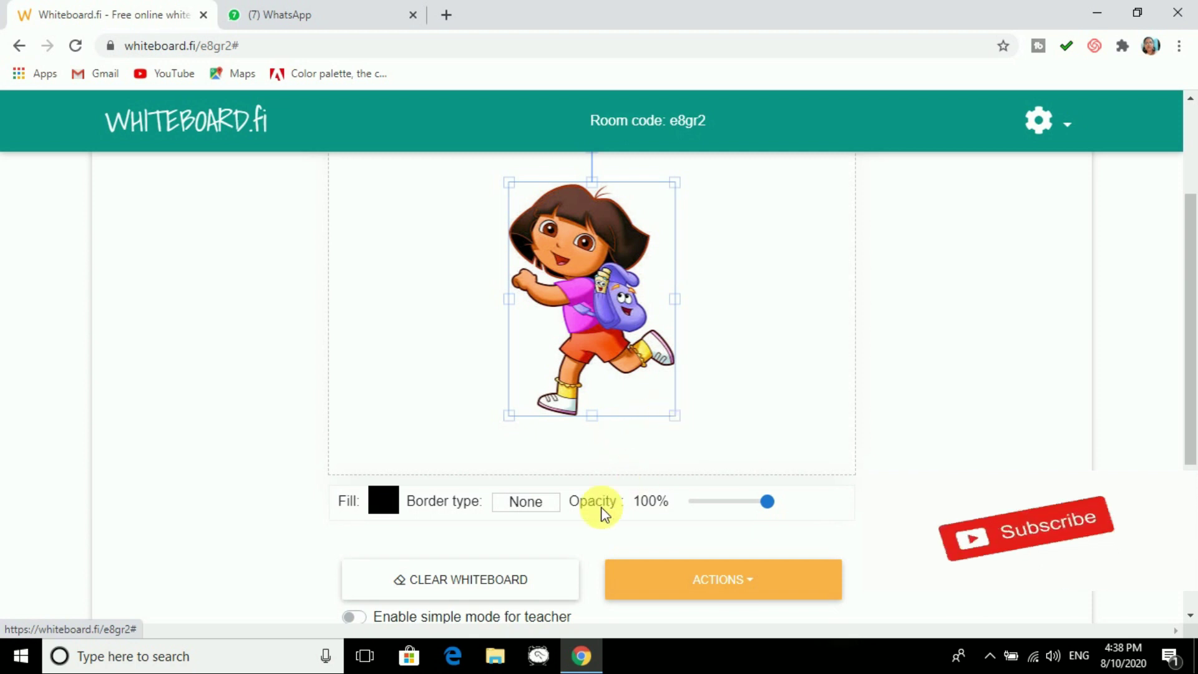
{"action": "scroll", "coordinate": [537, 421], "scroll_direction": "up", "scroll_amount": 3}
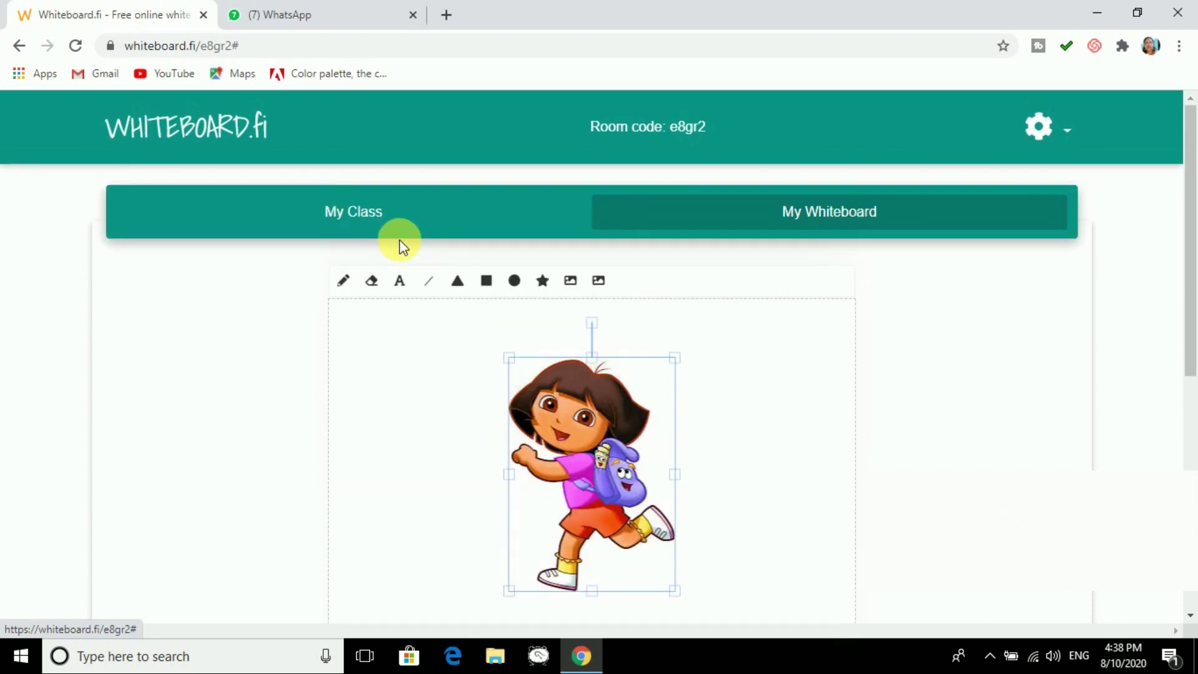
{"action": "left_click", "coordinate": [404, 282]}
{"action": "scroll", "coordinate": [593, 499], "scroll_direction": "down", "scroll_amount": 4}
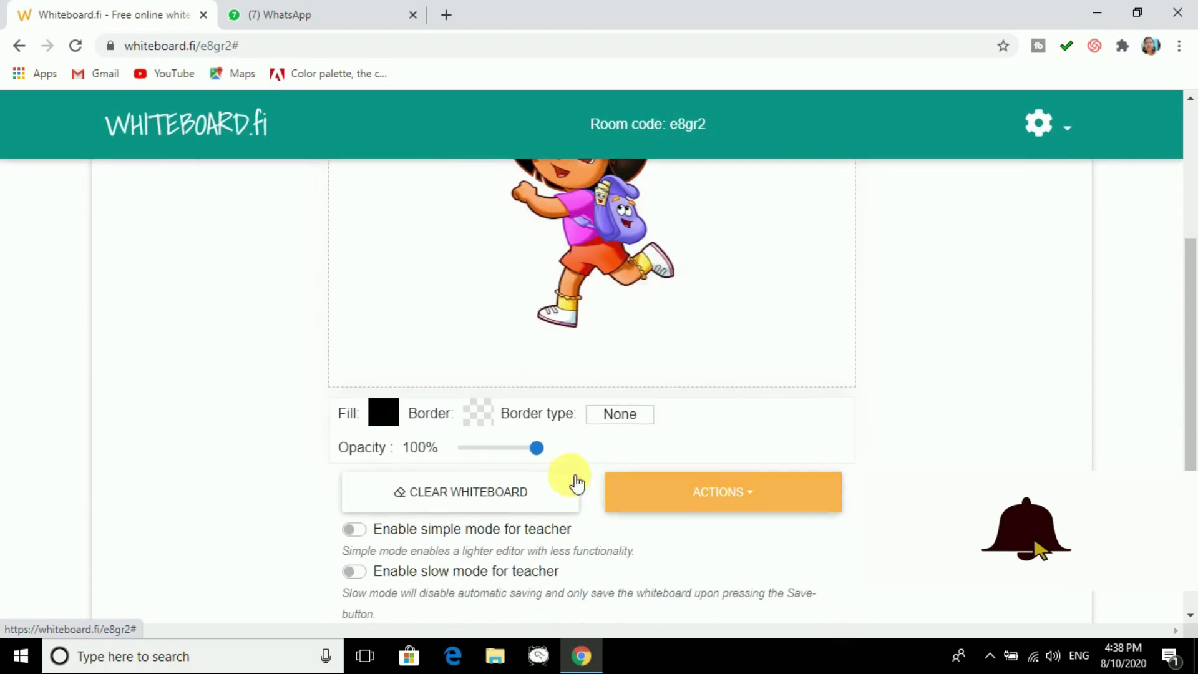
{"action": "left_click", "coordinate": [505, 361]}
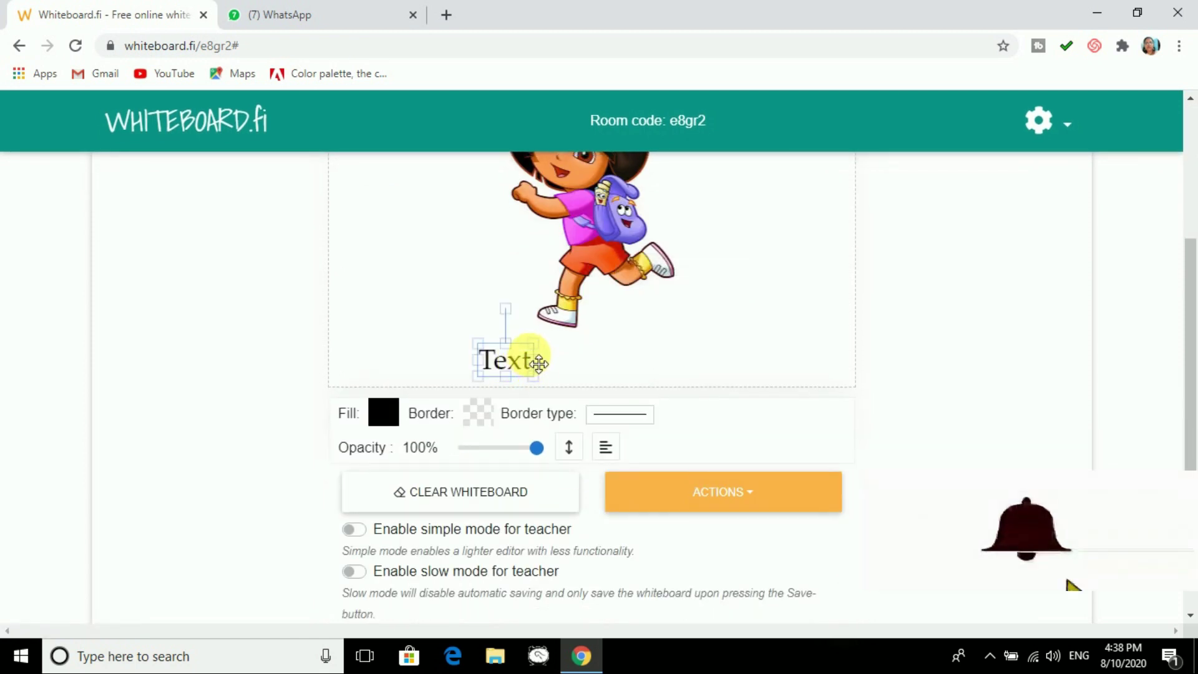
{"action": "left_click", "coordinate": [531, 366]}
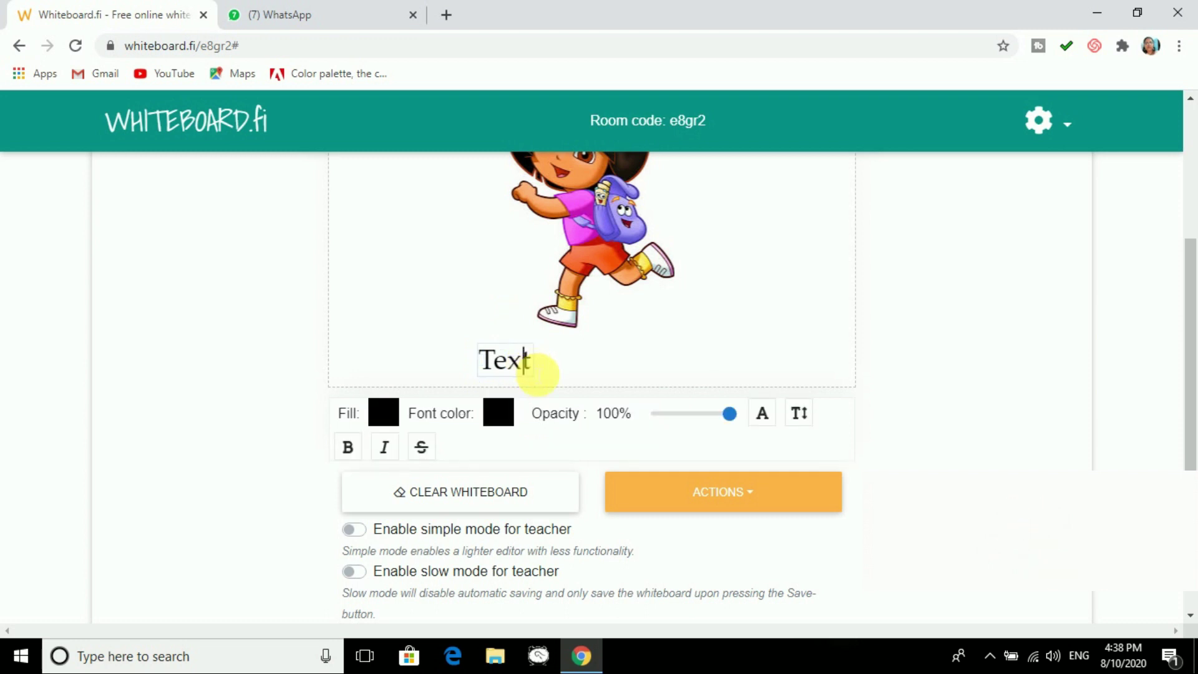
{"action": "key", "text": "ctrl+a"}
{"action": "type", "text": "T"}
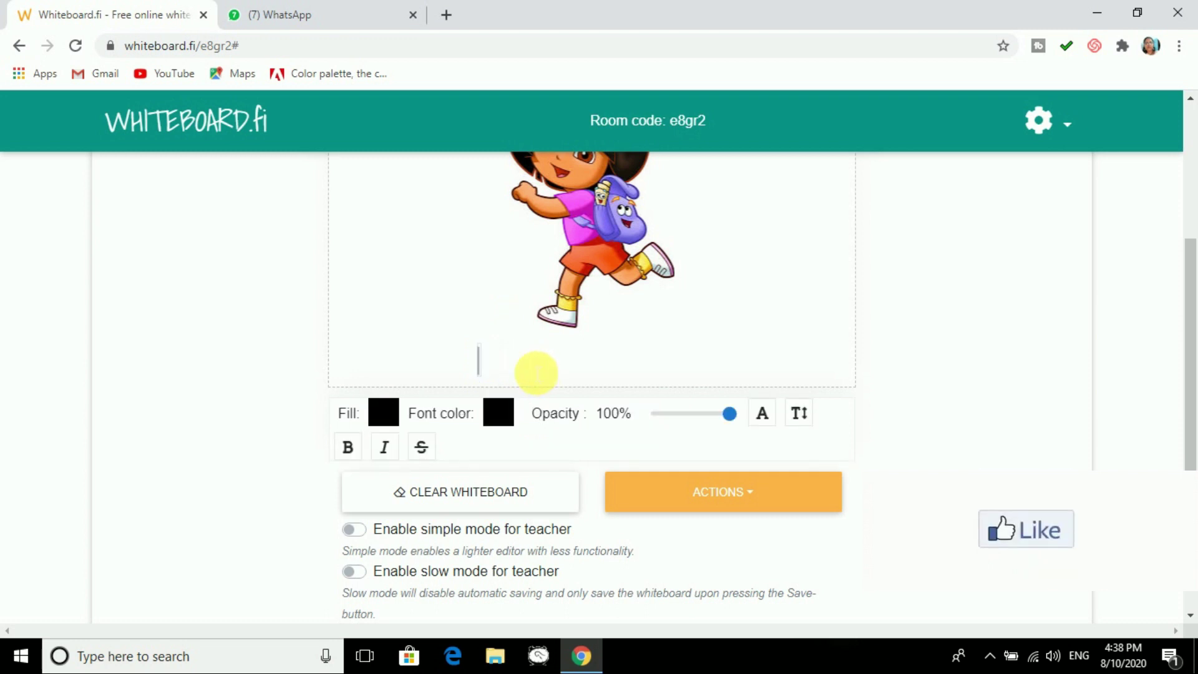
{"action": "type", "text": "hich "}
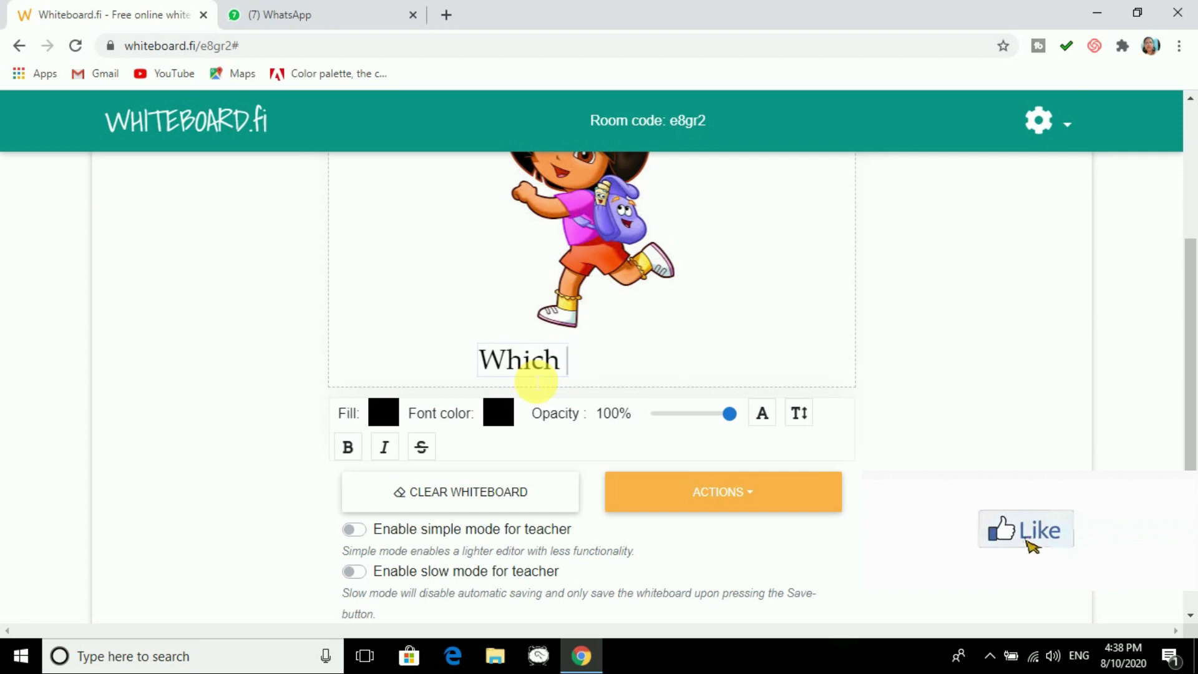
{"action": "type", "text": "Cartoon C"}
{"action": "type", "text": "ah"}
{"action": "key", "text": "BackSpace"}
{"action": "key", "text": "BackSpace"}
{"action": "type", "text": "haracter is th"}
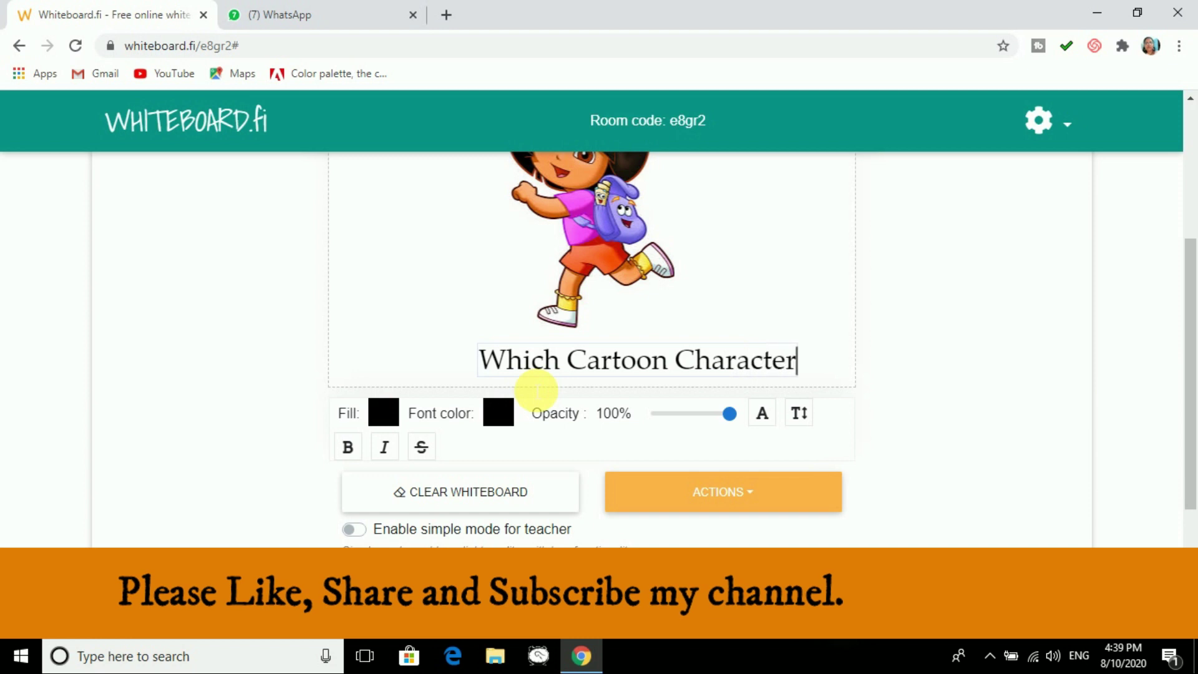
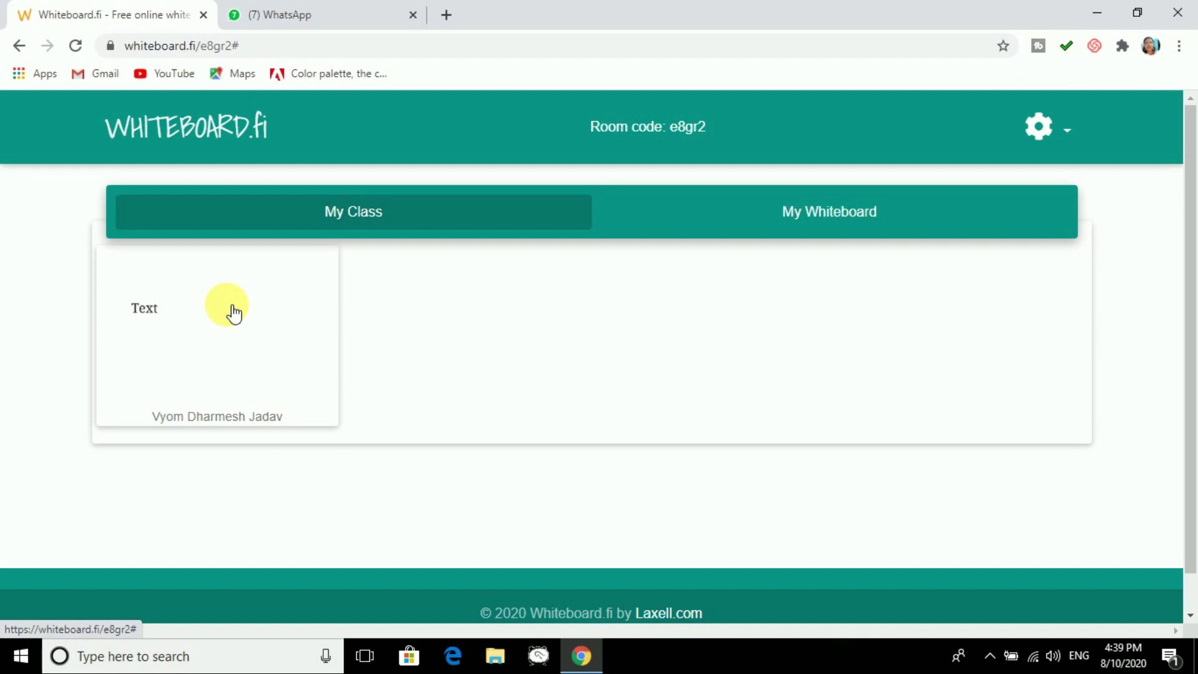
Review the student's answer to the cartoon question in the enlarged view, and erase the student's whiteboard.
{"action": "left_click", "coordinate": [222, 324]}
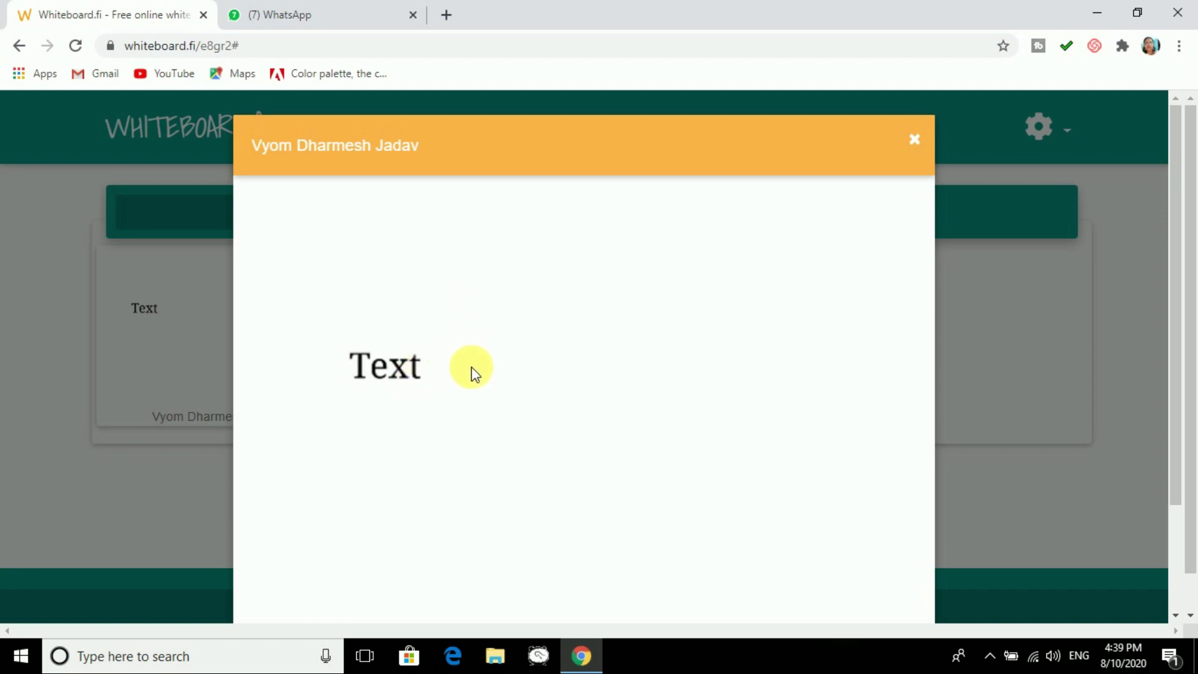
{"action": "scroll", "coordinate": [589, 331], "scroll_direction": "down", "scroll_amount": 2}
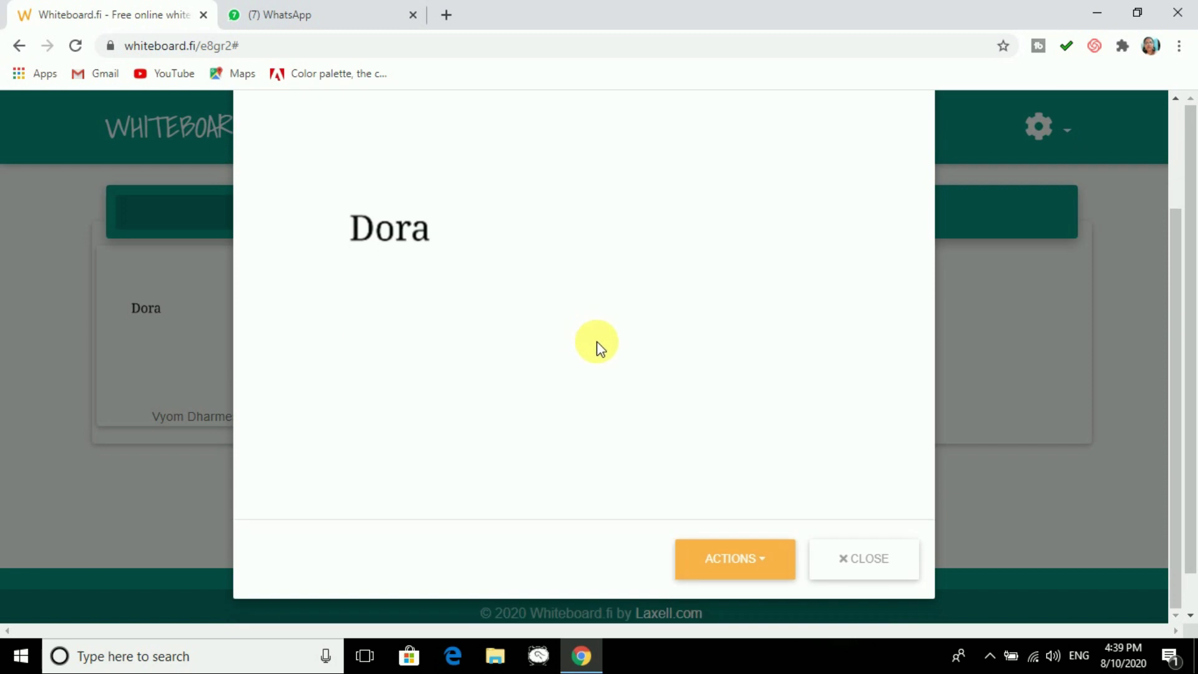
{"action": "left_click", "coordinate": [780, 569]}
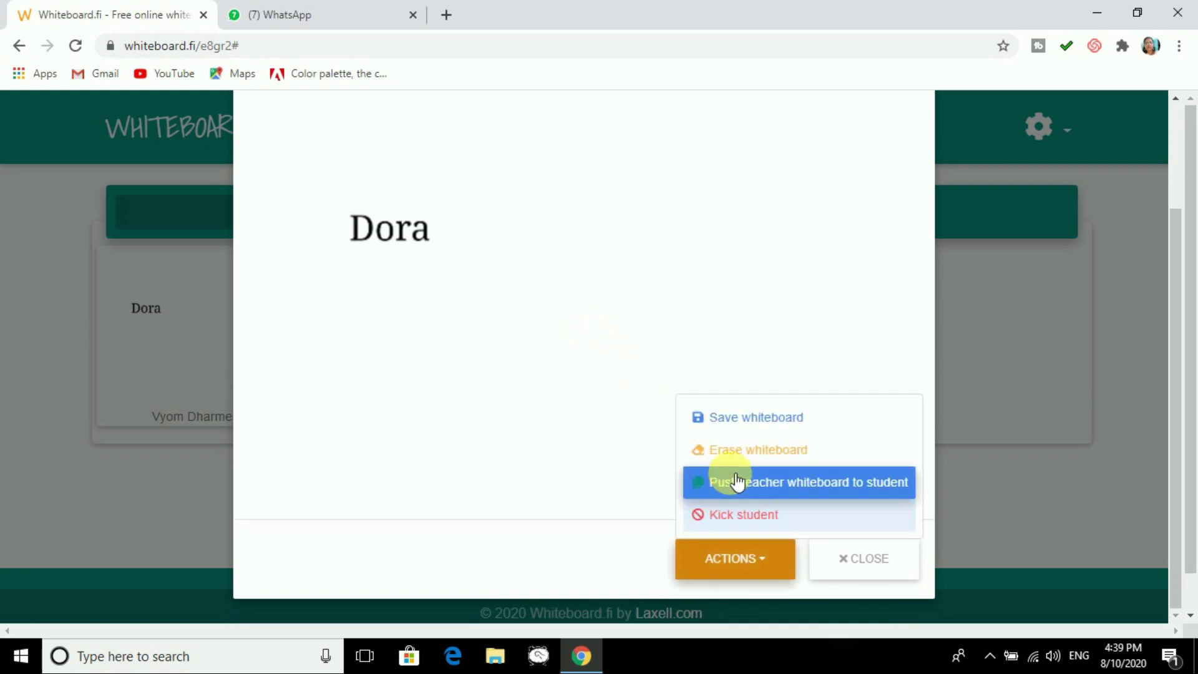
{"action": "left_click", "coordinate": [754, 452]}
{"action": "left_click", "coordinate": [870, 558]}
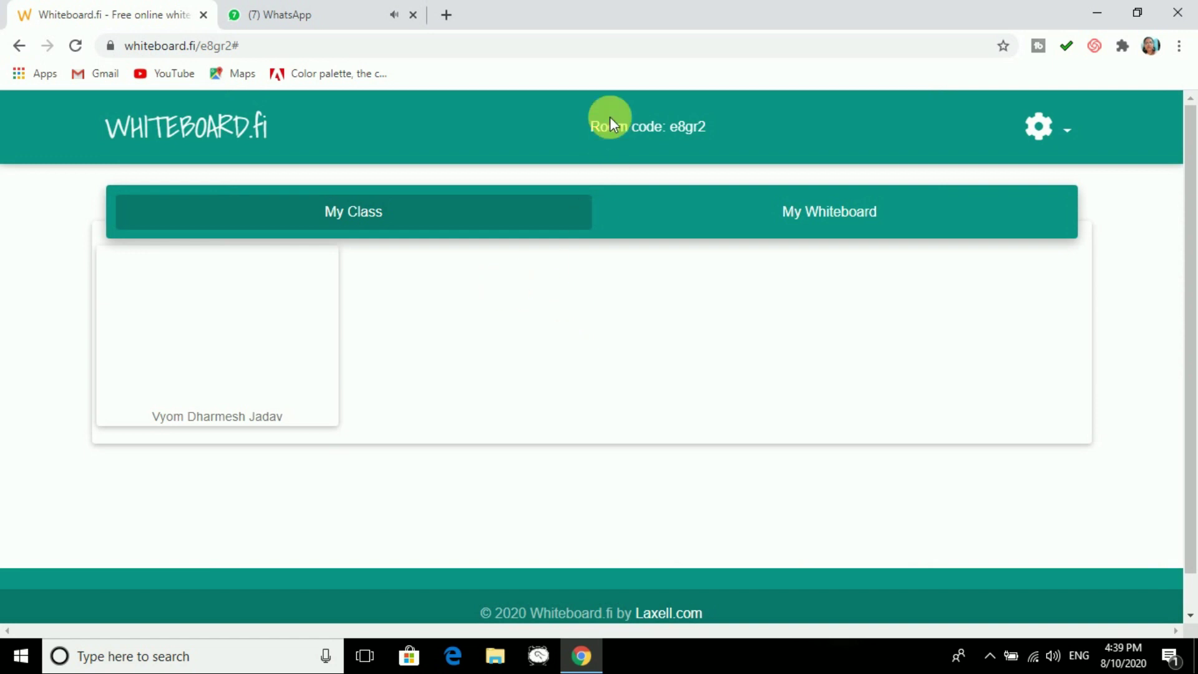
Return to the teacher's whiteboard and clear the cartoon image and its question.
{"action": "left_click", "coordinate": [717, 211]}
{"action": "scroll", "coordinate": [622, 362], "scroll_direction": "down", "scroll_amount": 3}
{"action": "scroll", "coordinate": [623, 362], "scroll_direction": "down", "scroll_amount": 1}
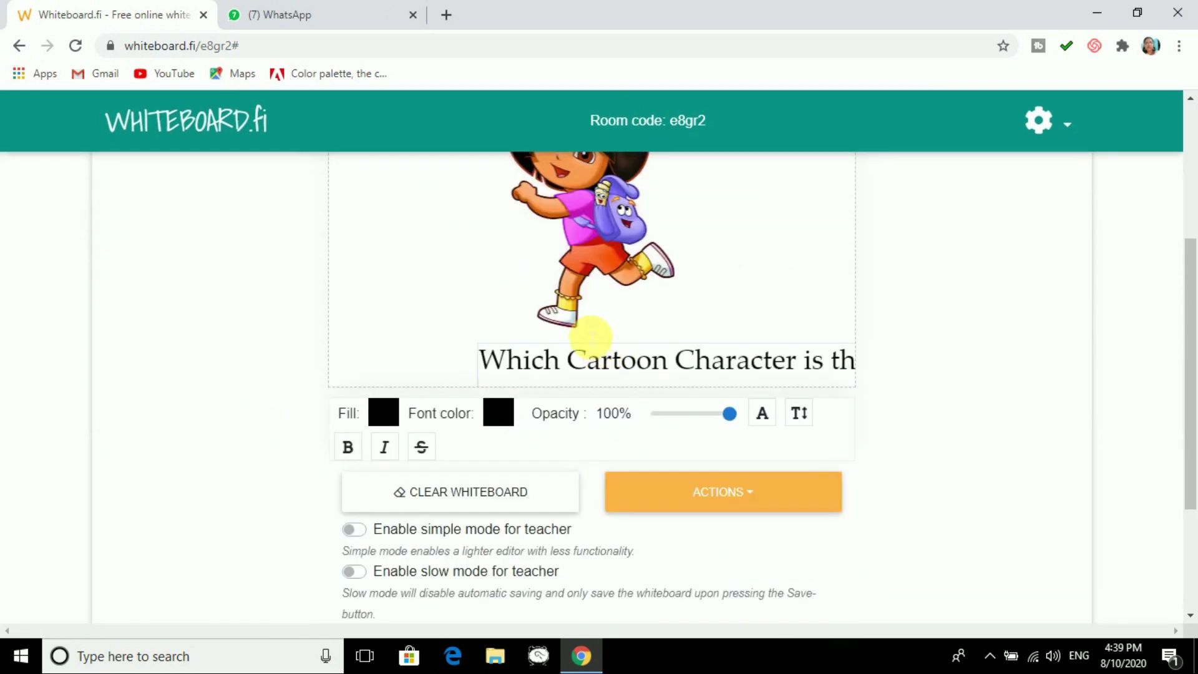
{"action": "left_click", "coordinate": [484, 491]}
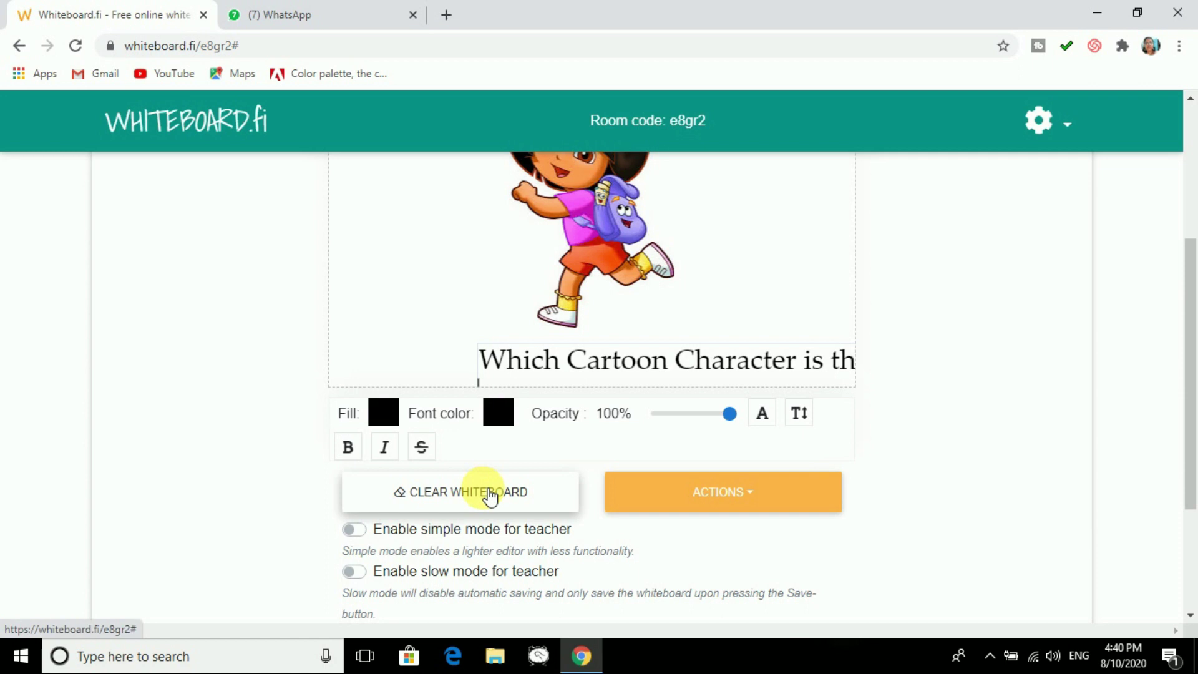
{"action": "scroll", "coordinate": [483, 331], "scroll_direction": "up", "scroll_amount": 5}
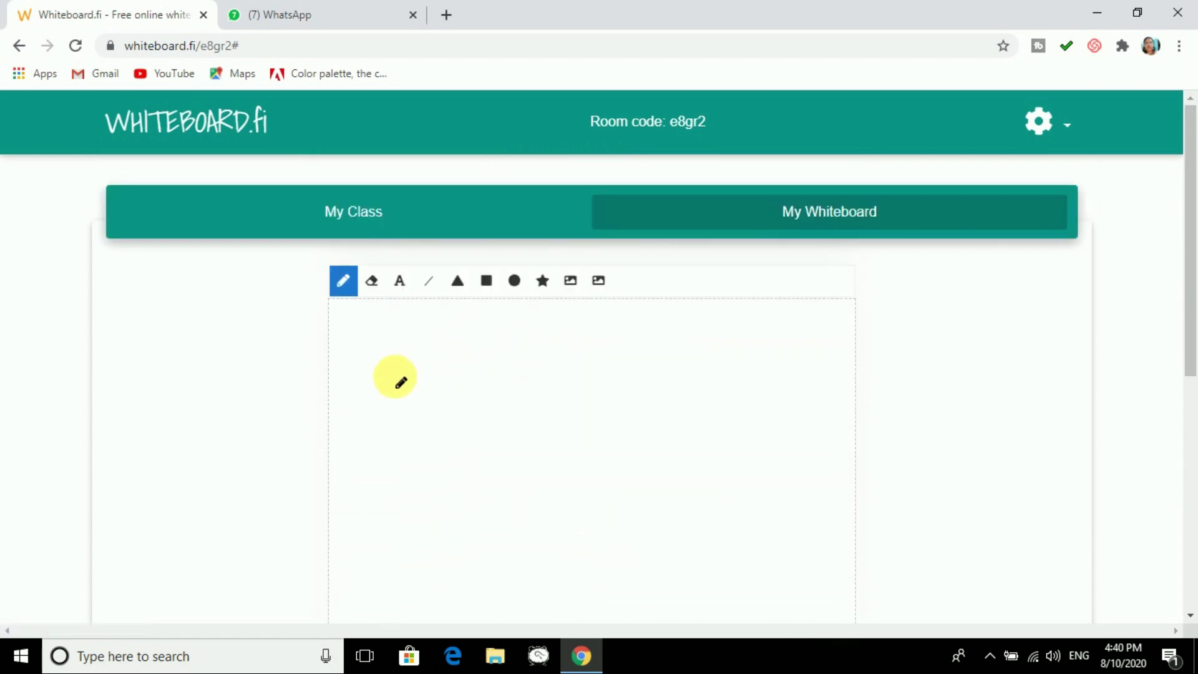
Add the text "What is the plural of knife?" near the upper edge of the teacher's whiteboard.
{"action": "left_click", "coordinate": [399, 280]}
{"action": "left_click", "coordinate": [382, 359]}
{"action": "left_click", "coordinate": [387, 366]}
{"action": "left_click", "coordinate": [402, 372]}
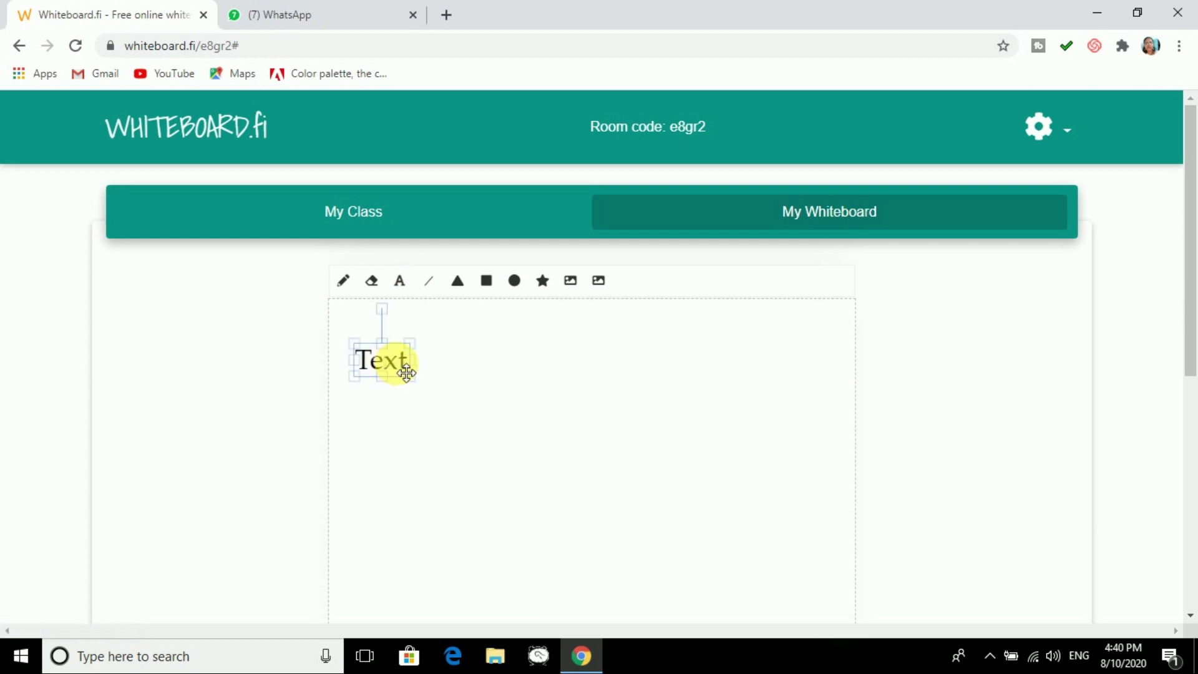
{"action": "double_click", "coordinate": [408, 369]}
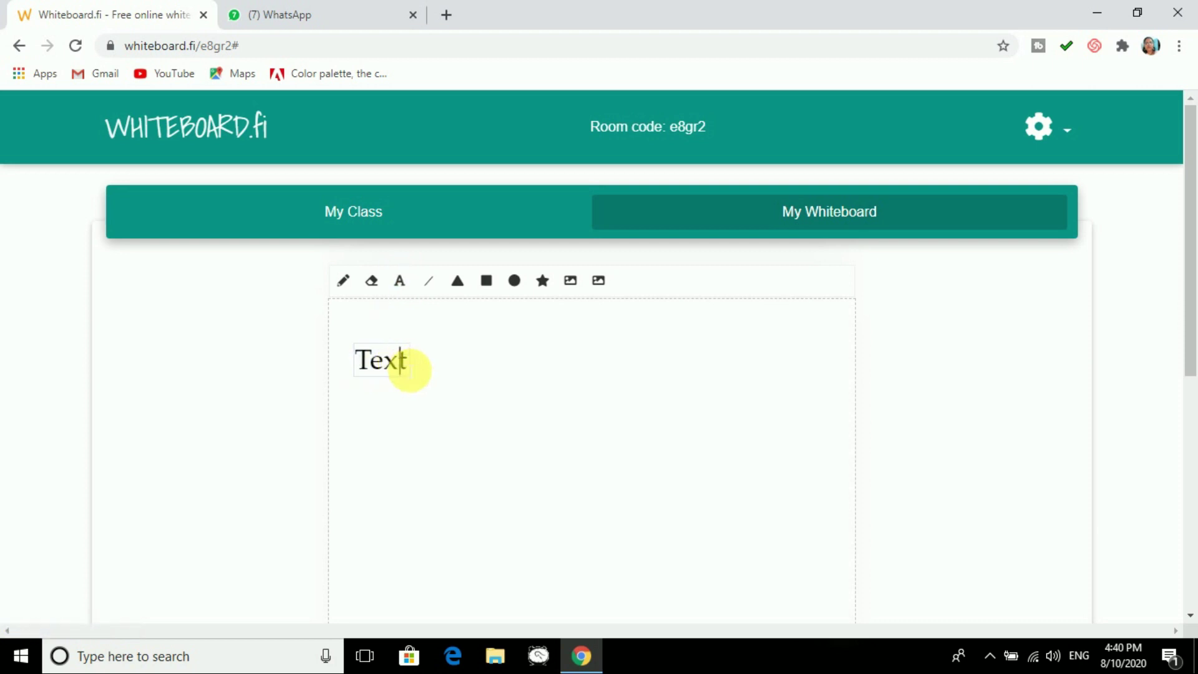
{"action": "key", "text": "BackSpace"}
{"action": "key", "text": "BackSpace"}
{"action": "key", "text": "BackSpace"}
{"action": "key", "text": "Delete"}
{"action": "type", "text": "What is the "}
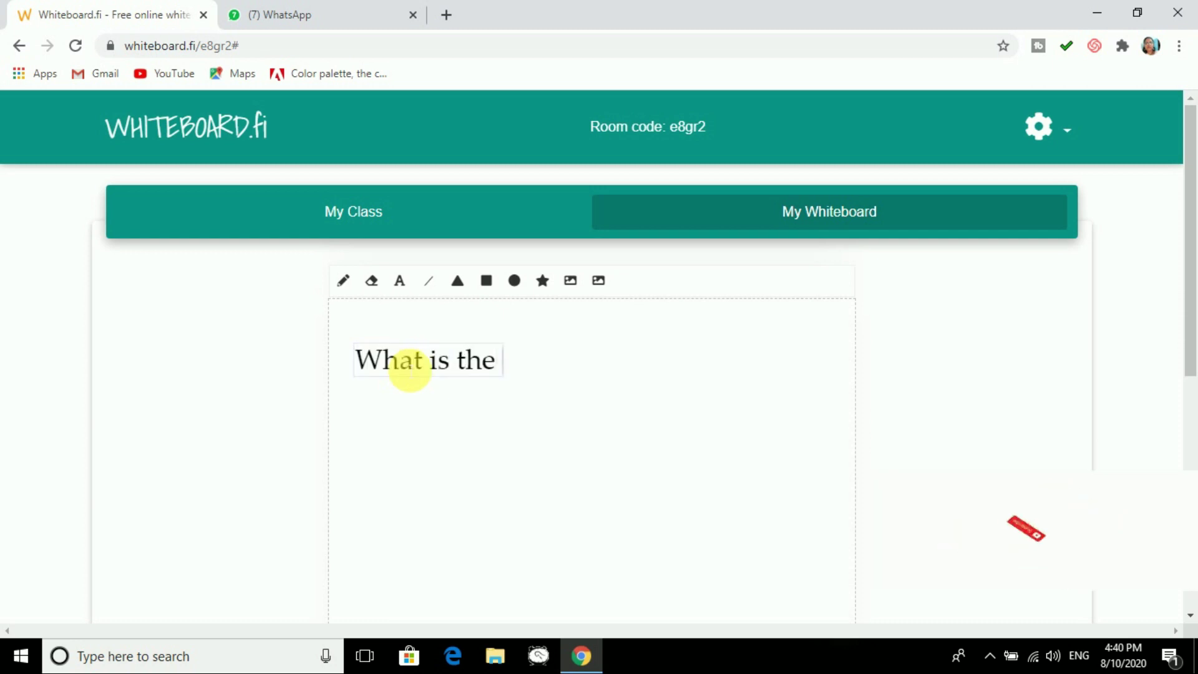
{"action": "type", "text": "plural of "}
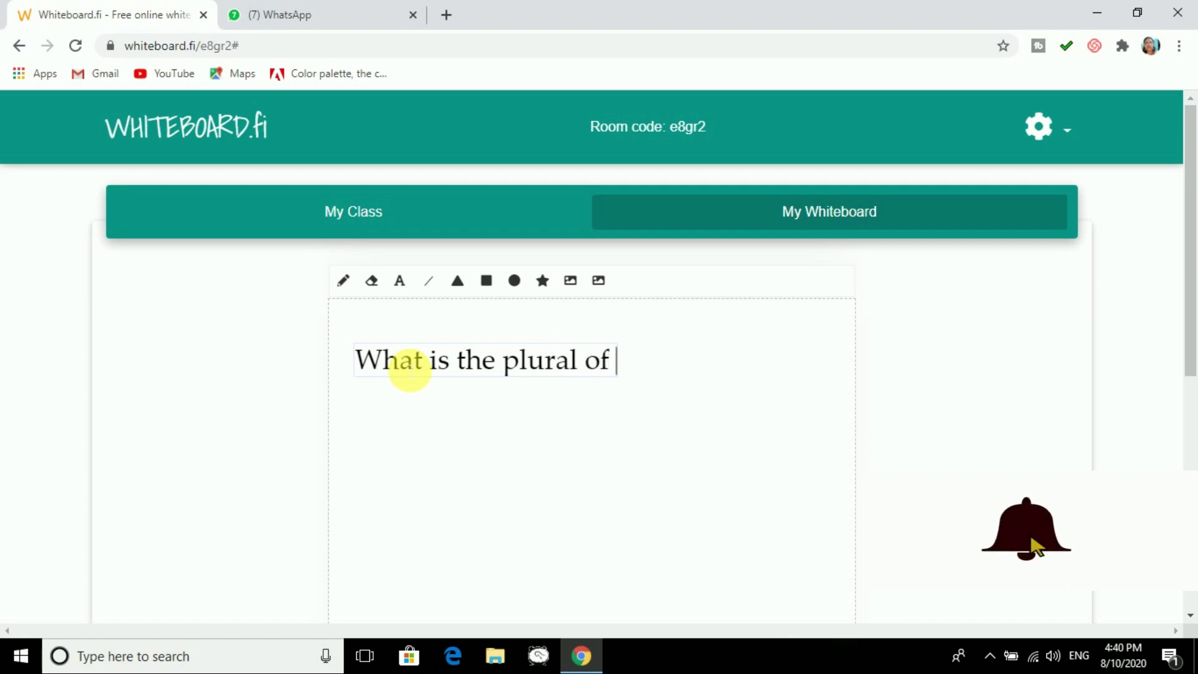
{"action": "type", "text": "kni"}
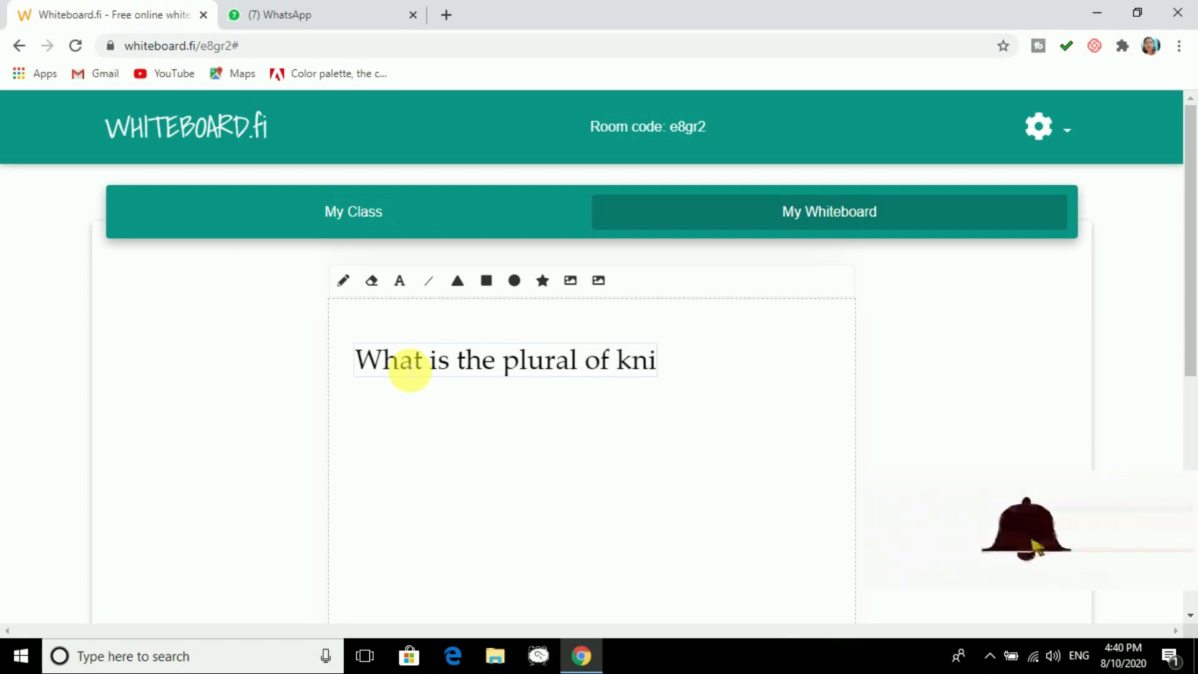
{"action": "type", "text": "fe?"}
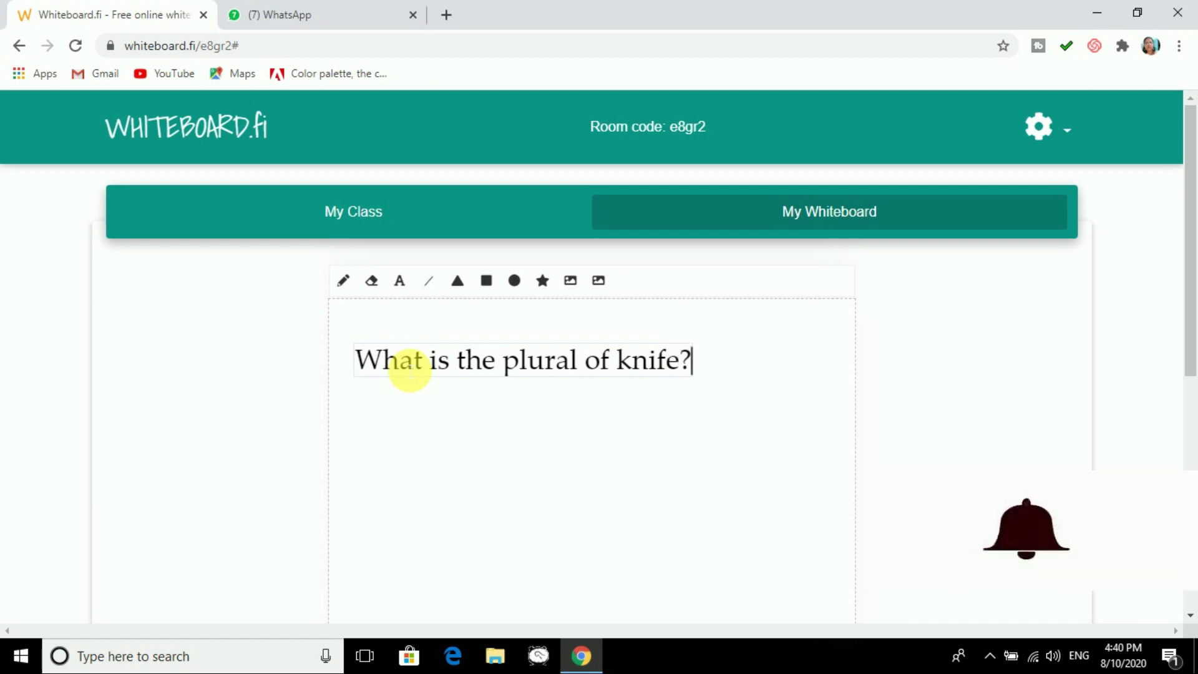
Review the student's answer to the plural question from the class overview, and erase the student's whiteboard.
{"action": "scroll", "coordinate": [476, 370], "scroll_direction": "down", "scroll_amount": 5}
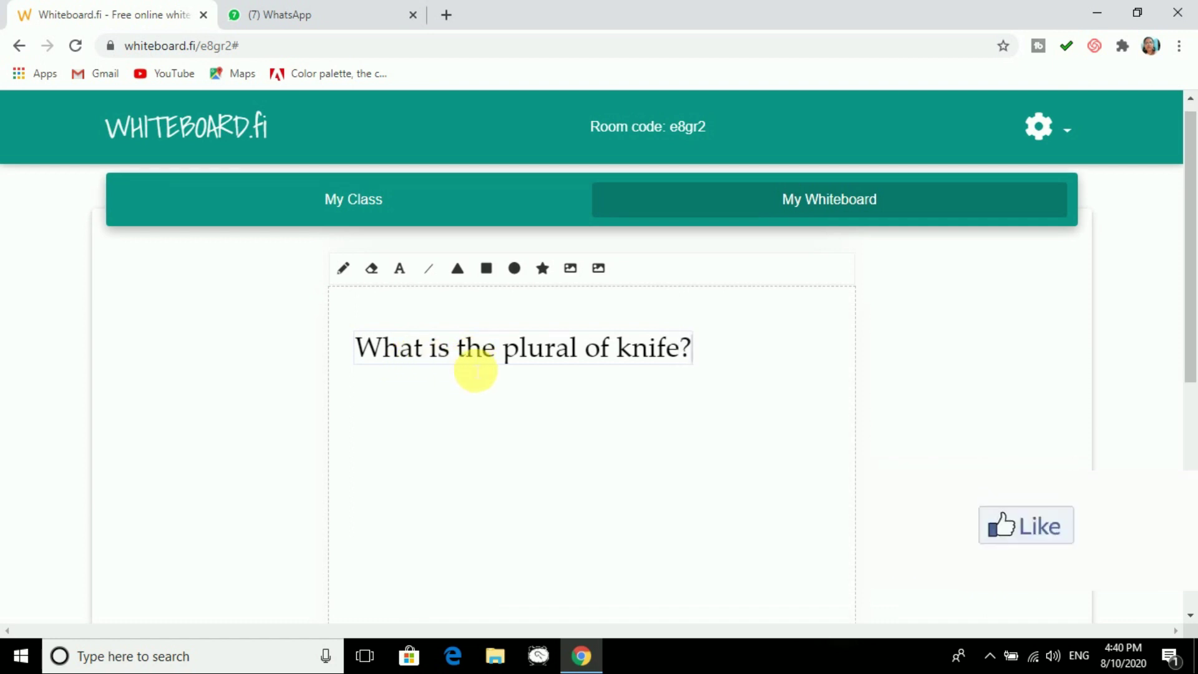
{"action": "scroll", "coordinate": [562, 337], "scroll_direction": "up", "scroll_amount": 5}
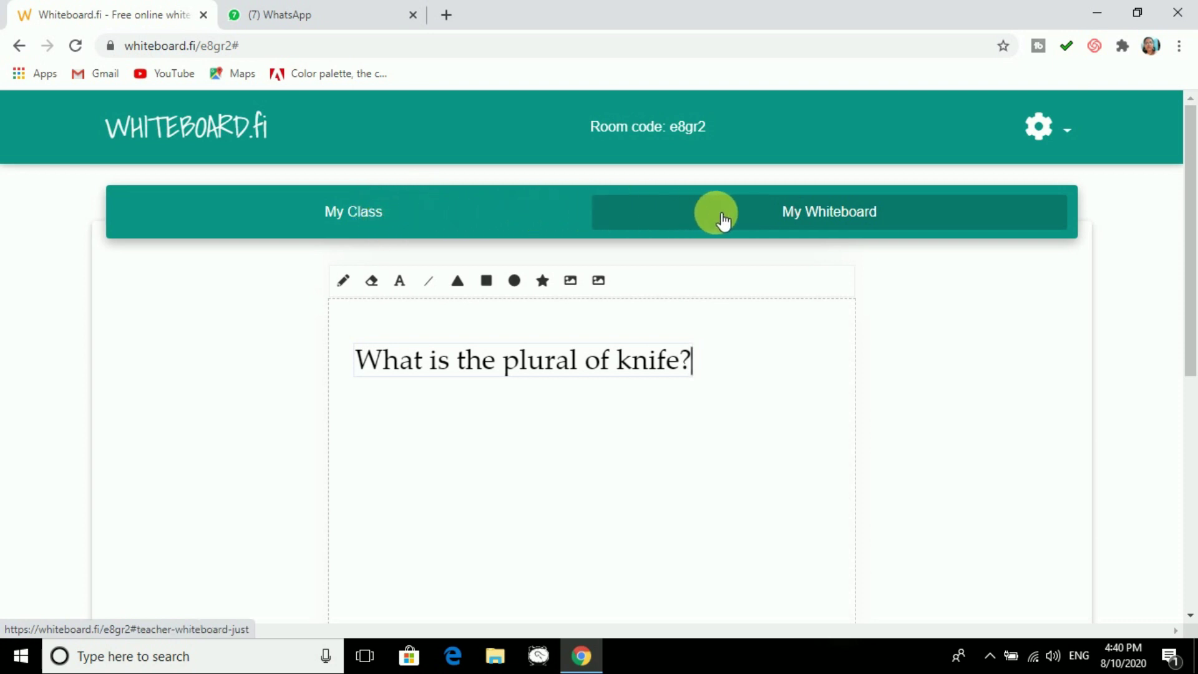
{"action": "left_click", "coordinate": [450, 219]}
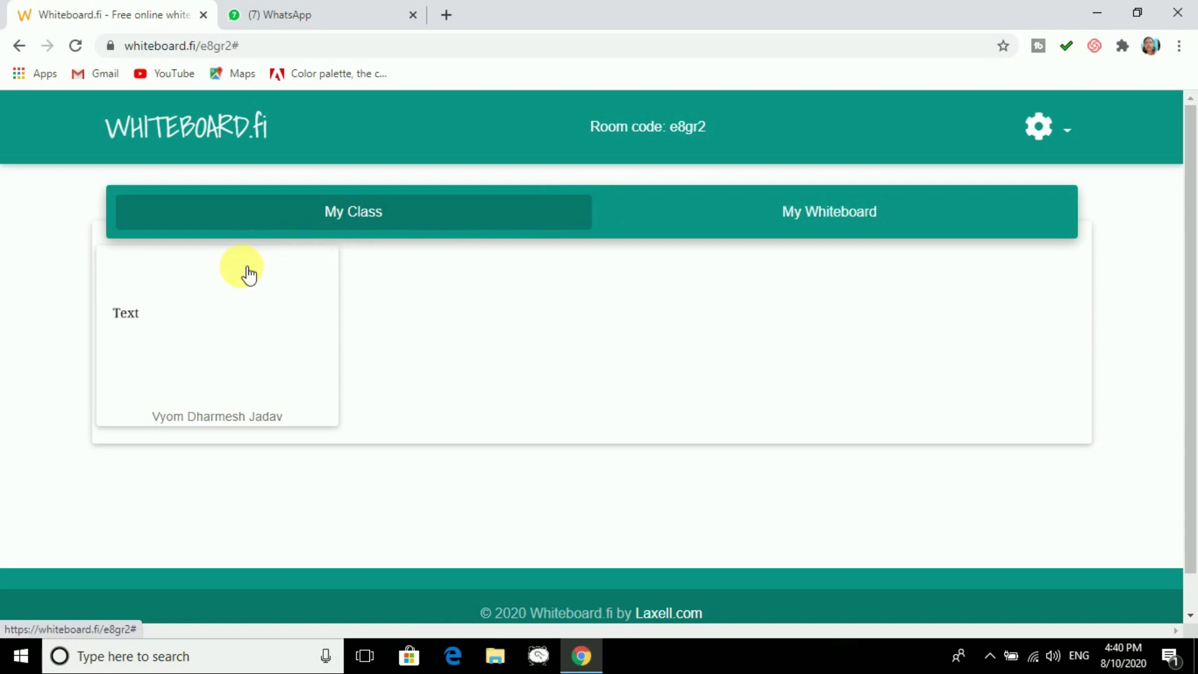
{"action": "left_click", "coordinate": [244, 322]}
{"action": "scroll", "coordinate": [685, 264], "scroll_direction": "down", "scroll_amount": 2}
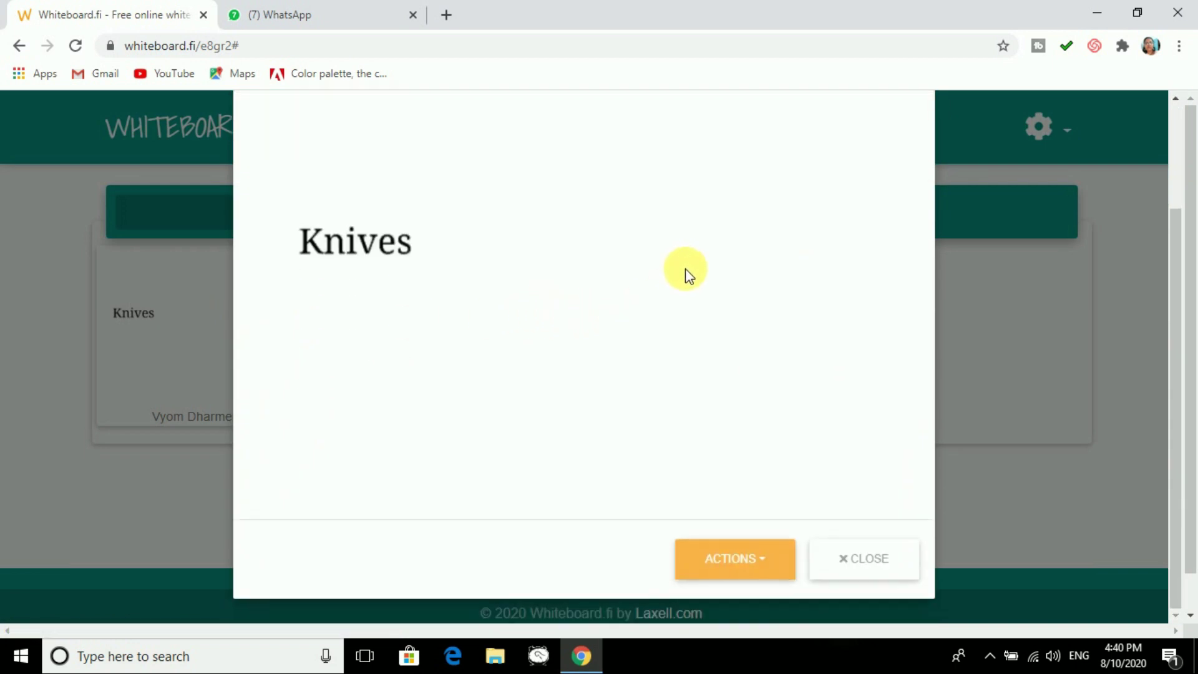
{"action": "left_click", "coordinate": [781, 567]}
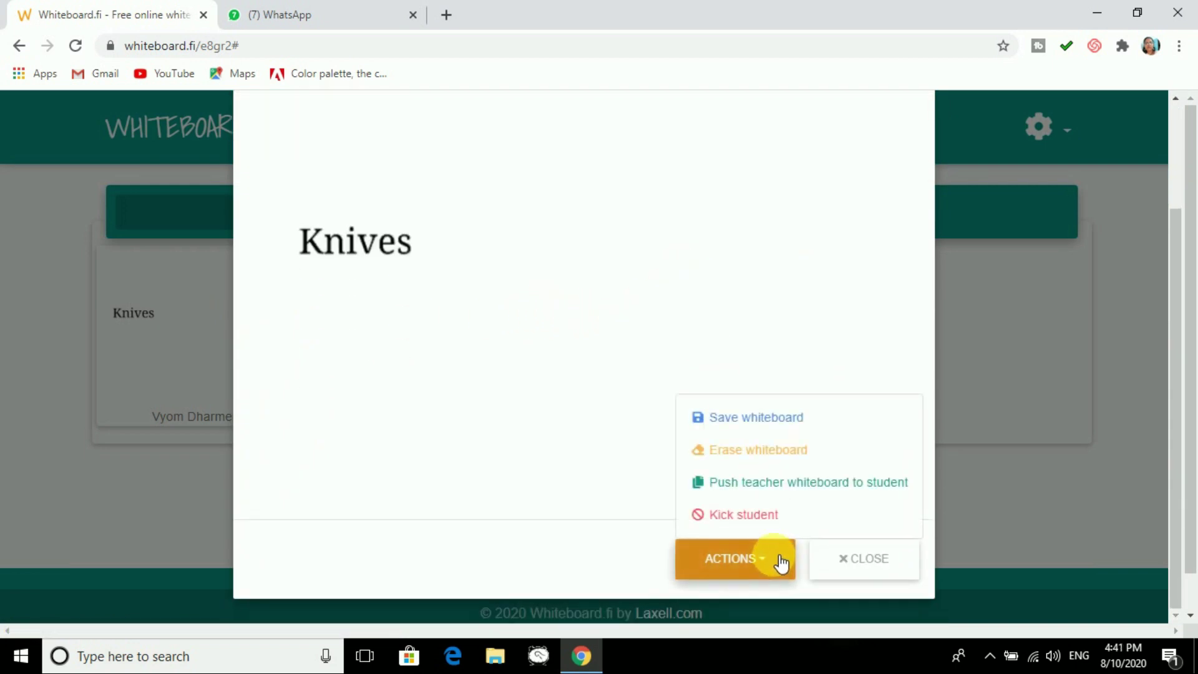
{"action": "left_click", "coordinate": [781, 458]}
{"action": "left_click", "coordinate": [881, 567]}
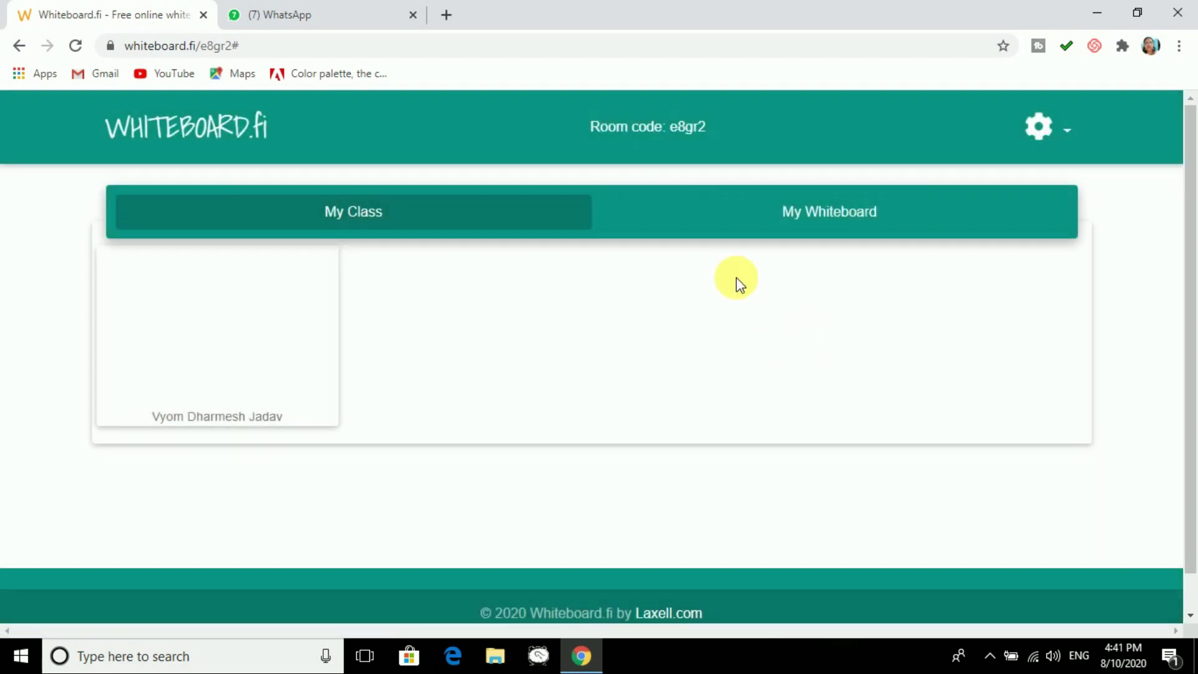
Examine the room options for clearing and saving all whiteboards, and return to the plural question on the teacher's whiteboard.
{"action": "left_click", "coordinate": [1057, 132]}
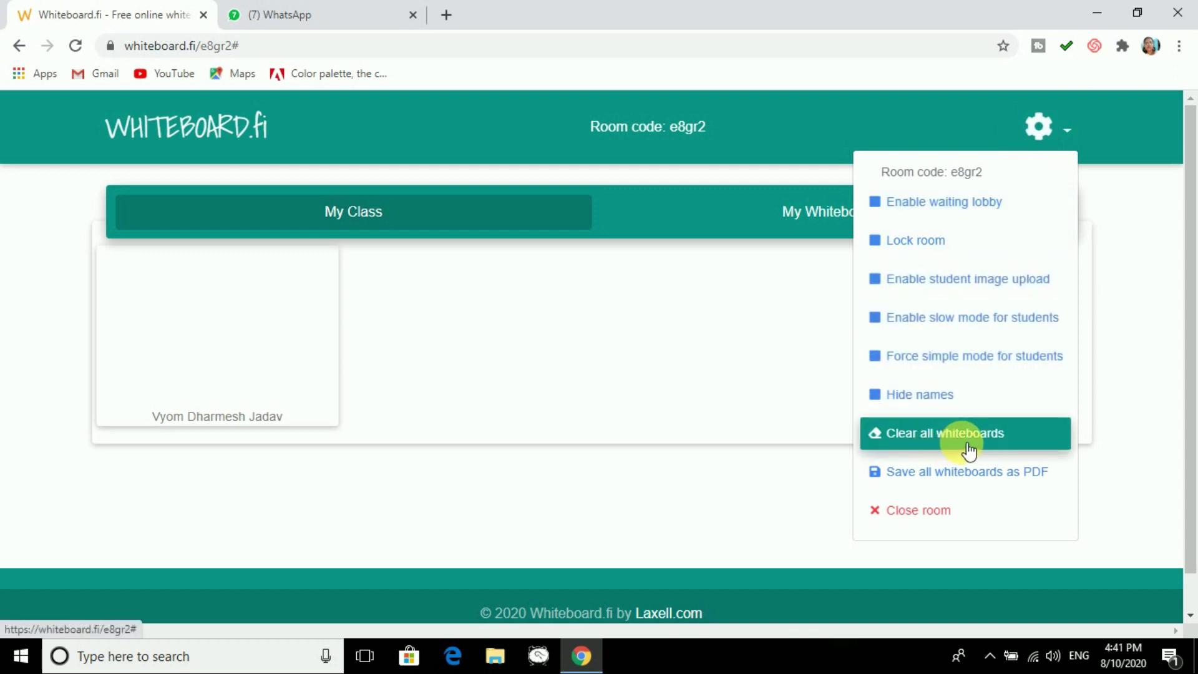
{"action": "left_click", "coordinate": [769, 217]}
{"action": "scroll", "coordinate": [615, 324], "scroll_direction": "down", "scroll_amount": 7}
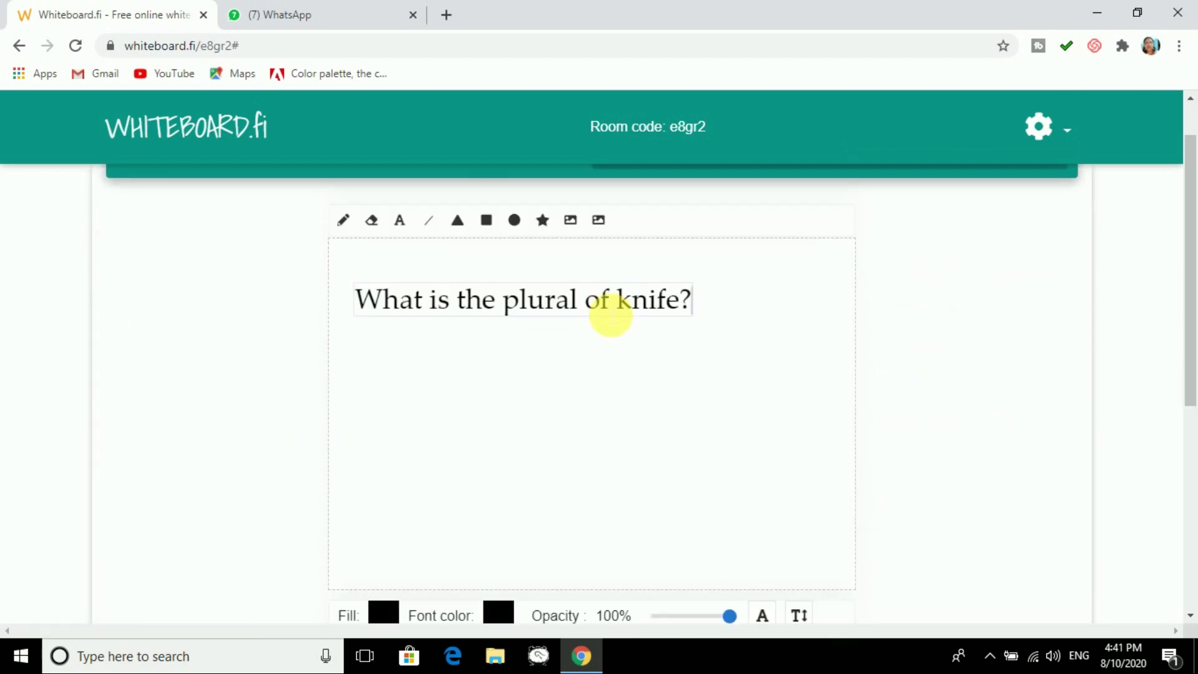
Choose a different font and a font size of 72 for text on the teacher's whiteboard.
{"action": "scroll", "coordinate": [695, 347], "scroll_direction": "up", "scroll_amount": 7}
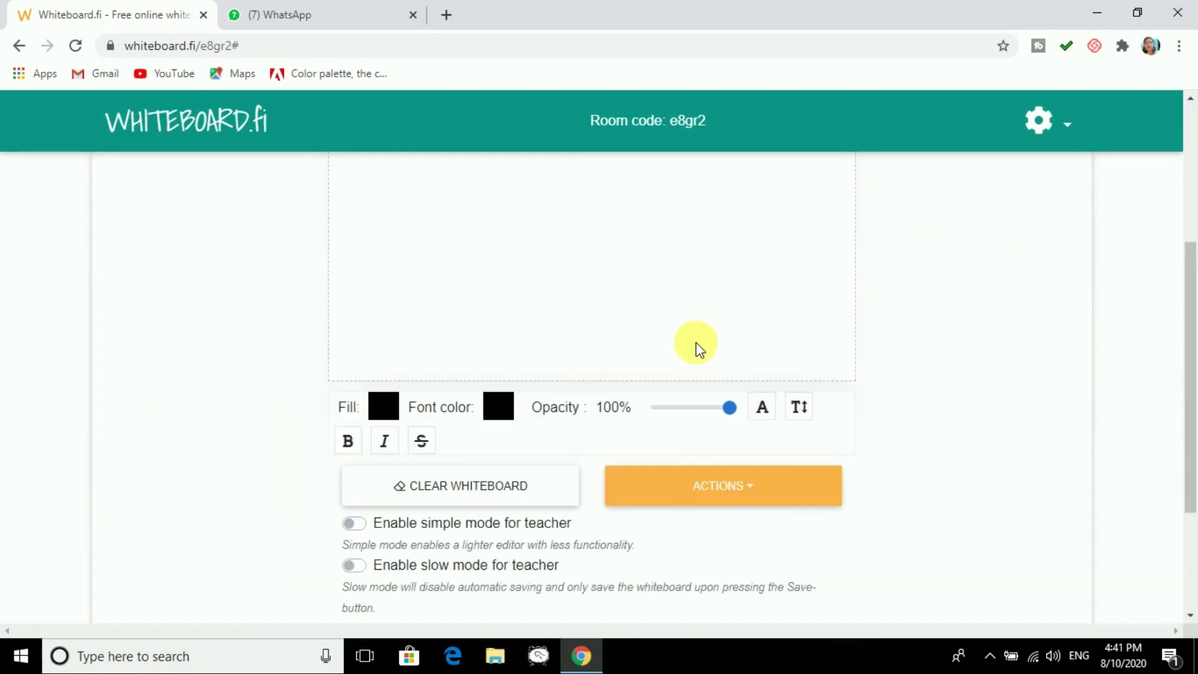
{"action": "scroll", "coordinate": [502, 390], "scroll_direction": "down", "scroll_amount": 4}
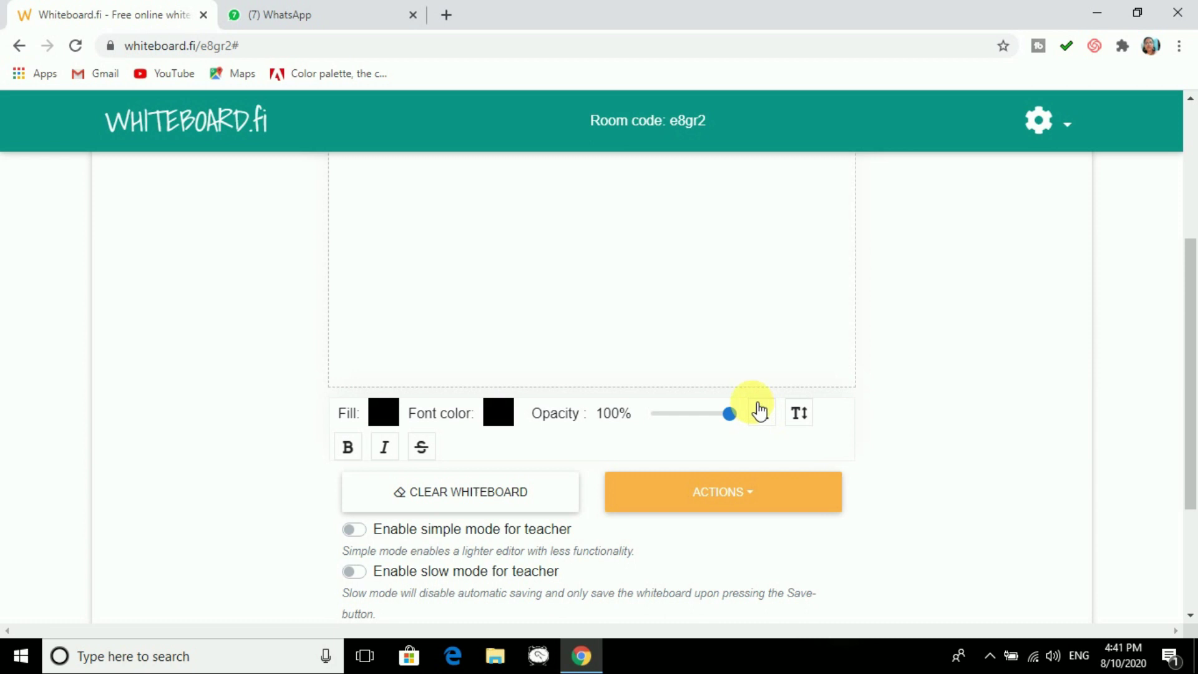
{"action": "left_click", "coordinate": [770, 419]}
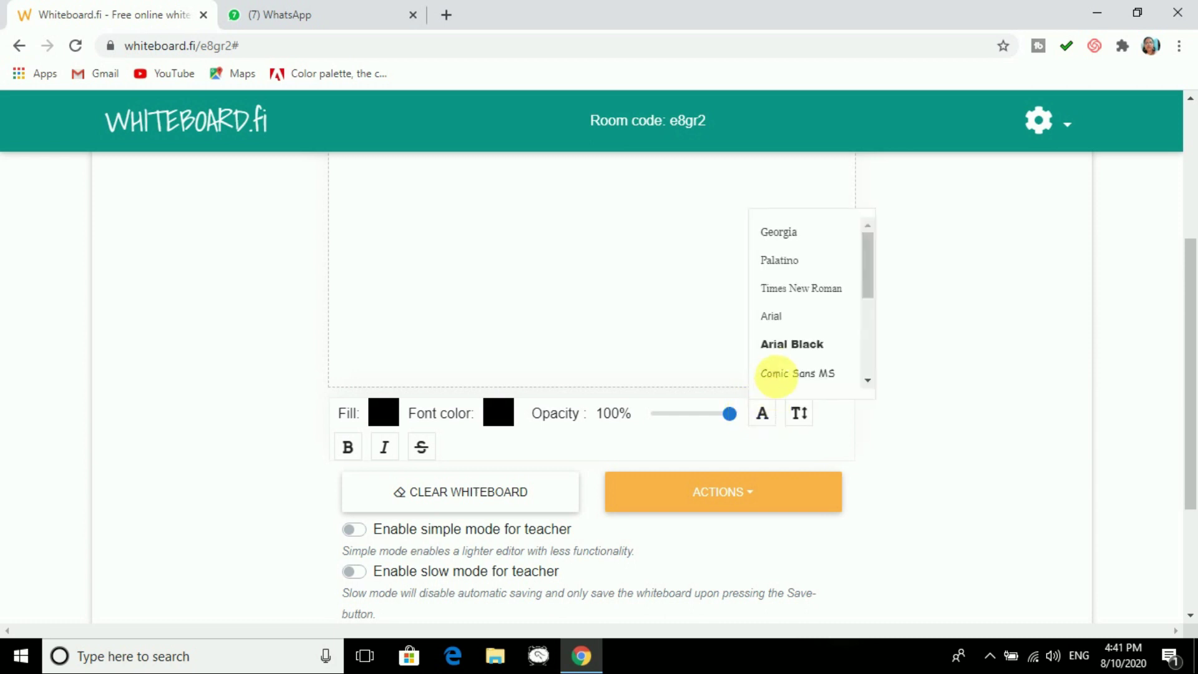
{"action": "scroll", "coordinate": [804, 340], "scroll_direction": "down", "scroll_amount": 3}
{"action": "left_click", "coordinate": [803, 343]}
{"action": "left_click", "coordinate": [801, 417]}
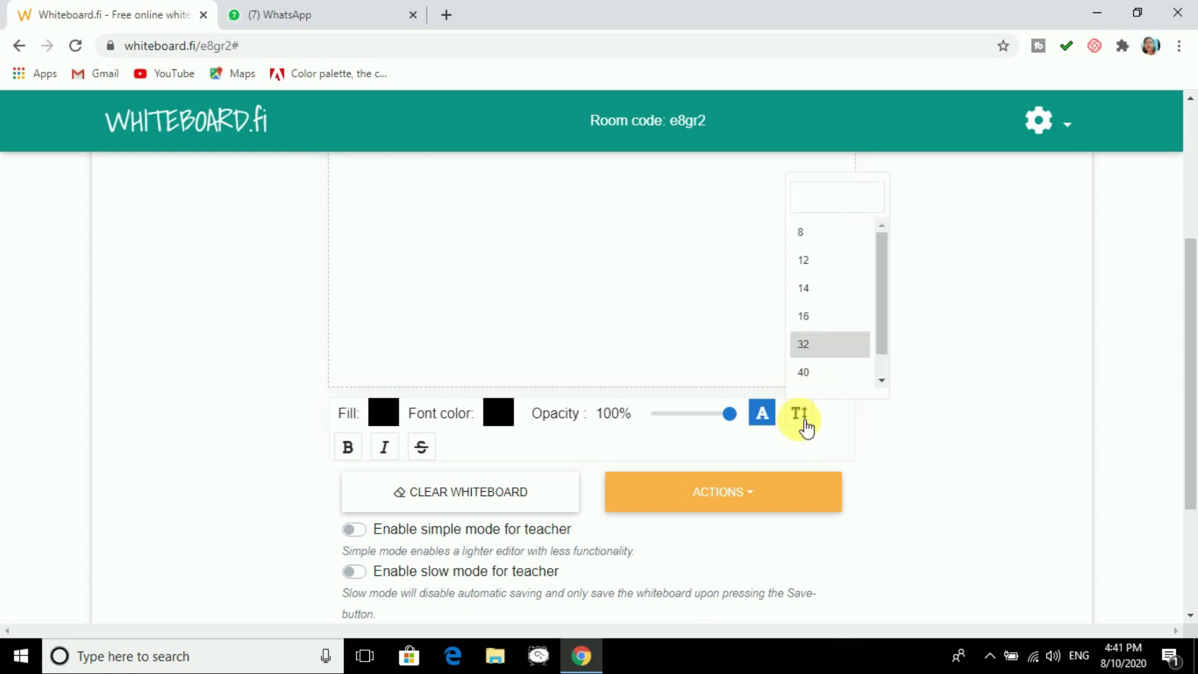
{"action": "scroll", "coordinate": [824, 379], "scroll_direction": "down", "scroll_amount": 1}
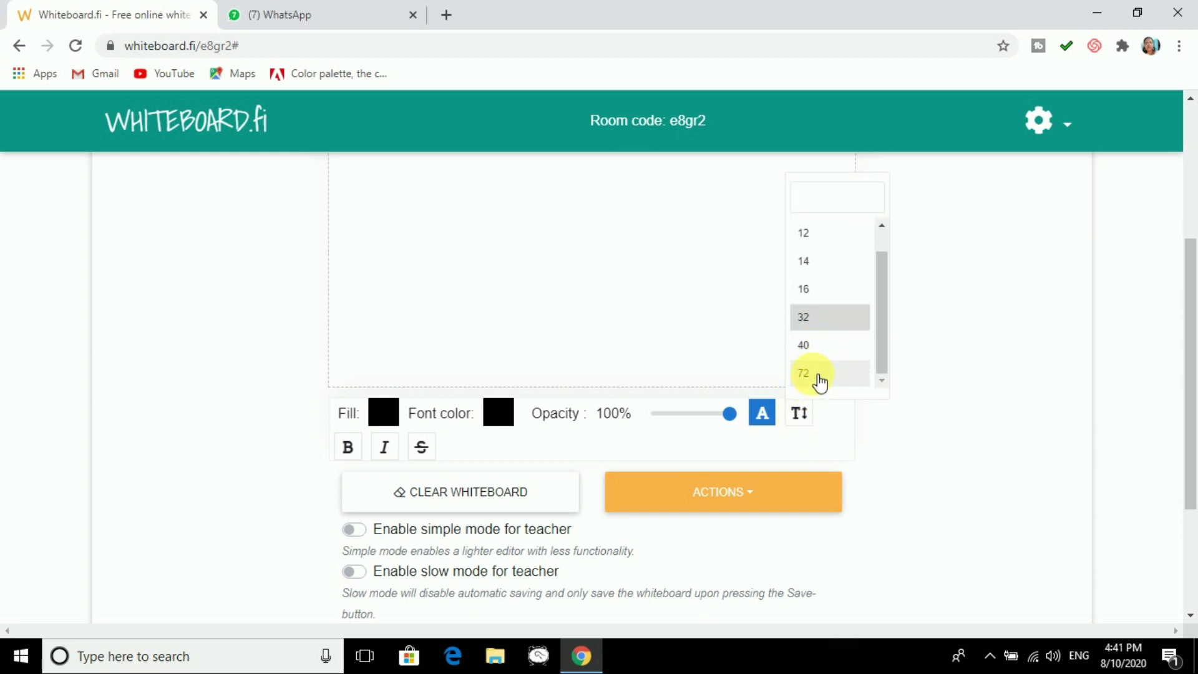
{"action": "left_click", "coordinate": [819, 377]}
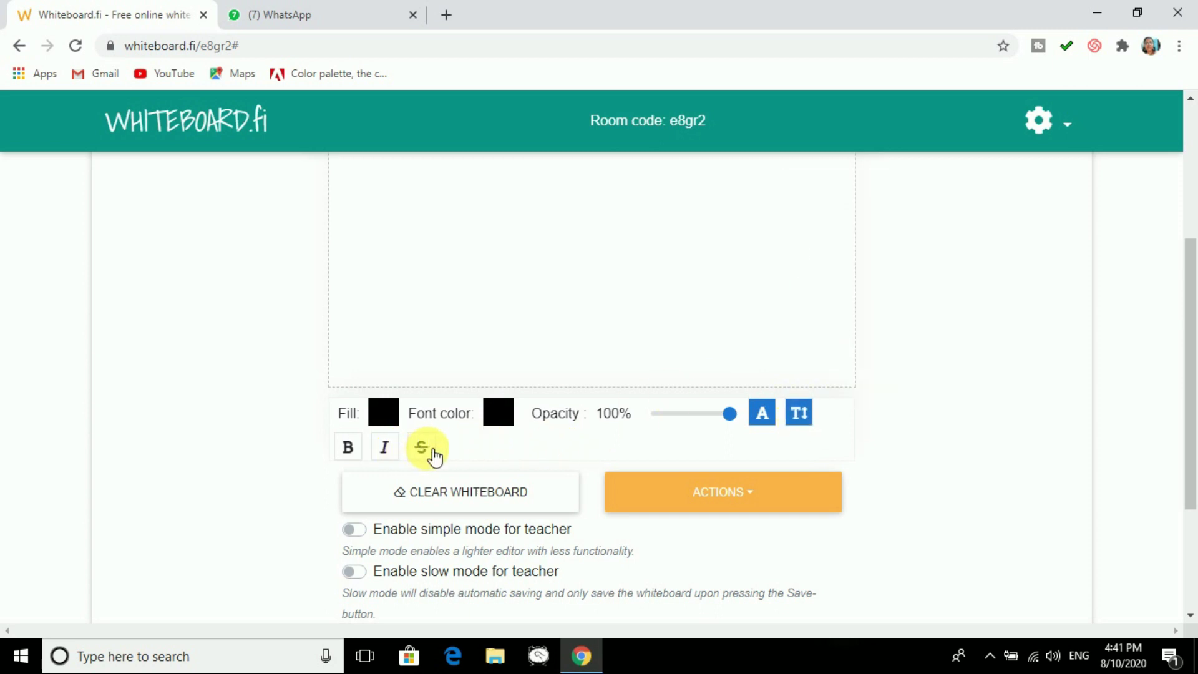
Choose the oblique font style for the whiteboard text and return to the question.
{"action": "left_click", "coordinate": [387, 448]}
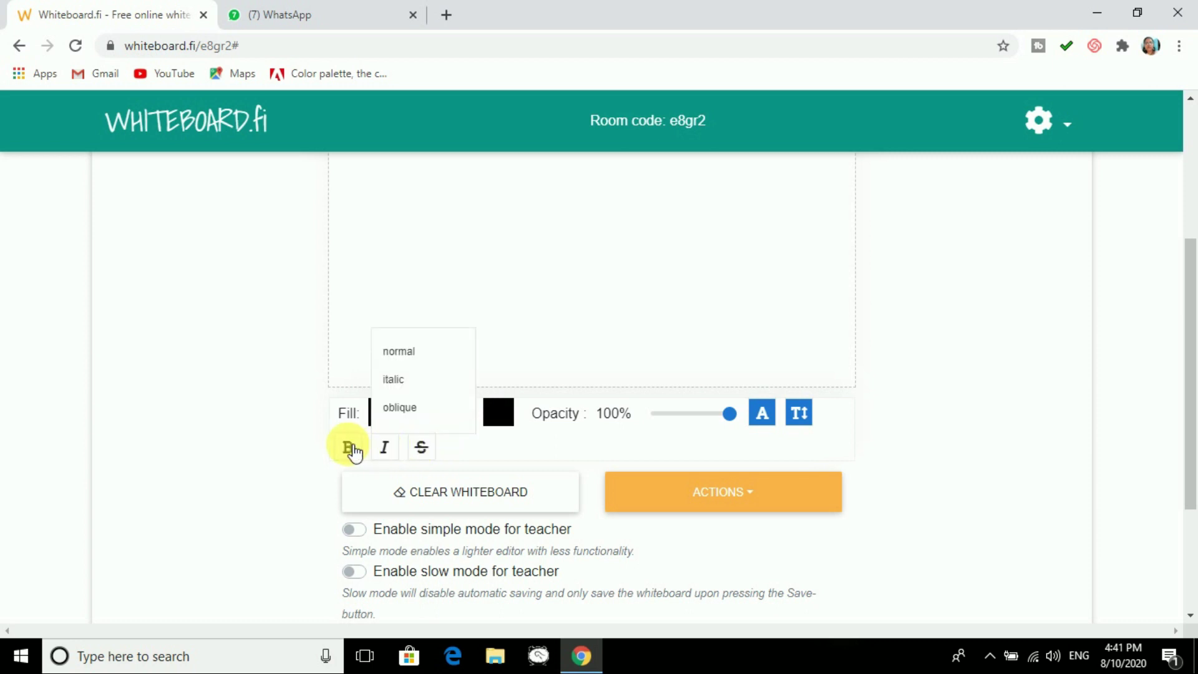
{"action": "left_click", "coordinate": [406, 406]}
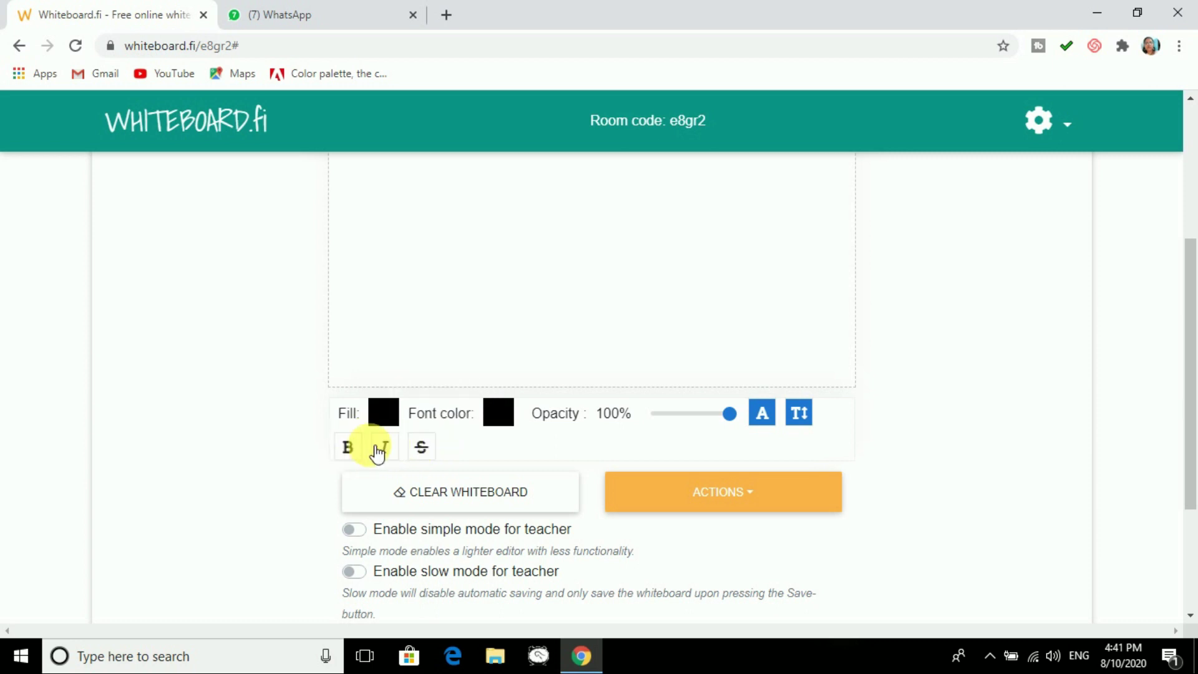
{"action": "scroll", "coordinate": [836, 401], "scroll_direction": "up", "scroll_amount": 5}
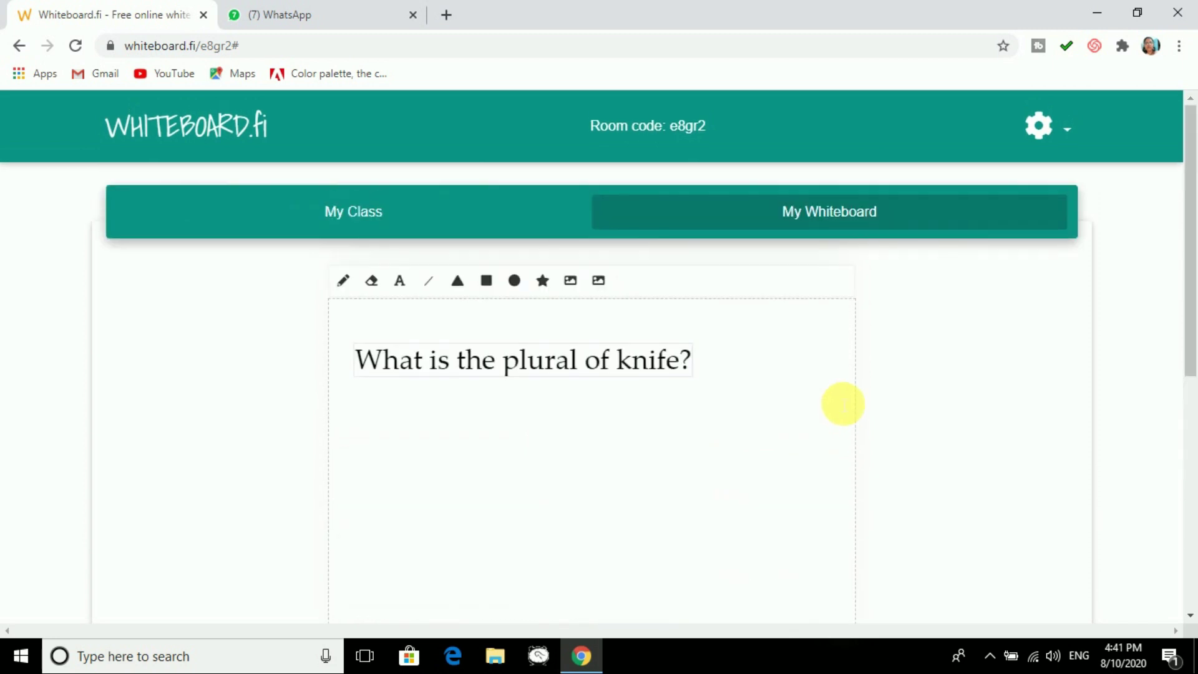